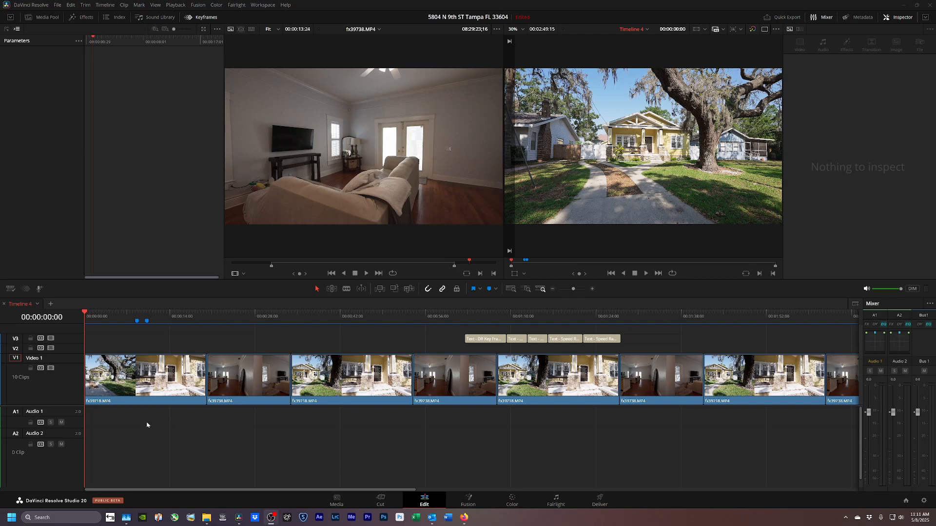
Select the first house clip on V1 to show its transform, cropping and composite settings in the Inspector.
{"action": "left_click", "coordinate": [131, 391]}
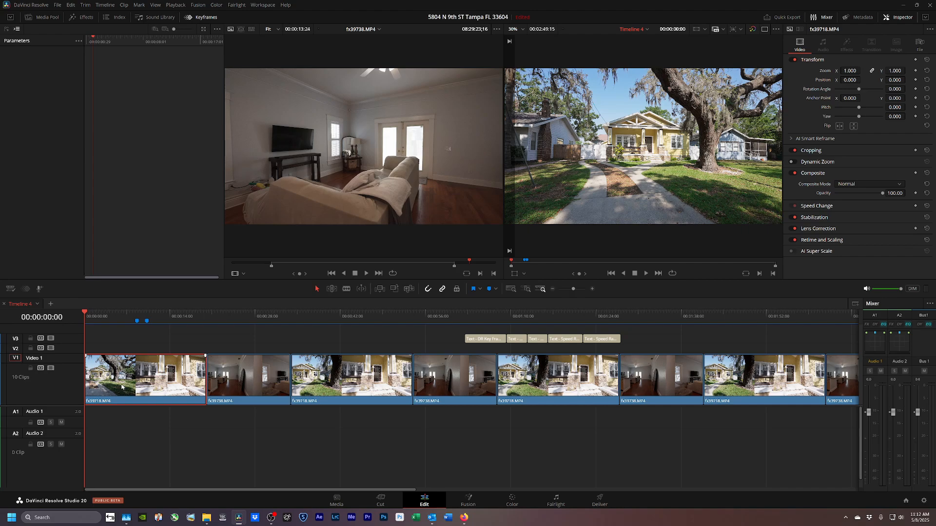
Play the timeline from the start and reselect the first house clip.
{"action": "key", "text": "space"}
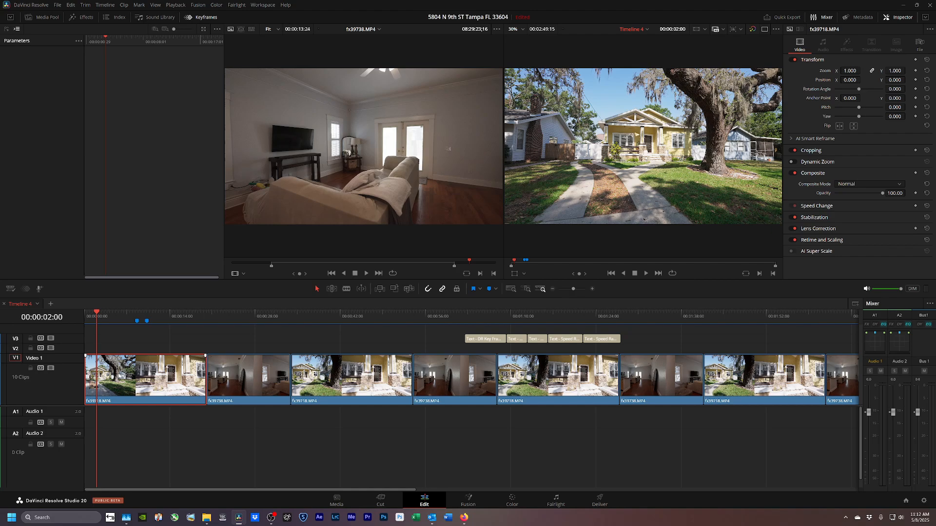
{"action": "right_click", "coordinate": [138, 383]}
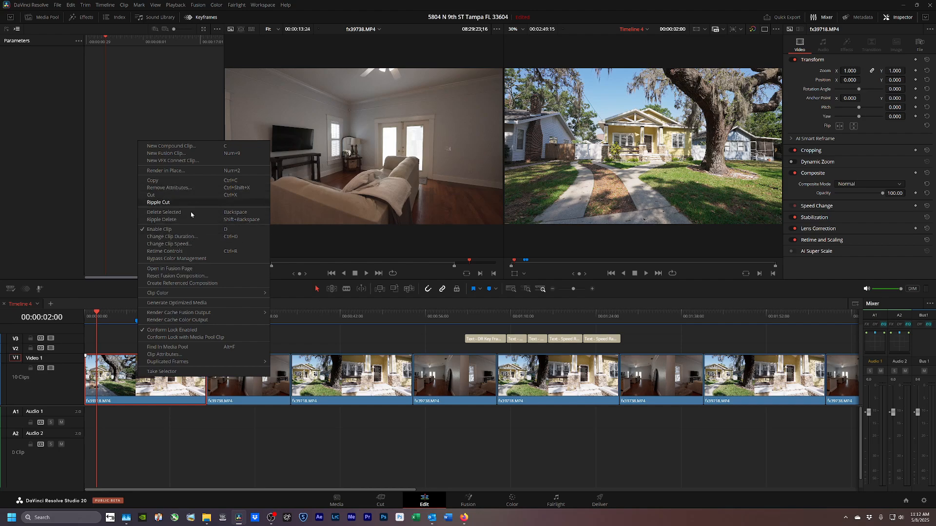
{"action": "left_click", "coordinate": [215, 437]}
{"action": "left_click", "coordinate": [148, 379]}
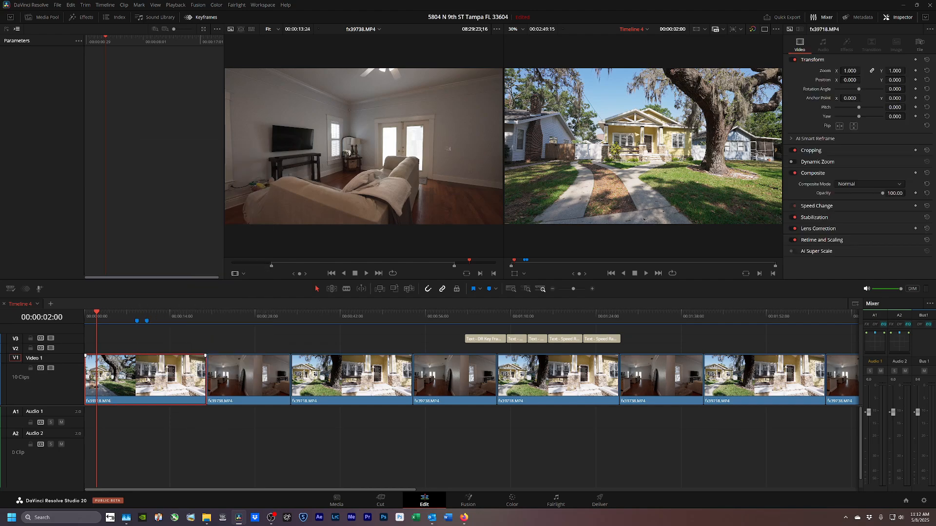
Add a speed point to the first clip and speed up the later section to end near 00:00:04:00.
{"action": "key", "text": "ctrl+r"}
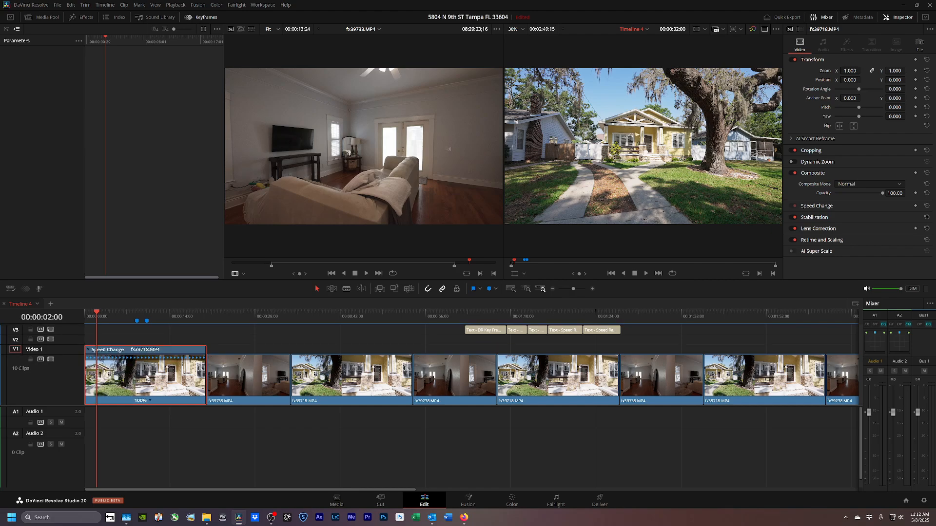
{"action": "left_click", "coordinate": [150, 402]}
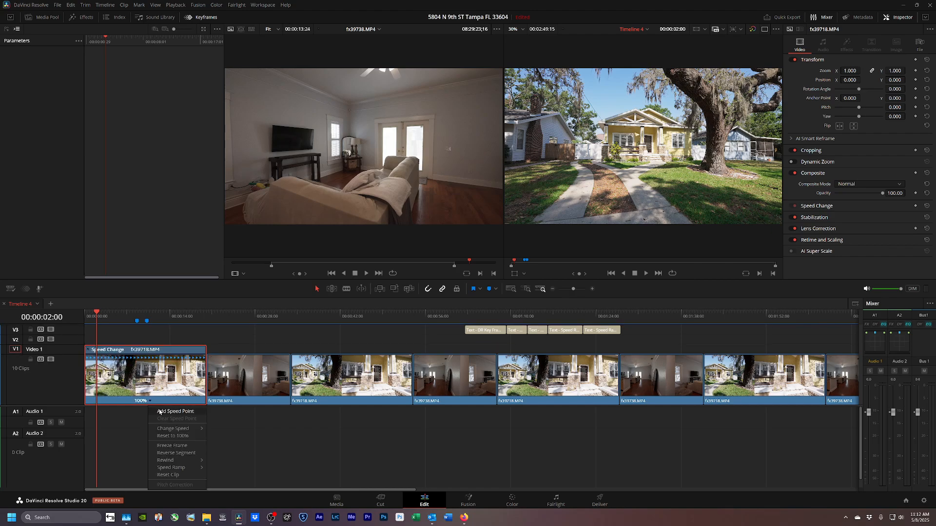
{"action": "left_click", "coordinate": [162, 413]}
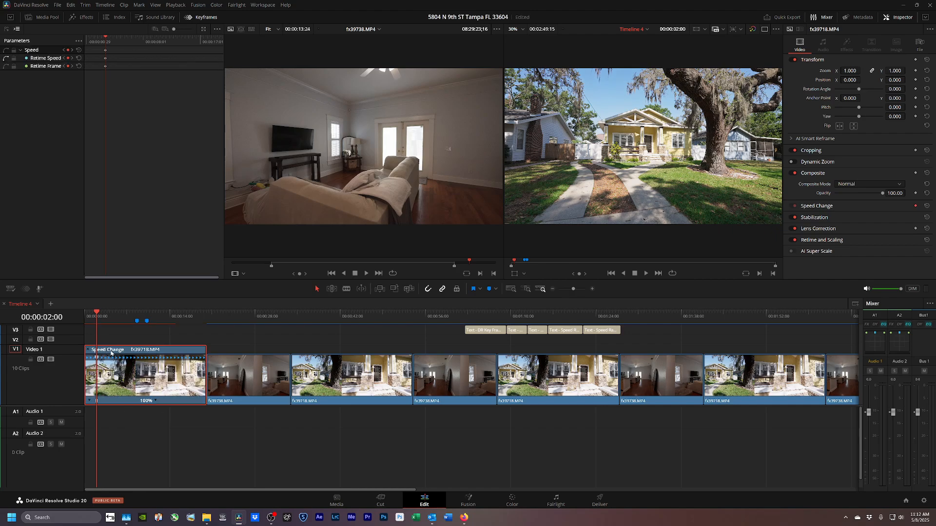
{"action": "key", "text": "shift+Right"}
{"action": "key", "text": "shift+Right"}
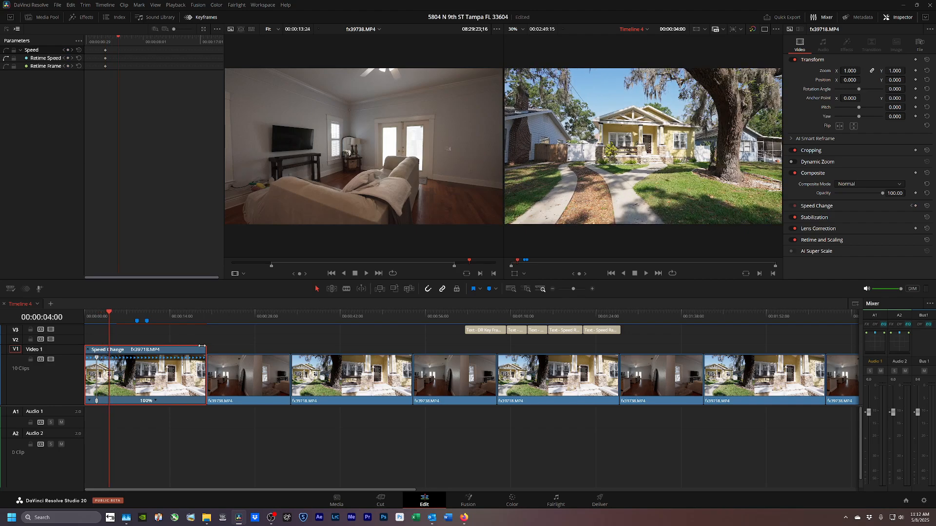
{"action": "left_click_drag", "start_coordinate": [201, 345], "coordinate": [109, 351]}
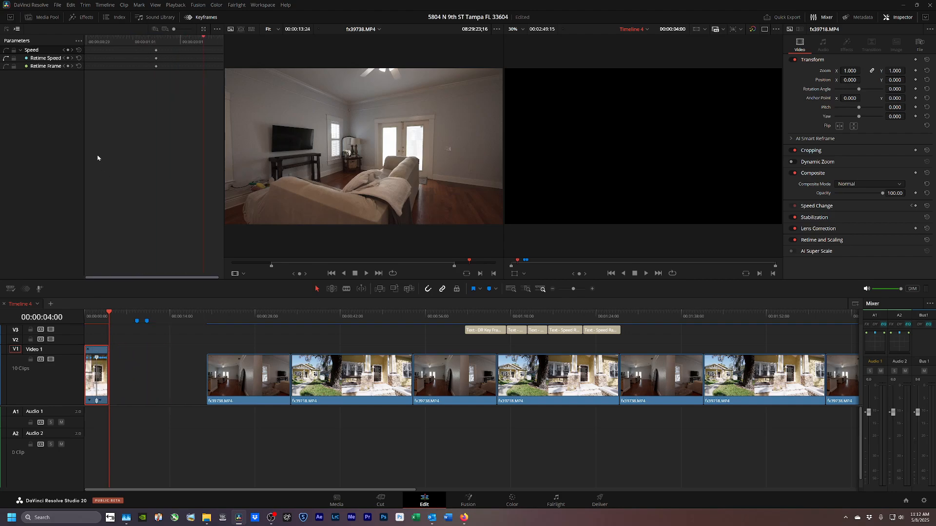
Apply Ease In-Out to the first clip's Retime Speed keyframe and lengthen its handle for a smooth S-curve.
{"action": "left_click", "coordinate": [52, 61]}
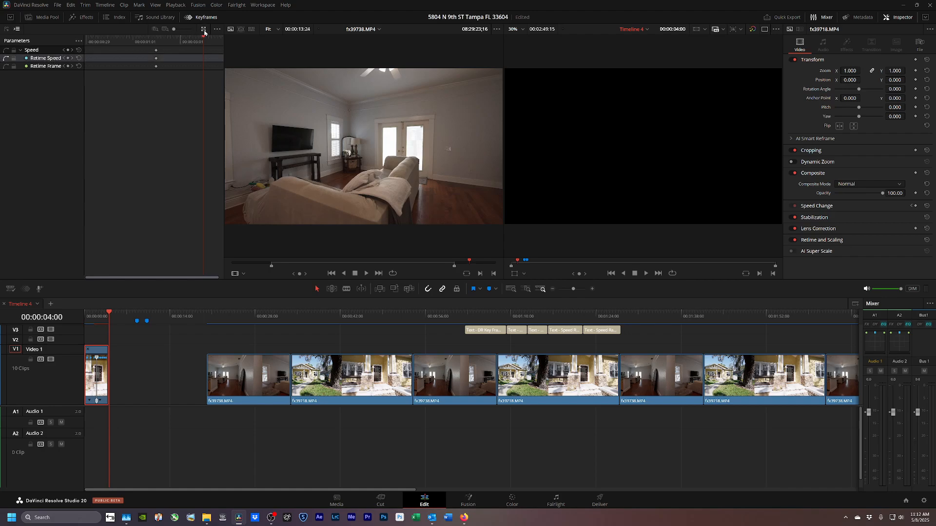
{"action": "left_click", "coordinate": [203, 30]}
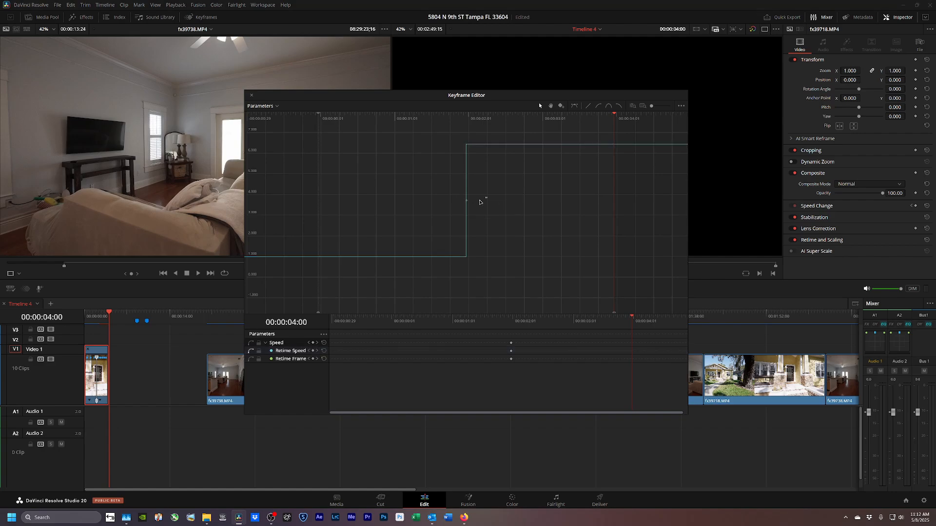
{"action": "left_click_drag", "start_coordinate": [487, 197], "coordinate": [441, 217]}
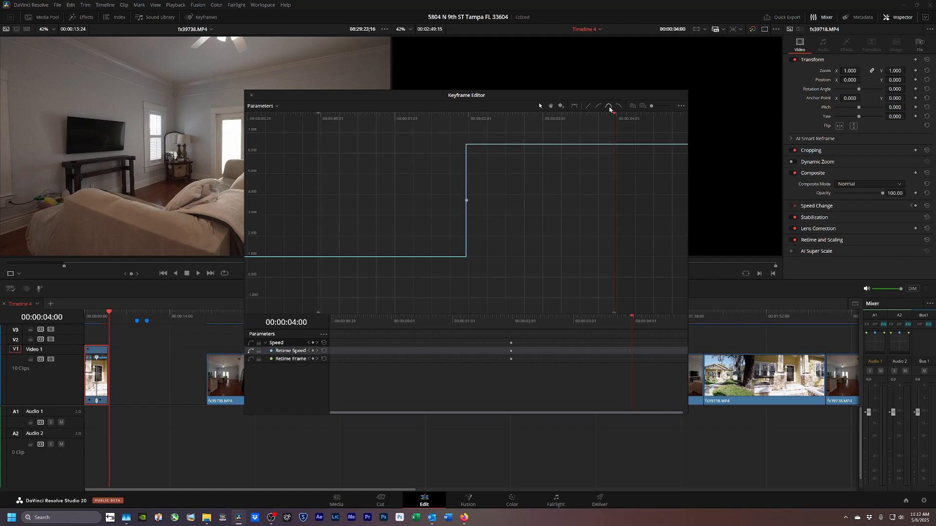
{"action": "left_click", "coordinate": [609, 107]}
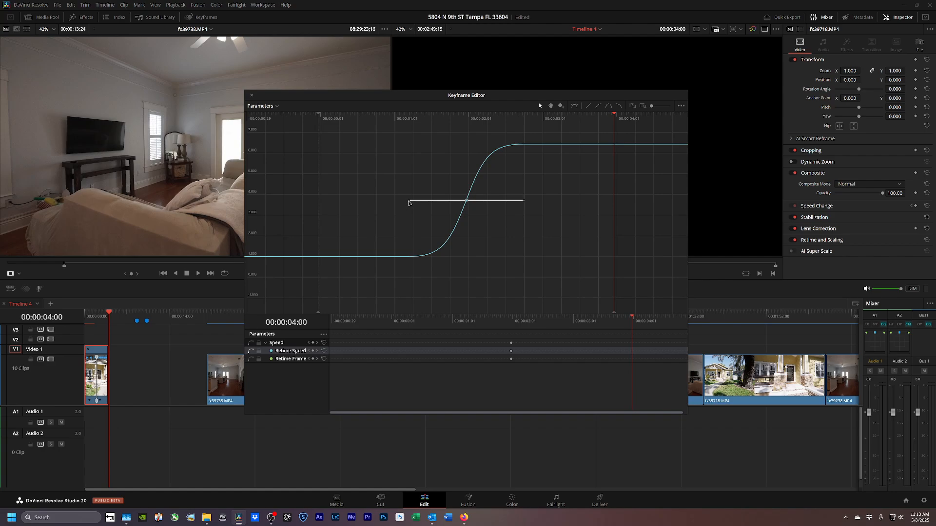
{"action": "left_click_drag", "start_coordinate": [407, 204], "coordinate": [315, 210]}
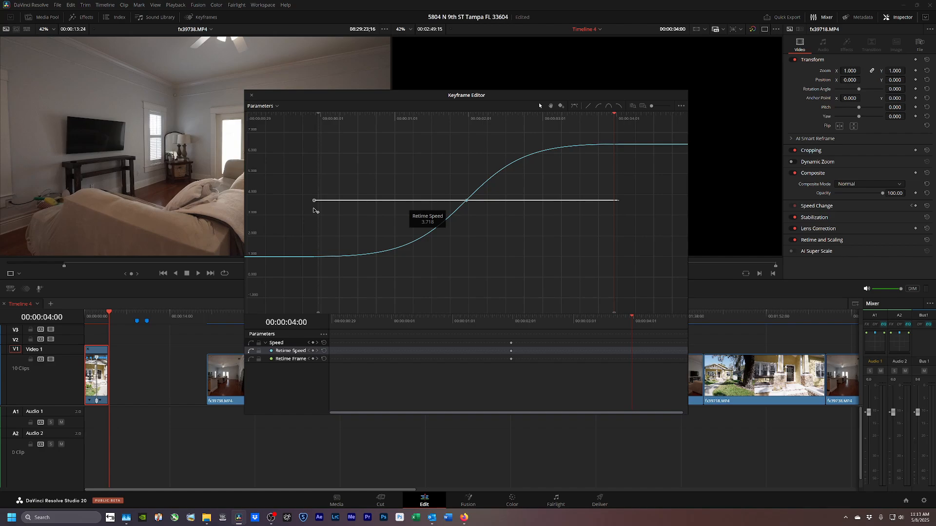
{"action": "left_click", "coordinate": [252, 96]}
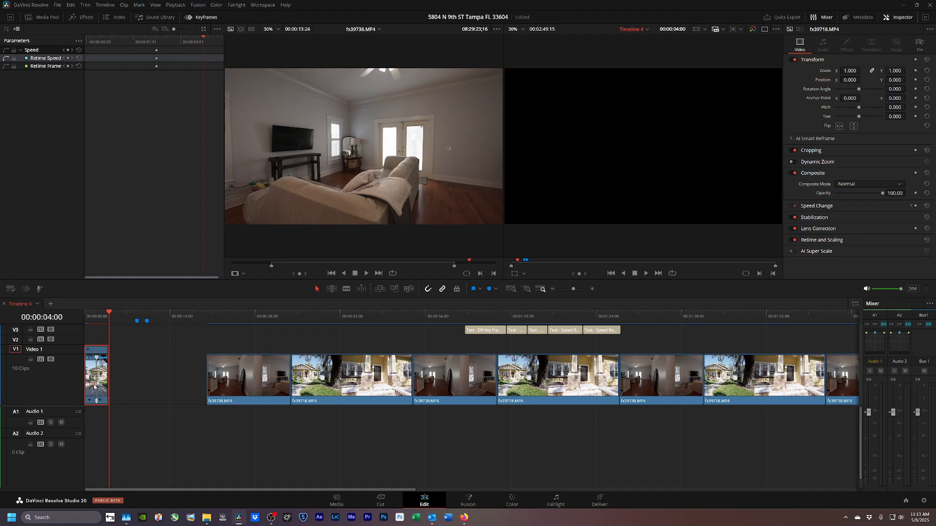
Render the speed-ramped first clip in place as fx39718.MP4 Render 2.mov and play it back.
{"action": "key", "text": "ctrl+shift+r"}
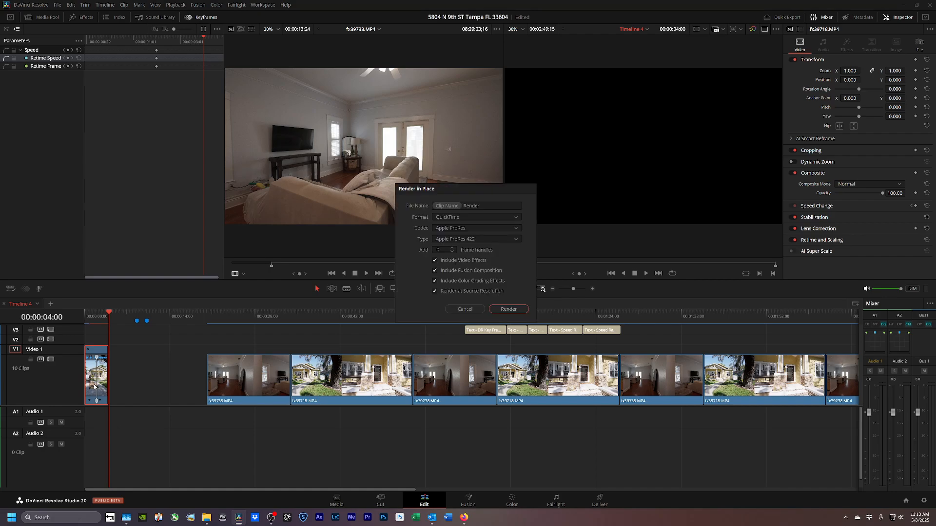
{"action": "key", "text": "Return"}
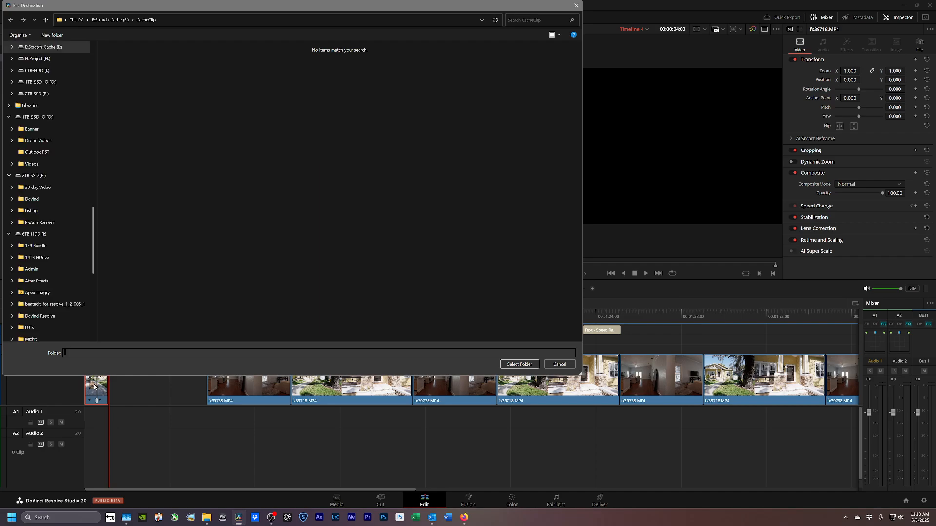
{"action": "key", "text": "Return"}
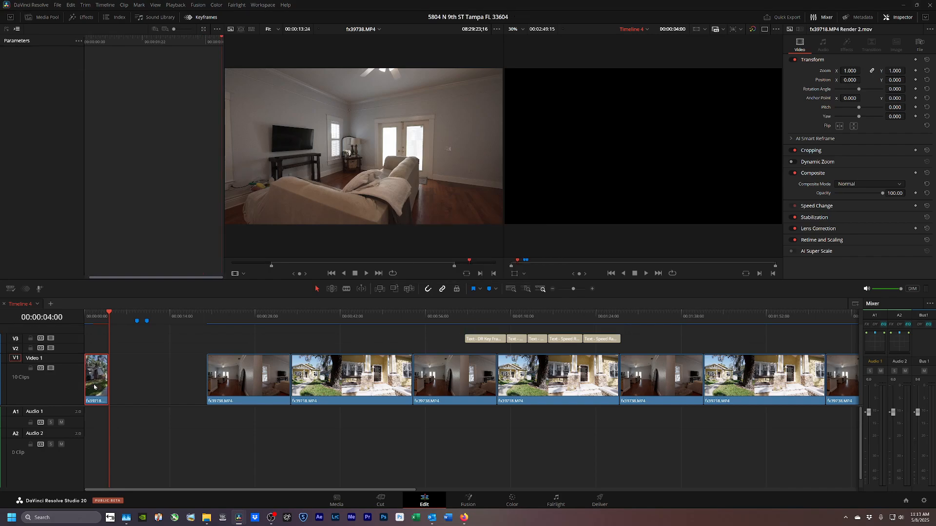
{"action": "key", "text": "space"}
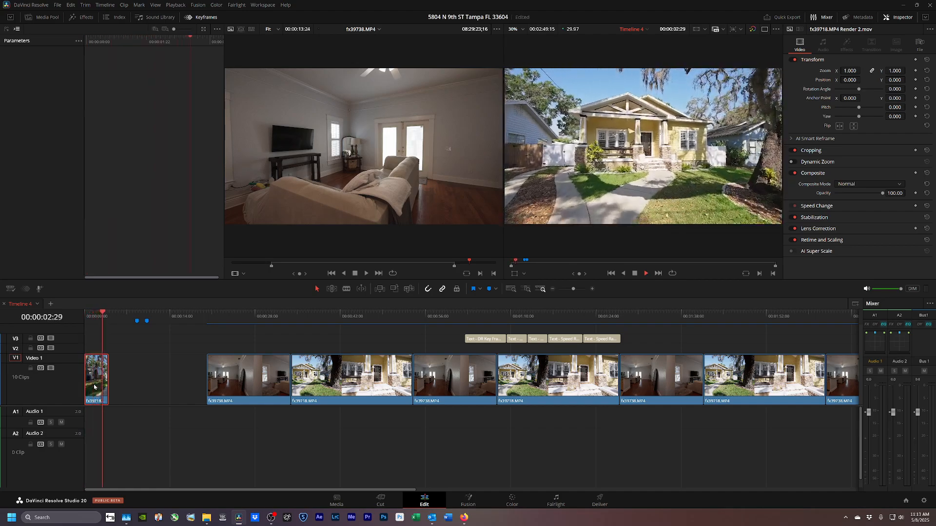
{"action": "key", "text": "space"}
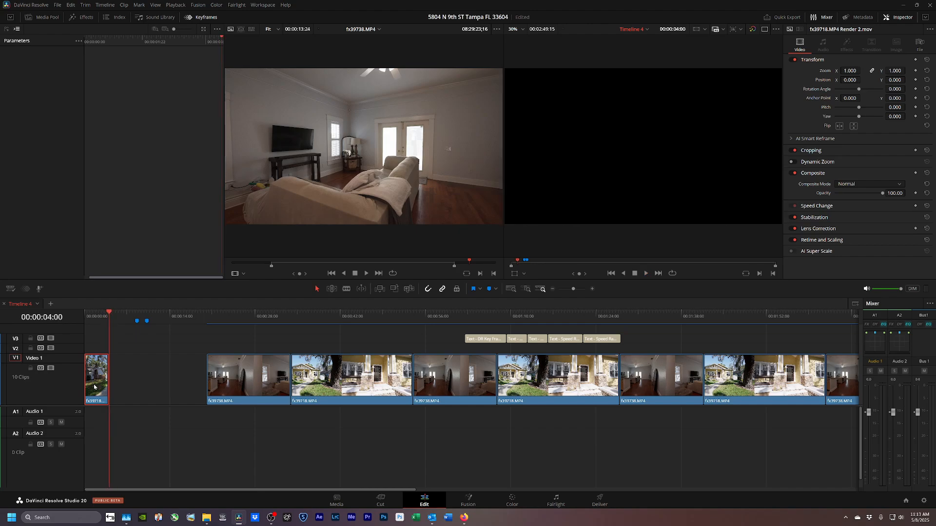
Move fx39738.MP4 against the first clip and set the playhead two seconds before its end.
{"action": "left_click_drag", "start_coordinate": [238, 386], "coordinate": [142, 398]}
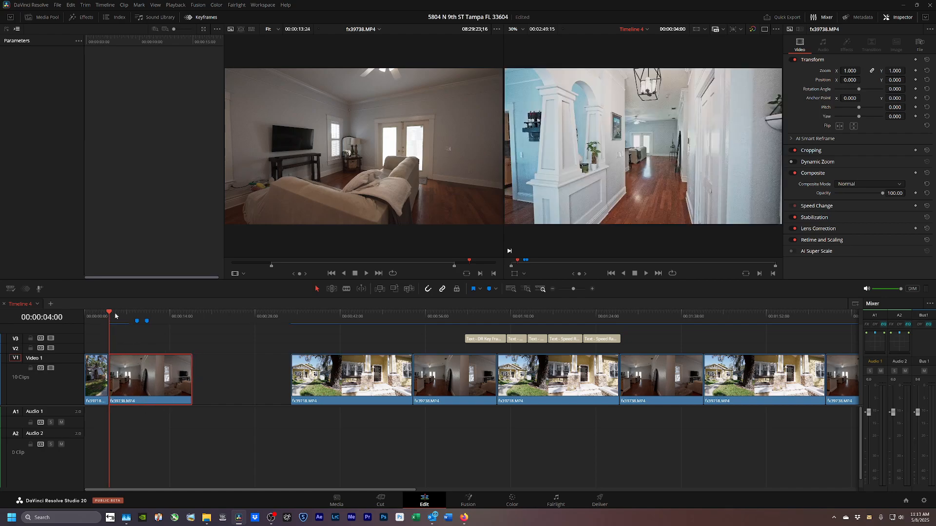
{"action": "left_click_drag", "start_coordinate": [116, 316], "coordinate": [192, 322]}
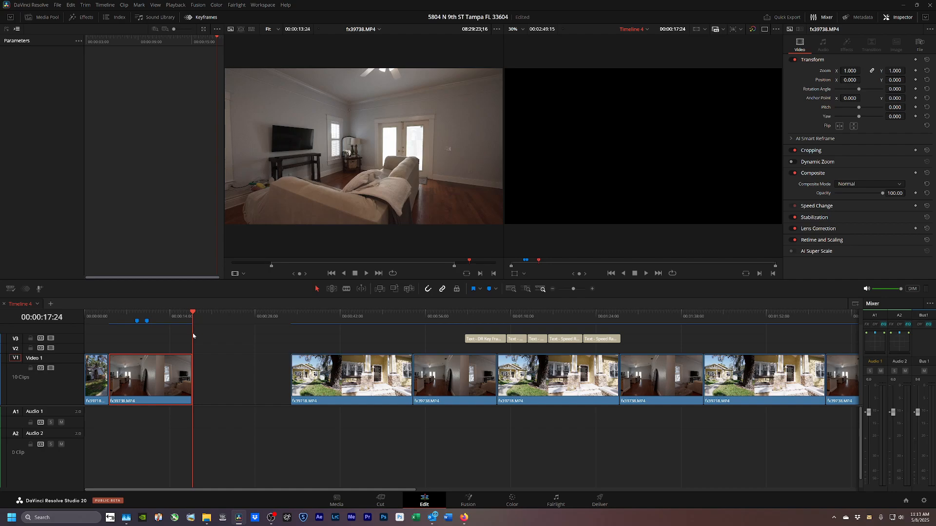
{"action": "key", "text": "shift+Left"}
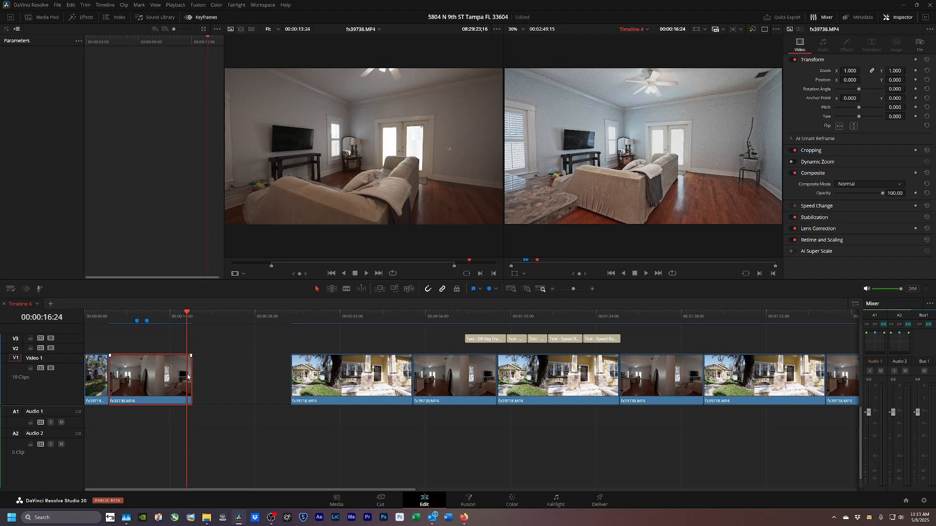
{"action": "key", "text": "shift+Left"}
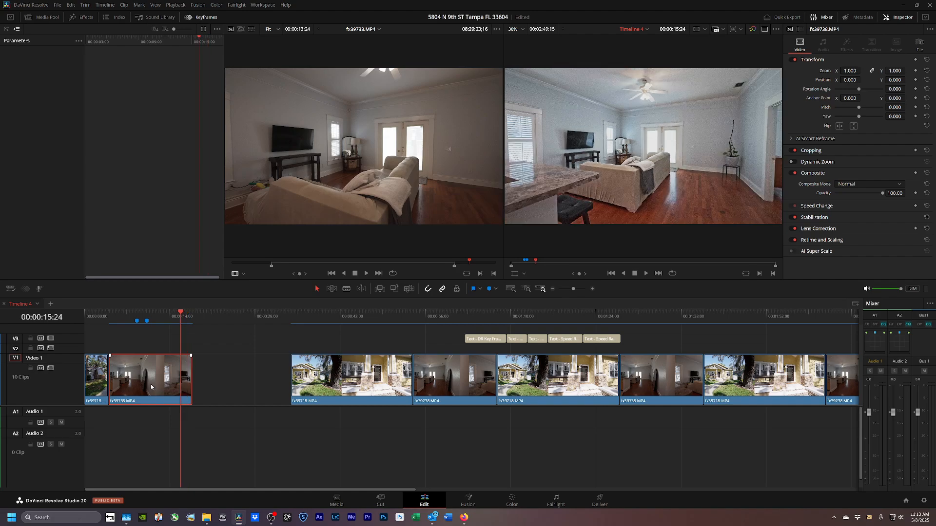
Add a speed point at 15:24 on fx39738.MP4 and greatly speed up the section before it.
{"action": "key", "text": "ctrl+r"}
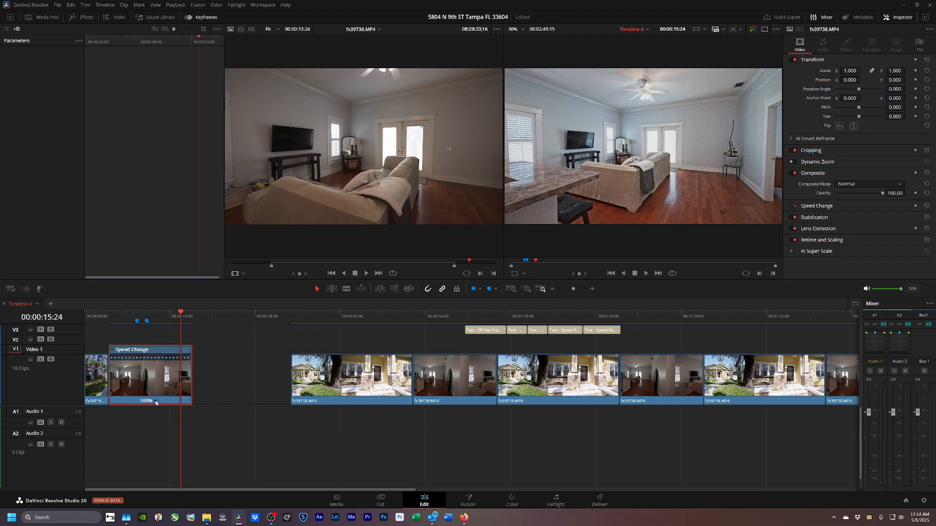
{"action": "left_click", "coordinate": [155, 401]}
{"action": "left_click", "coordinate": [165, 412]}
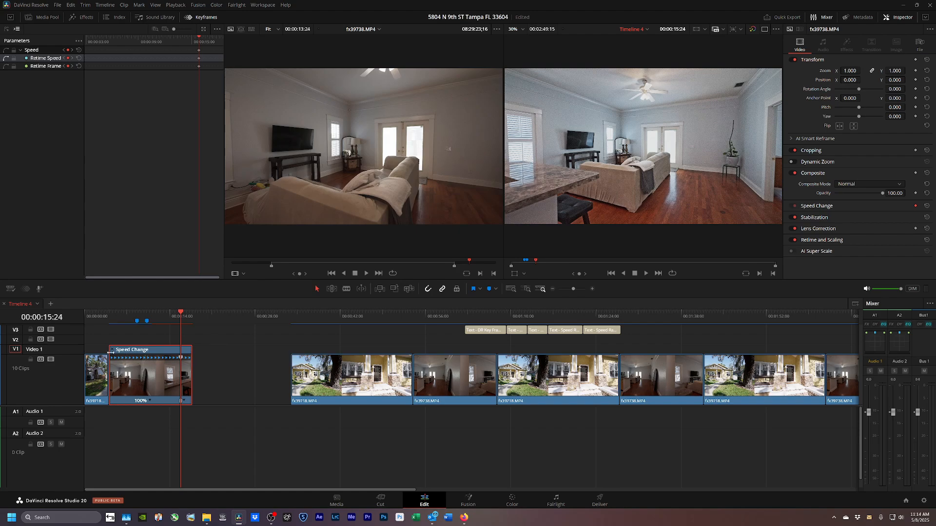
{"action": "left_click_drag", "start_coordinate": [111, 352], "coordinate": [173, 356]}
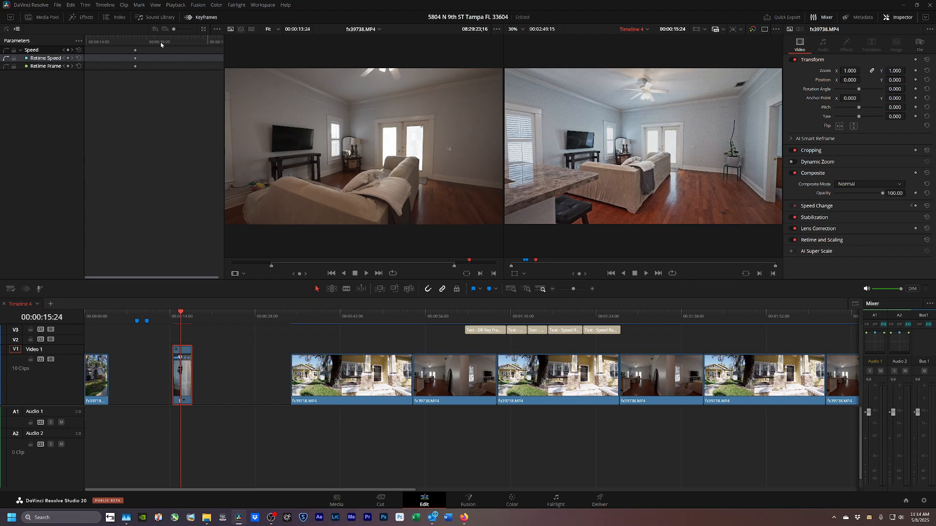
Ease fx39738.MP4's Retime Speed keyframe, drag its bezier handle outward, and close the Keyframe Editor.
{"action": "left_click", "coordinate": [203, 29]}
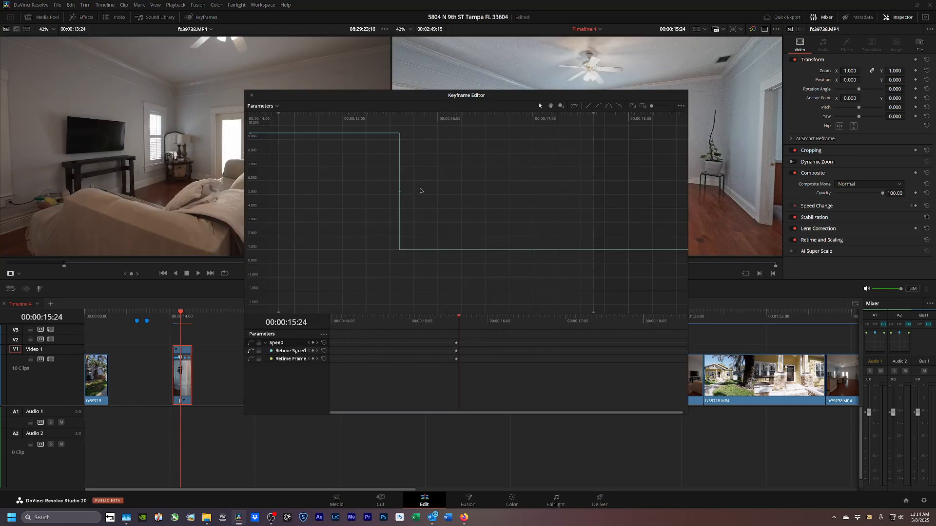
{"action": "left_click", "coordinate": [399, 192]}
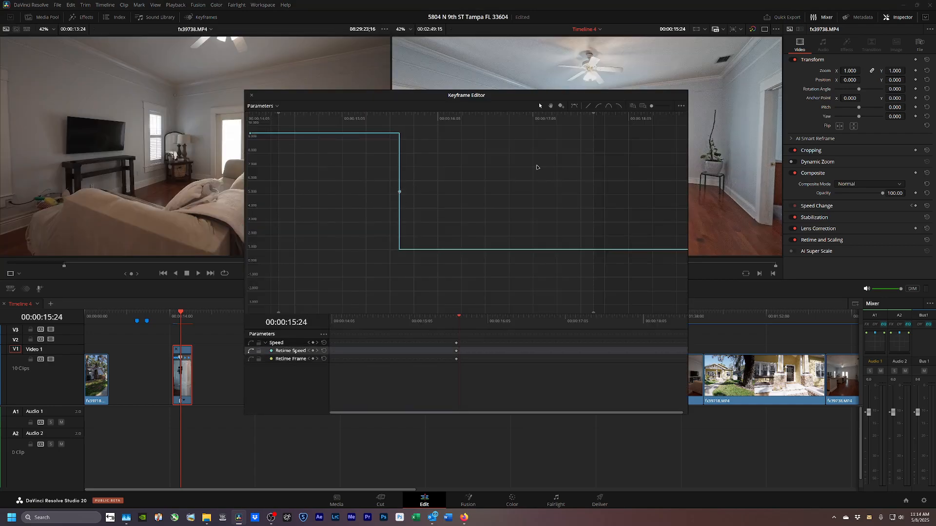
{"action": "left_click", "coordinate": [609, 106]}
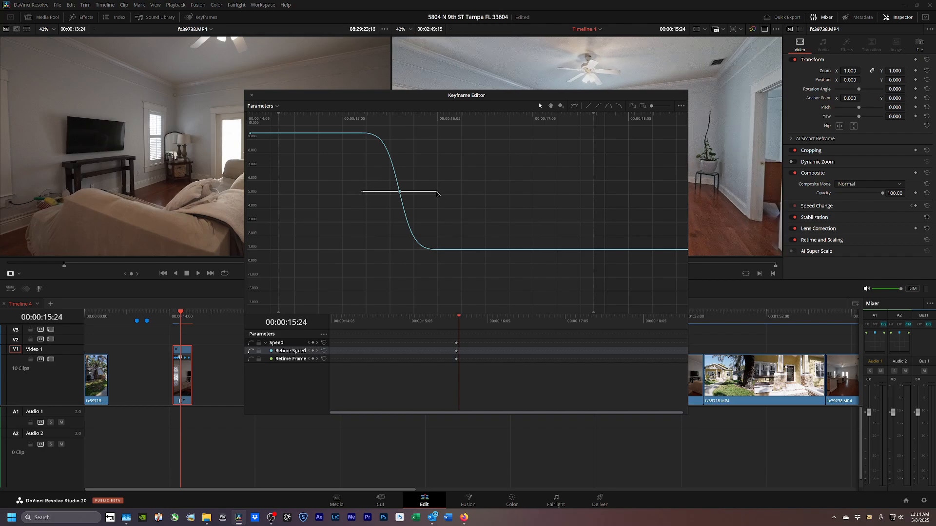
{"action": "left_click_drag", "start_coordinate": [437, 193], "coordinate": [518, 193]}
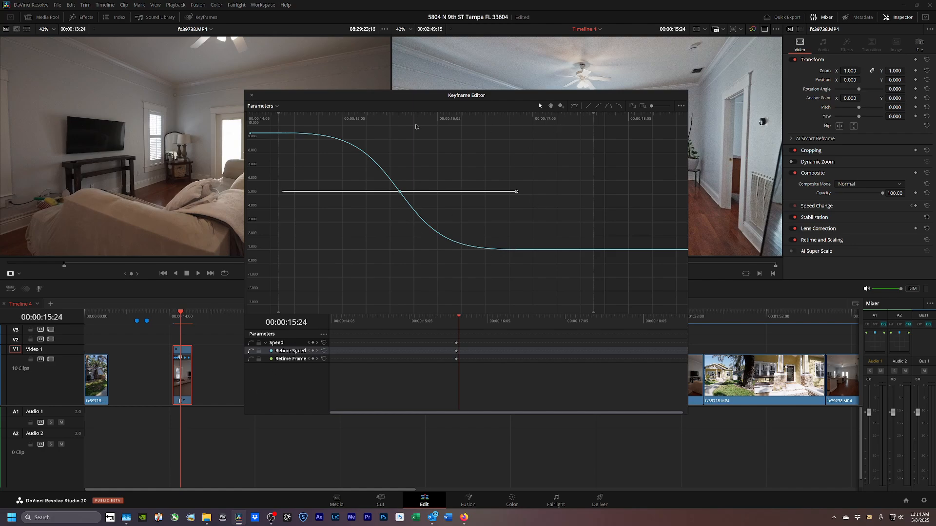
{"action": "left_click", "coordinate": [251, 96]}
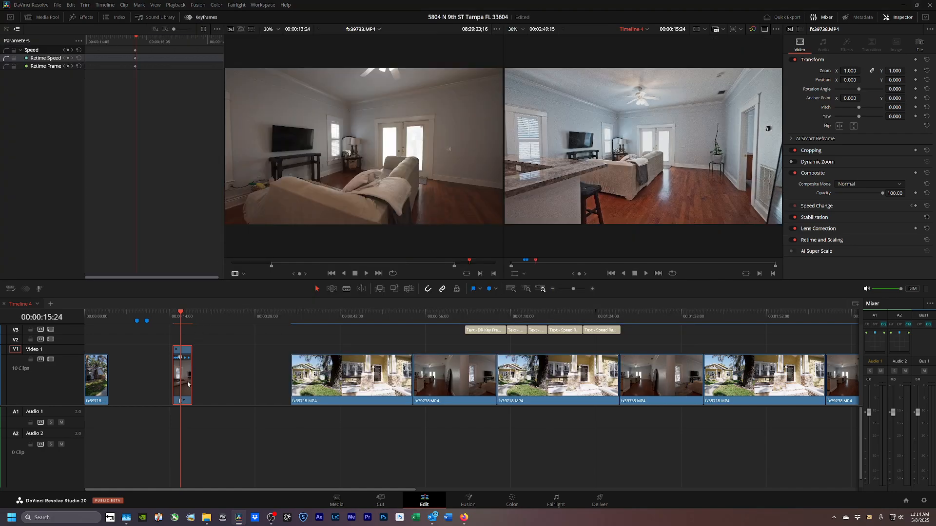
Render fx39738.MP4 in place as fx39738.MP4 Render 1.mov and slide it against the first clip.
{"action": "key", "text": "ctrl+shift+r"}
{"action": "key", "text": "Return"}
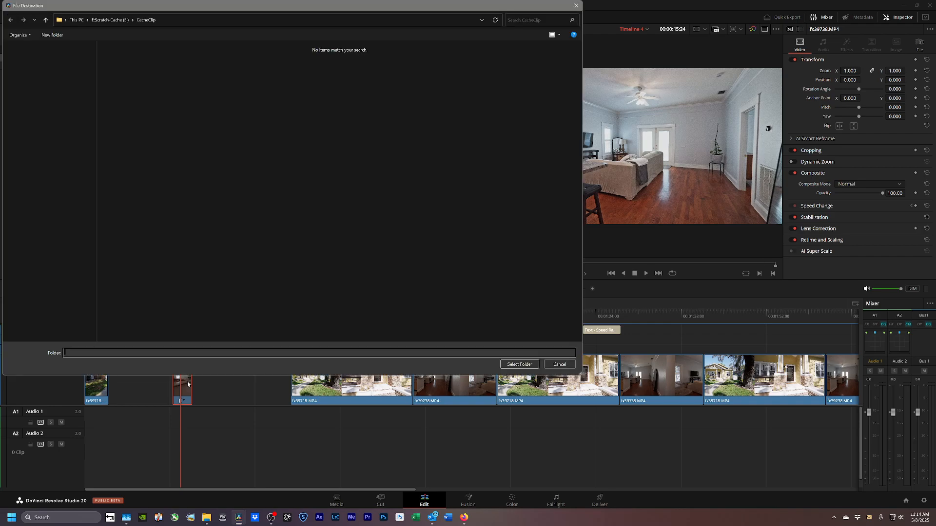
{"action": "key", "text": "Return"}
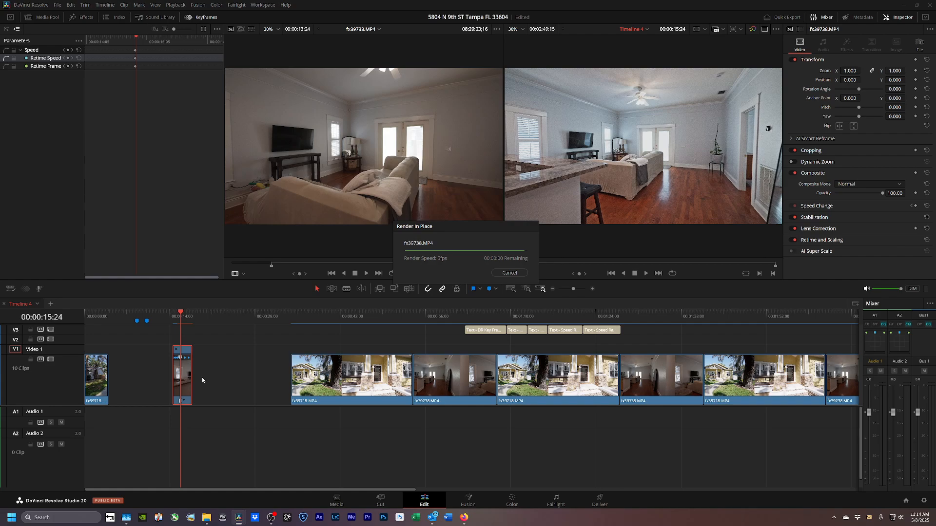
{"action": "left_click_drag", "start_coordinate": [180, 393], "coordinate": [116, 393]}
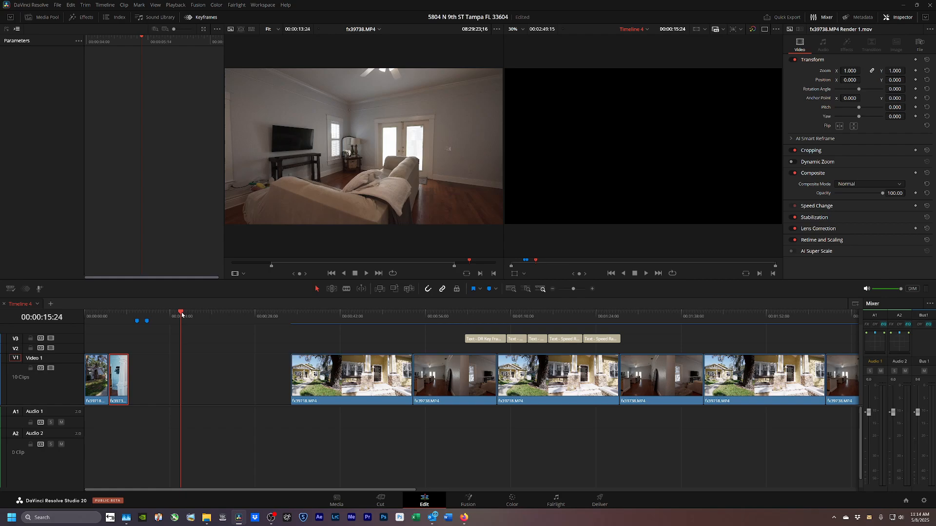
{"action": "left_click_drag", "start_coordinate": [181, 315], "coordinate": [85, 315]}
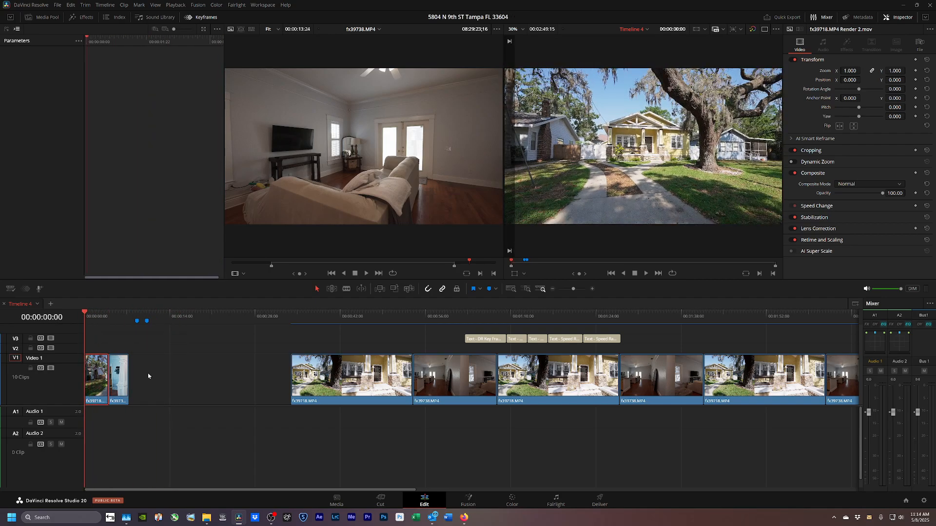
Move the DR Key Frames title and the house exterior and interior clips left to follow the opening clips.
{"action": "key", "text": "space"}
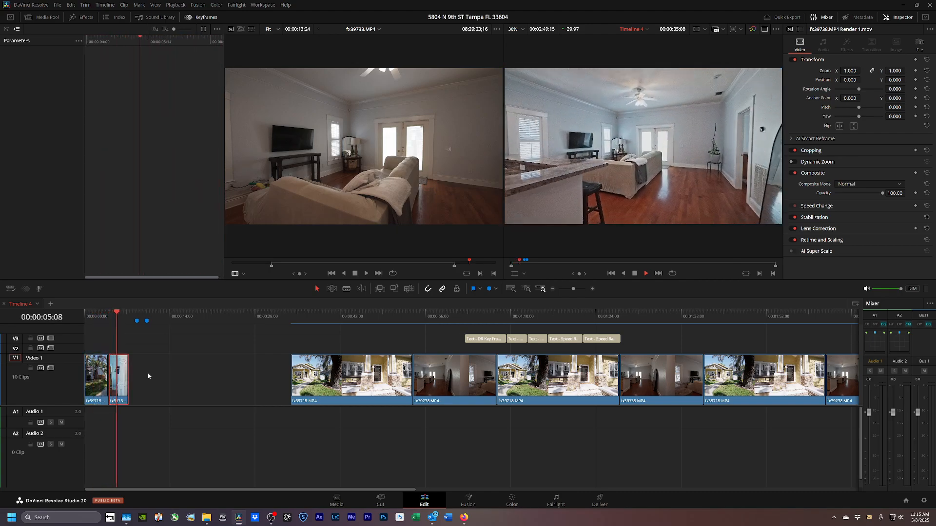
{"action": "key", "text": "space"}
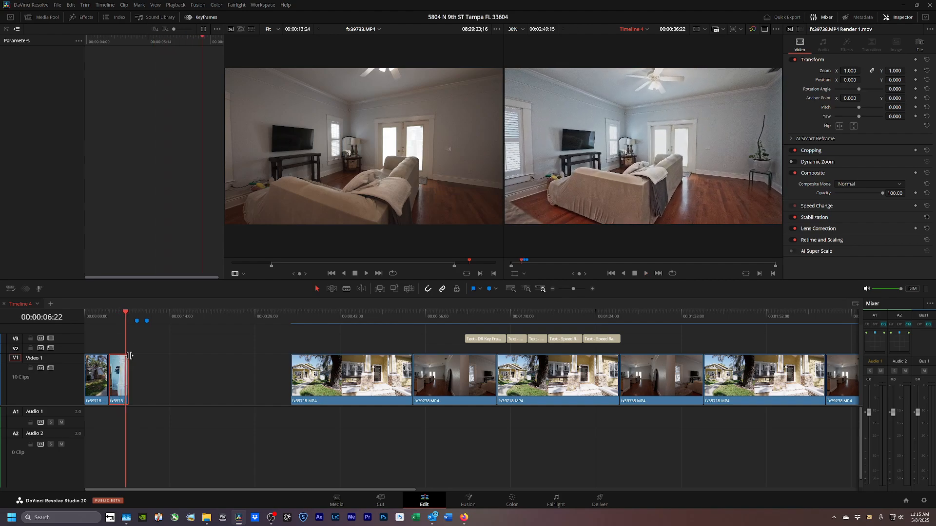
{"action": "left_click_drag", "start_coordinate": [126, 313], "coordinate": [130, 313]}
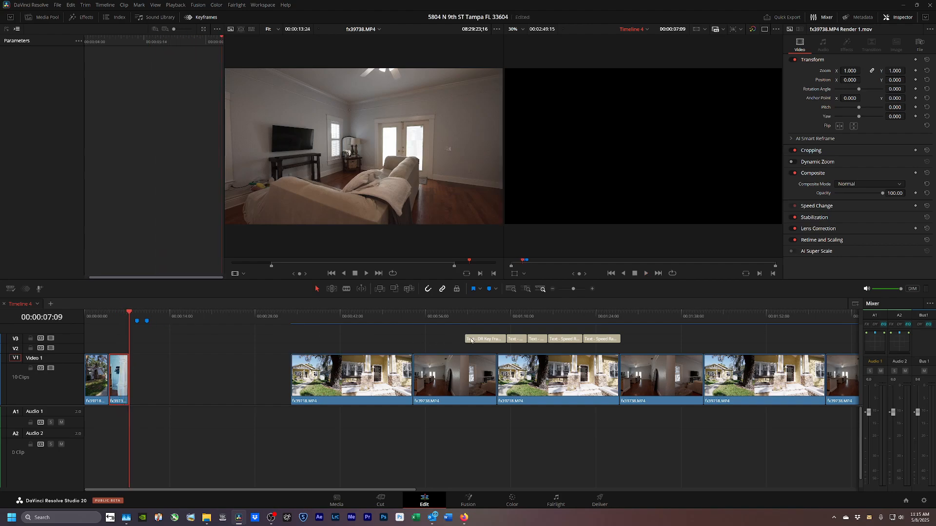
{"action": "left_click_drag", "start_coordinate": [471, 339], "coordinate": [129, 340]}
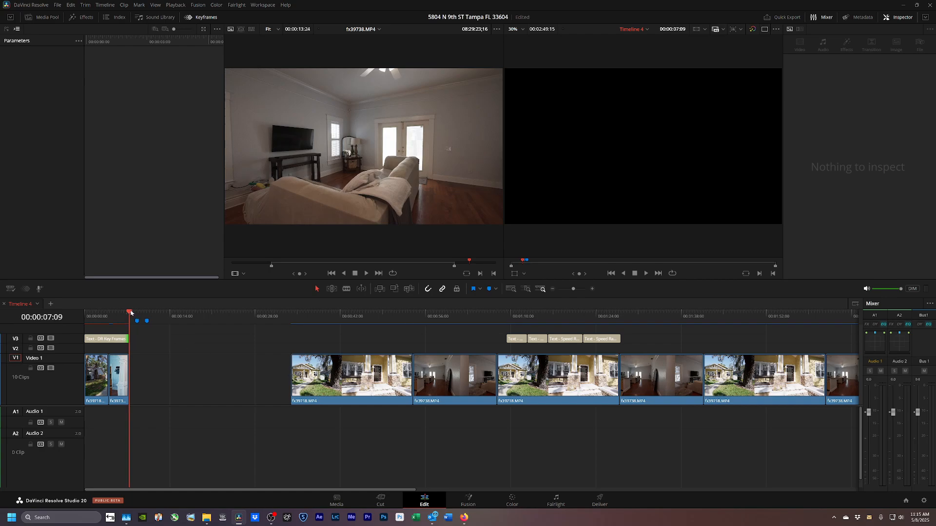
{"action": "left_click_drag", "start_coordinate": [319, 386], "coordinate": [158, 387]}
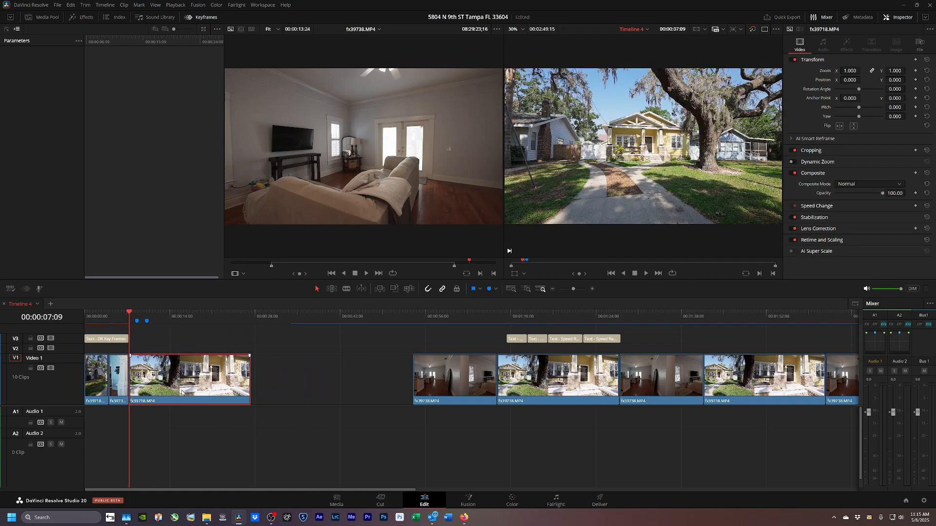
{"action": "left_click_drag", "start_coordinate": [447, 390], "coordinate": [286, 393]}
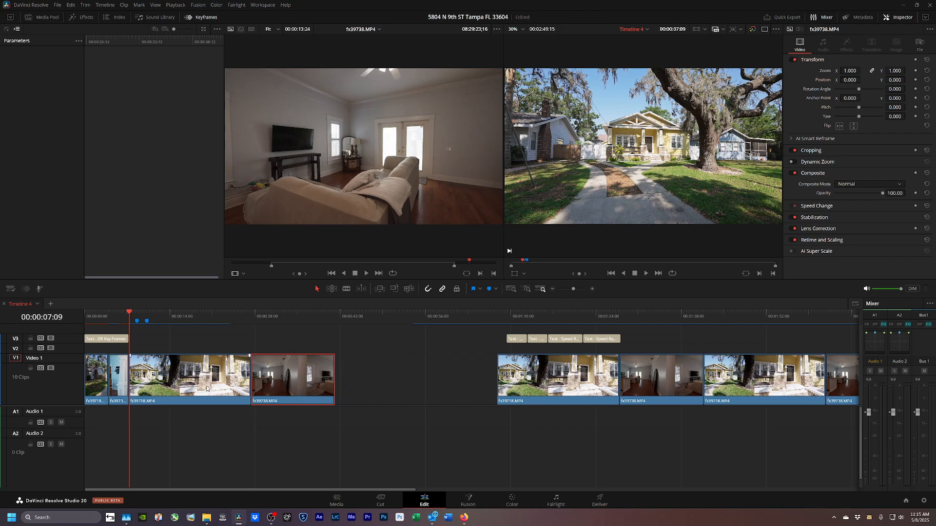
{"action": "left_click", "coordinate": [206, 385]}
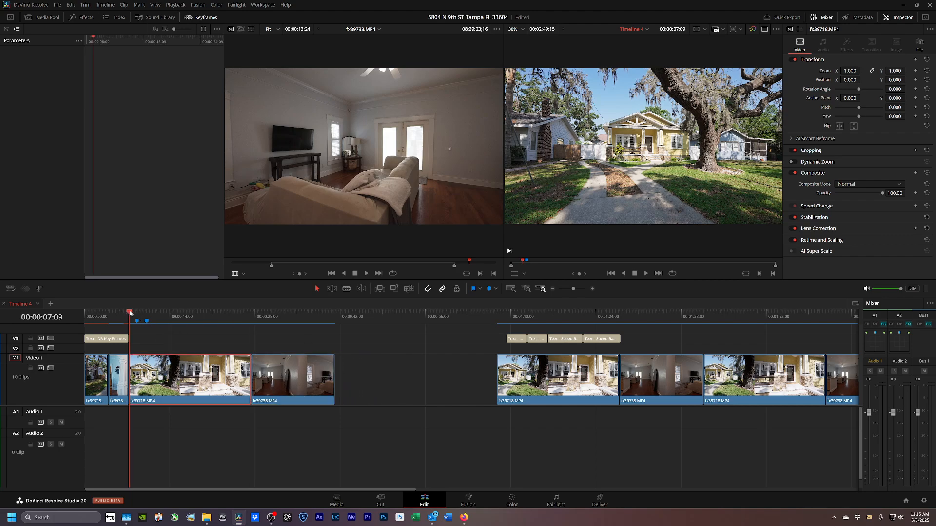
Move Marker 1 to 00:00:07:09, play from it, and select the house exterior clip.
{"action": "left_click_drag", "start_coordinate": [136, 321], "coordinate": [128, 322]}
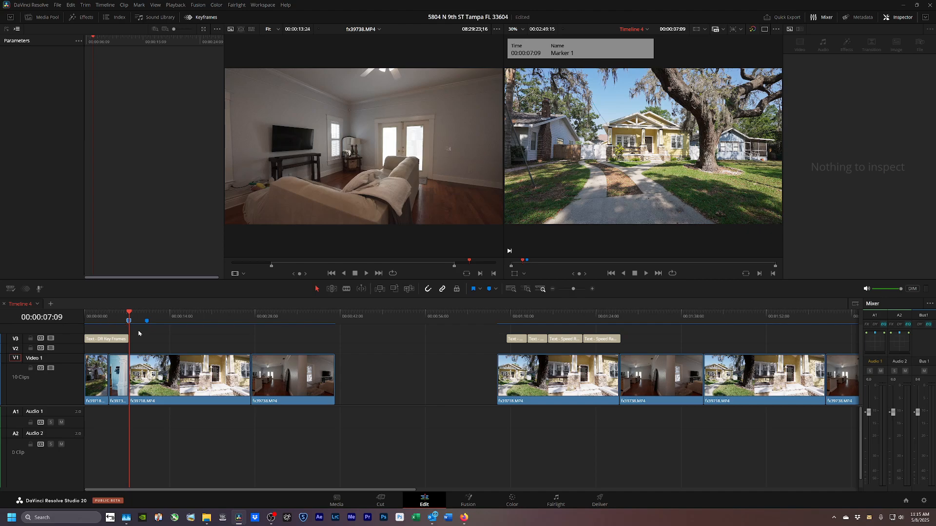
{"action": "key", "text": "space"}
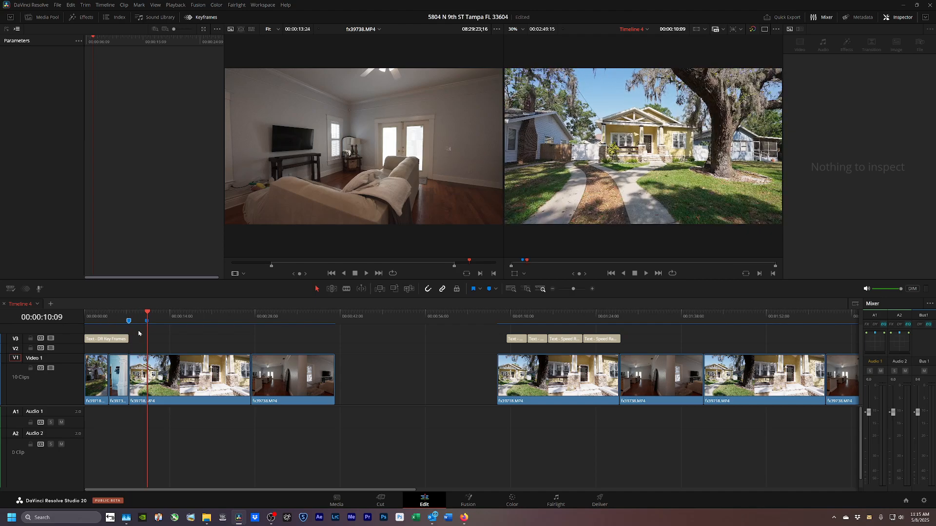
{"action": "left_click", "coordinate": [147, 321]}
{"action": "left_click", "coordinate": [129, 321]}
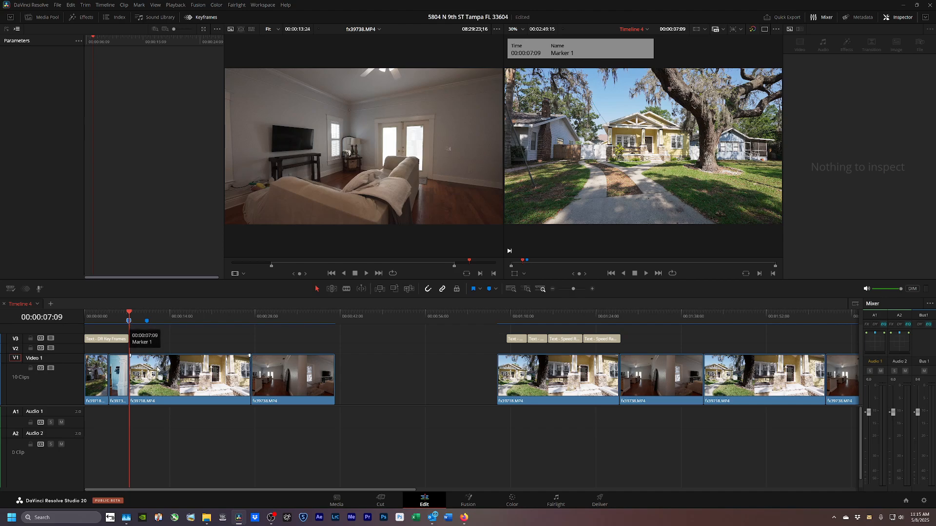
{"action": "left_click", "coordinate": [160, 375]}
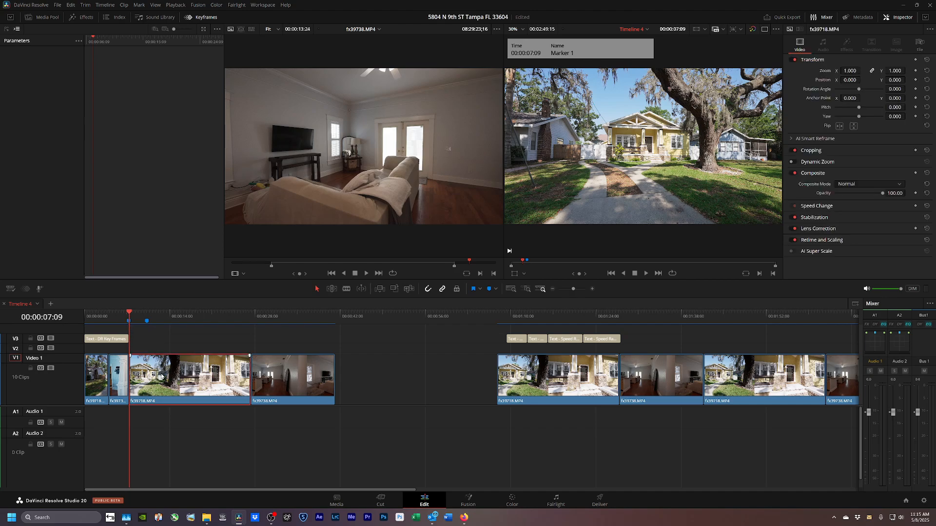
Convert the house exterior clip to Fusion Clip 6 and insert a Time Stretcher node between MediaIn1 and MediaOut1.
{"action": "key", "text": "alt+f"}
{"action": "left_click", "coordinate": [468, 499]}
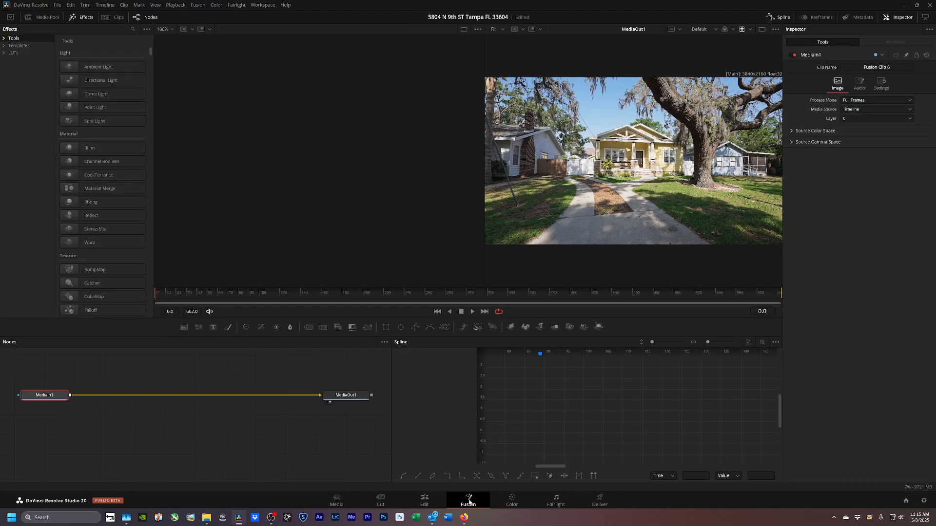
{"action": "key", "text": "shift+space"}
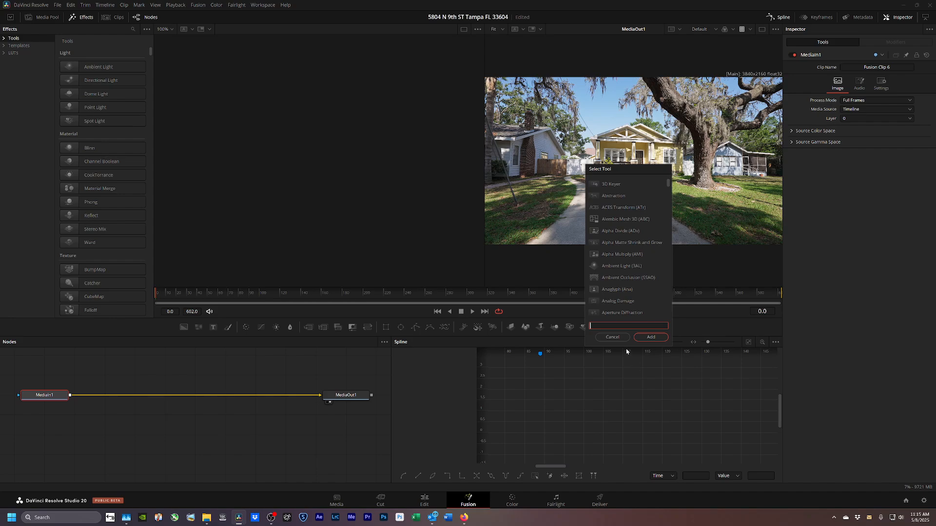
{"action": "type", "text": "stre"}
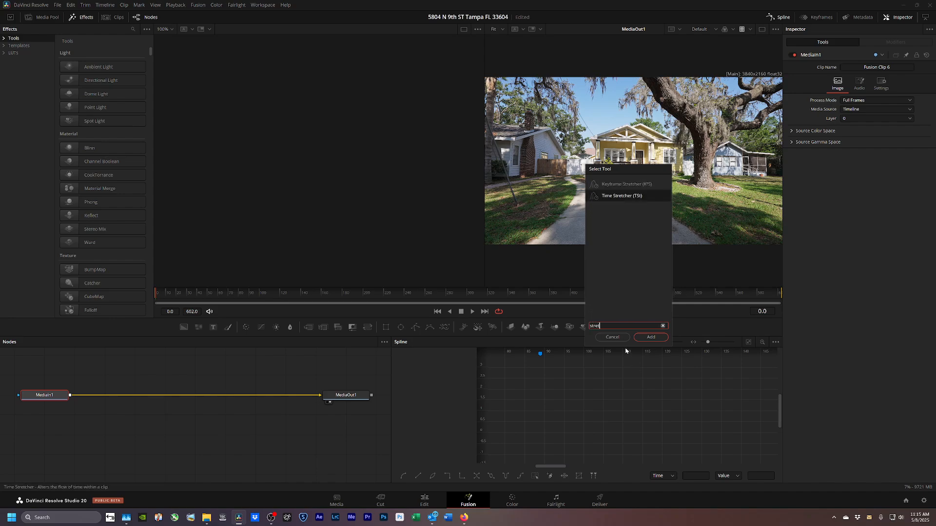
{"action": "type", "text": "t"}
{"action": "left_click", "coordinate": [652, 337]}
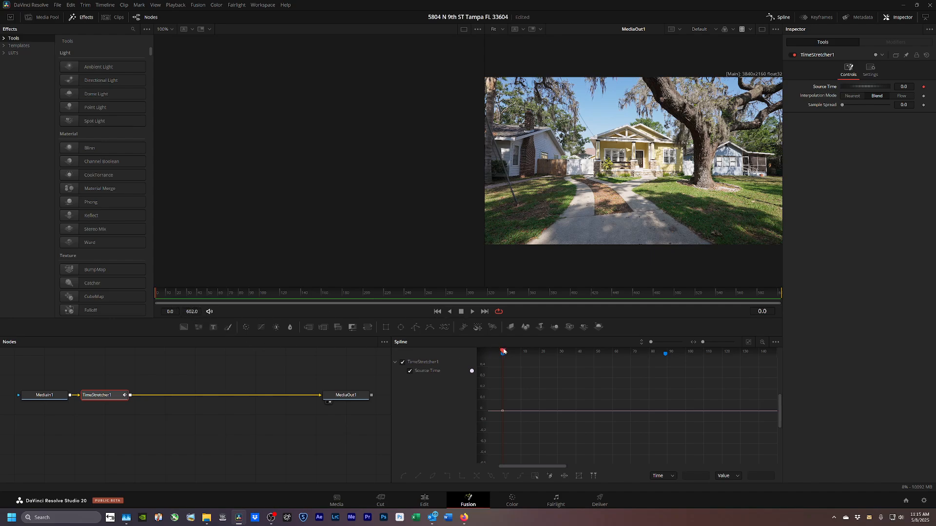
Keyframe TimeStretcher1's Source Time to 602 at frame 89.
{"action": "left_click_drag", "start_coordinate": [503, 351], "coordinate": [665, 351]}
{"action": "left_click", "coordinate": [923, 87]}
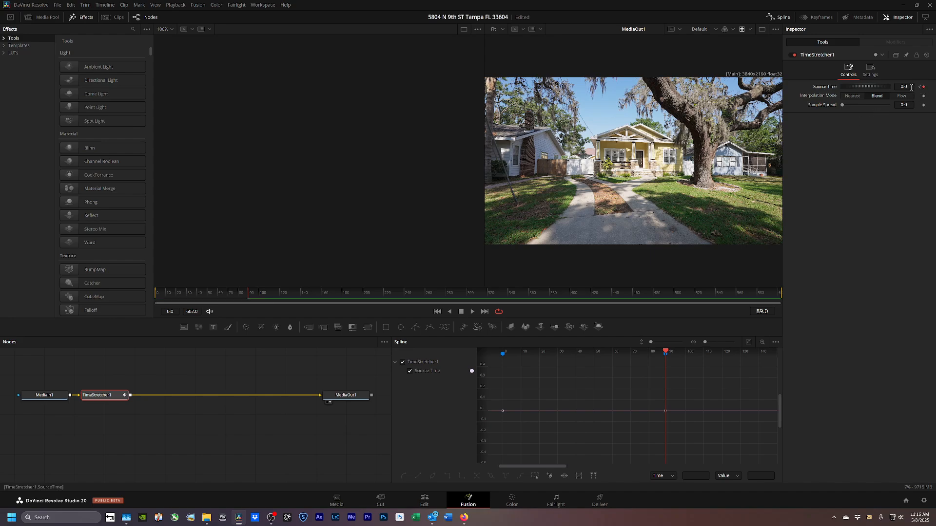
{"action": "left_click", "coordinate": [911, 87]}
{"action": "type", "text": "30"}
{"action": "key", "text": "BackSpace"}
{"action": "key", "text": "BackSpace"}
{"action": "type", "text": "602"}
{"action": "key", "text": "Tab"}
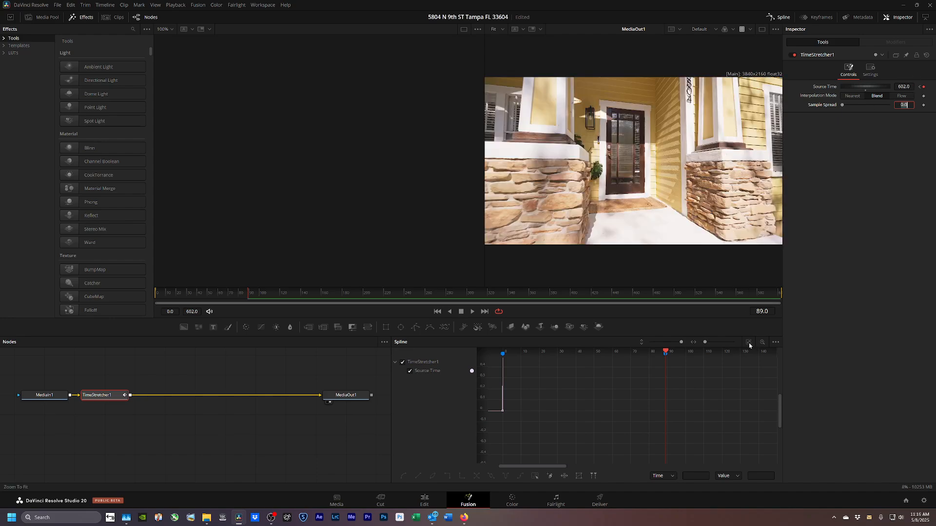
Smooth the Source Time keyframes into a sharply accelerating curve and return to the Edit page.
{"action": "left_click", "coordinate": [749, 344]}
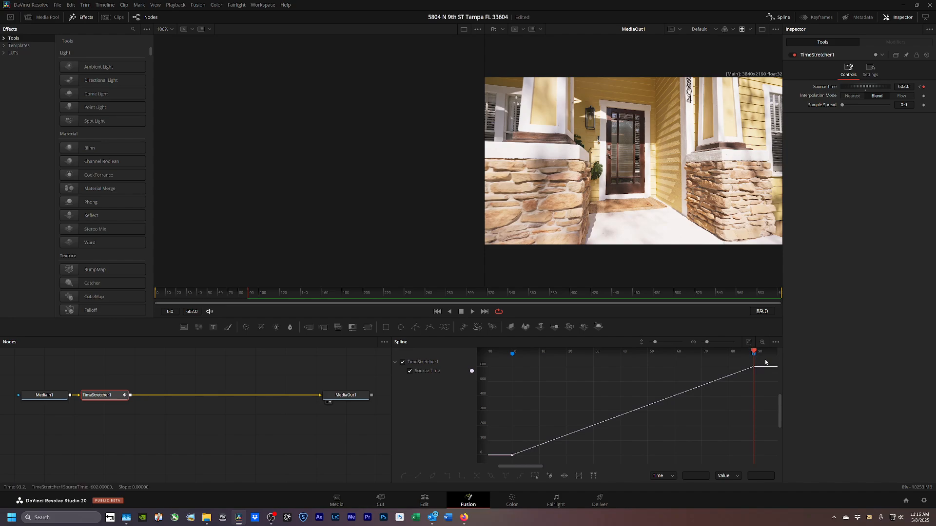
{"action": "left_click_drag", "start_coordinate": [764, 359], "coordinate": [499, 470]}
{"action": "key", "text": "shift+s"}
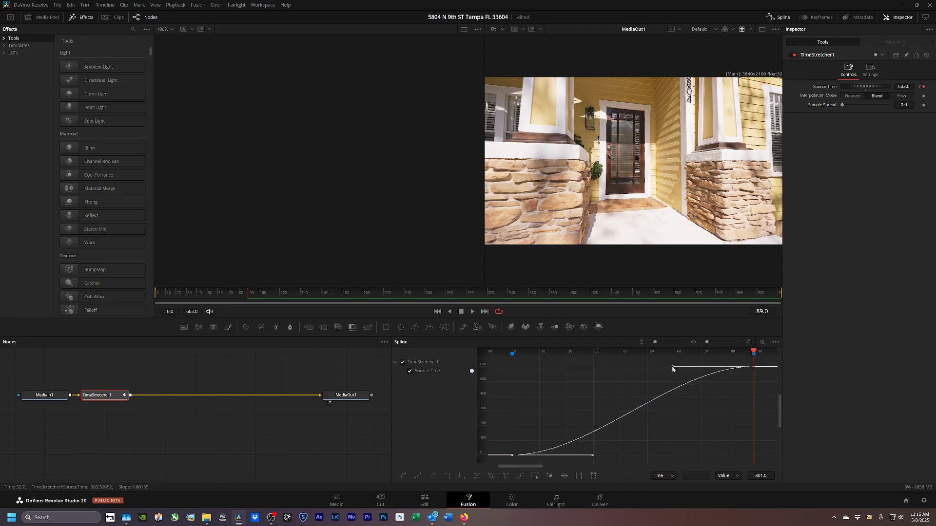
{"action": "left_click_drag", "start_coordinate": [672, 368], "coordinate": [753, 450]}
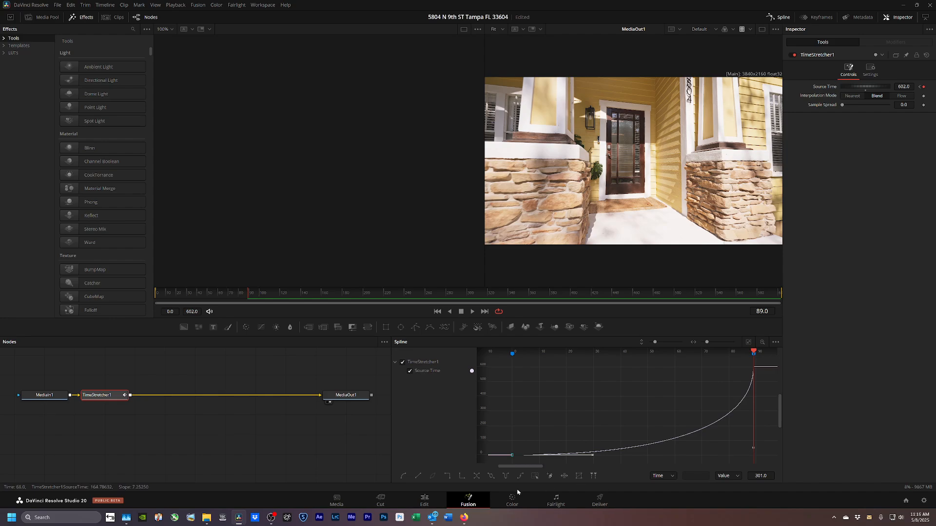
{"action": "left_click", "coordinate": [424, 501]}
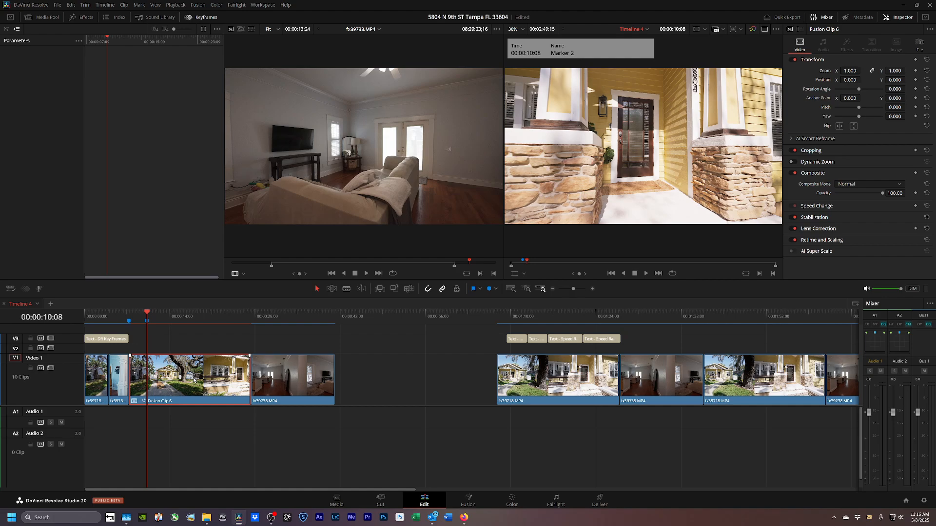
Ripple-trim Fusion Clip 6 to end at 00:00:10:09 and return to its start.
{"action": "key", "text": "Right"}
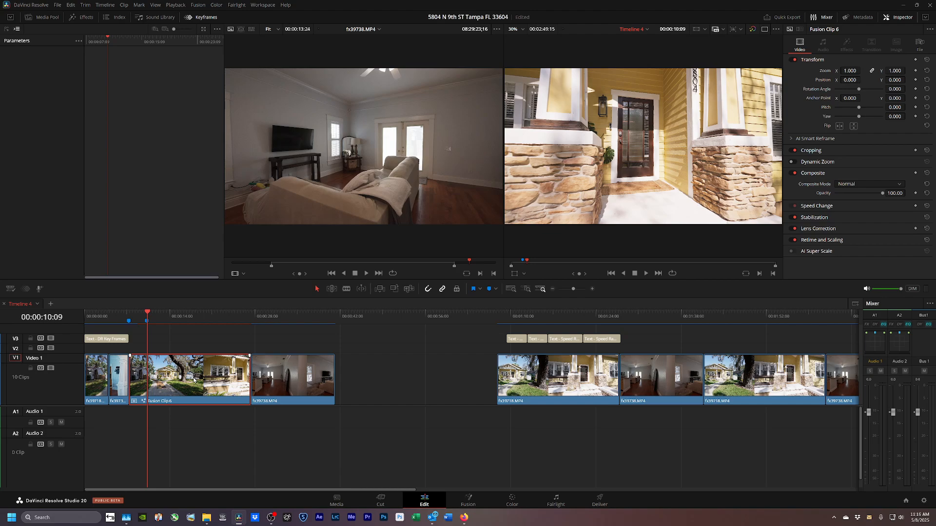
{"action": "key", "text": "ctrl+shift+]"}
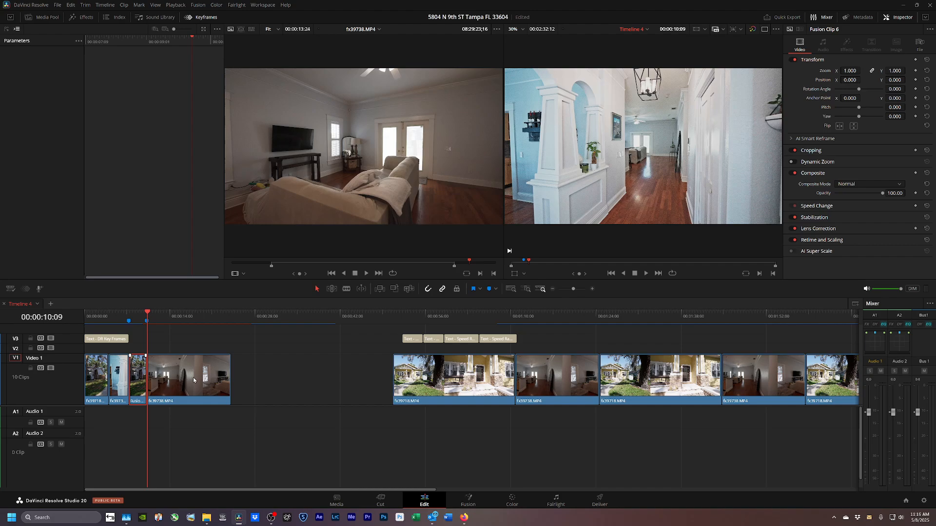
{"action": "key", "text": "Up"}
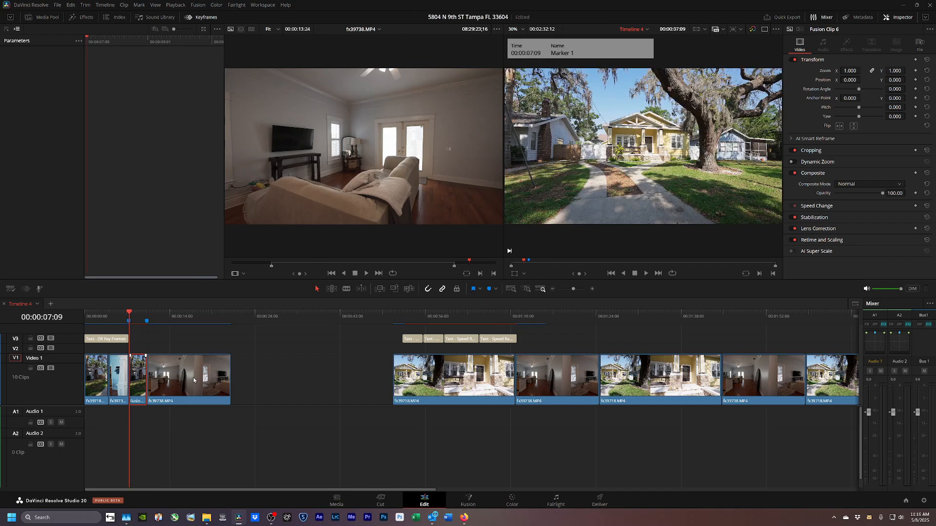
Render Fusion Clip 6 in place as Fusion Clip 6 Render 17.mov and play it back.
{"action": "key", "text": "ctrl+shift+r"}
{"action": "key", "text": "Return"}
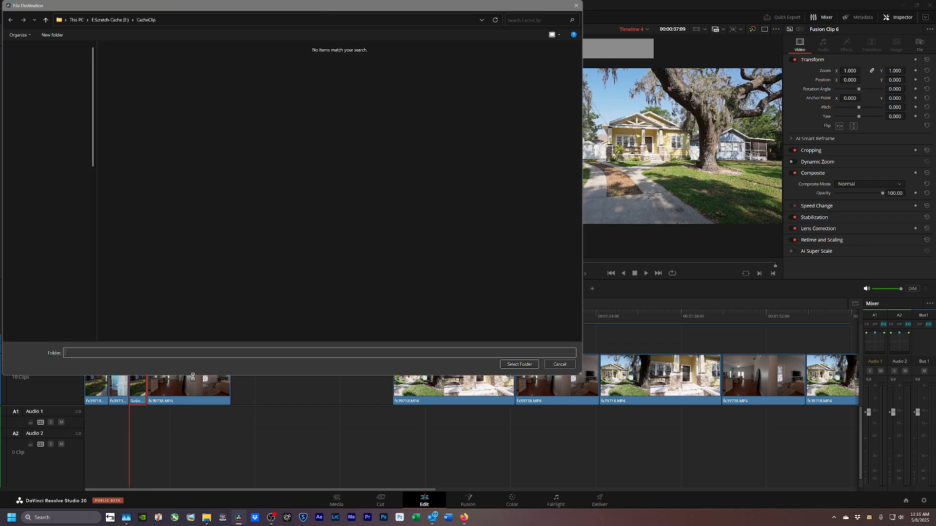
{"action": "key", "text": "Return"}
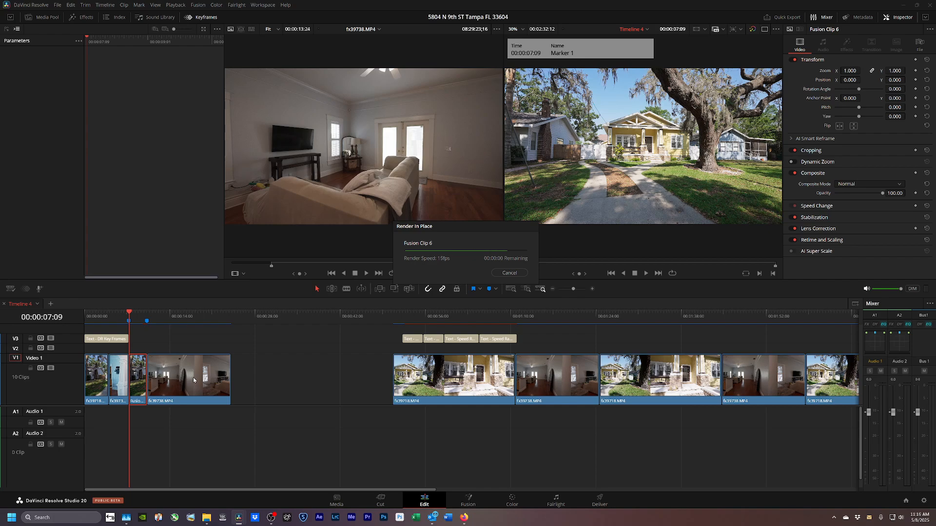
{"action": "key", "text": "space"}
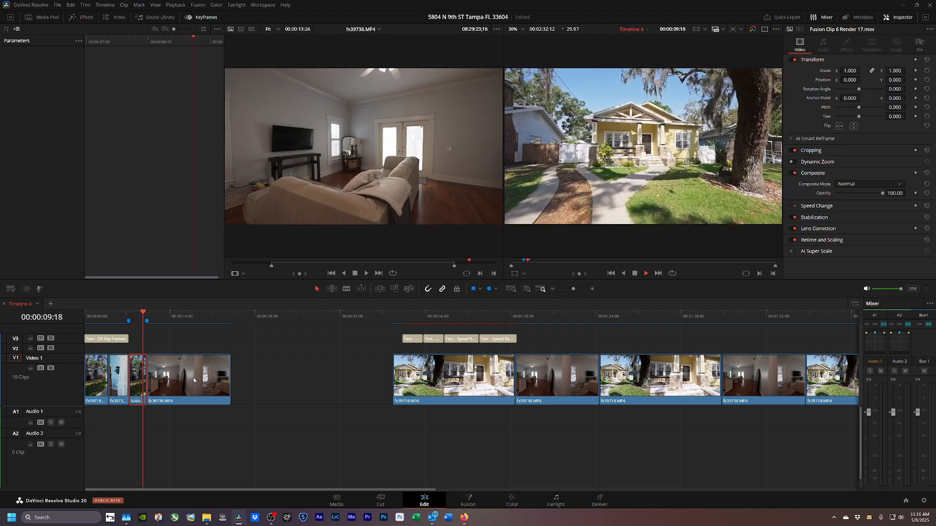
{"action": "key", "text": "space"}
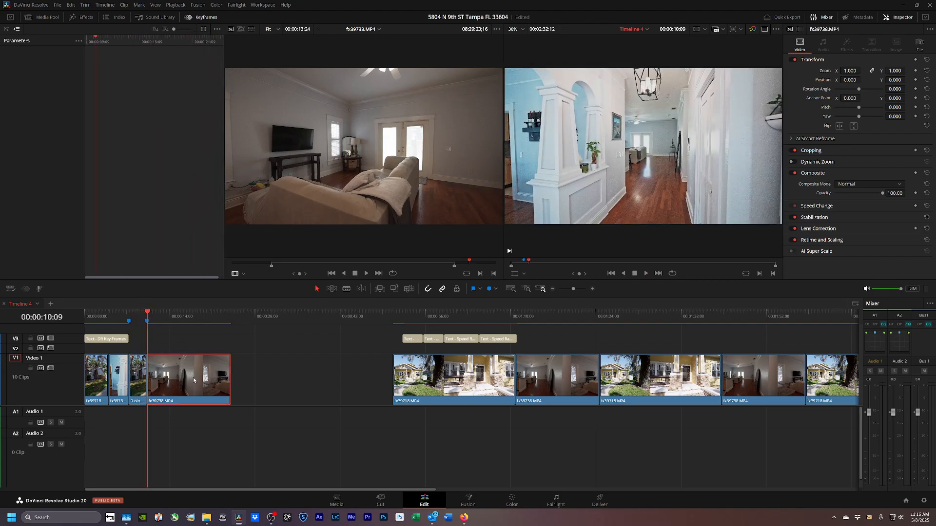
Move Marker 2 to 00:00:13:09 at the end of the ramp.
{"action": "left_click", "coordinate": [144, 327]}
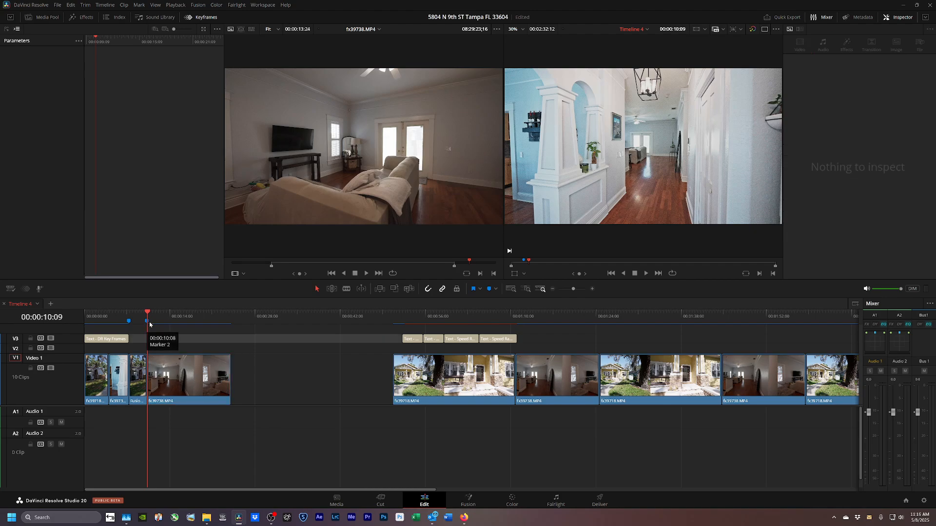
{"action": "left_click_drag", "start_coordinate": [147, 321], "coordinate": [184, 321]}
{"action": "key", "text": "space"}
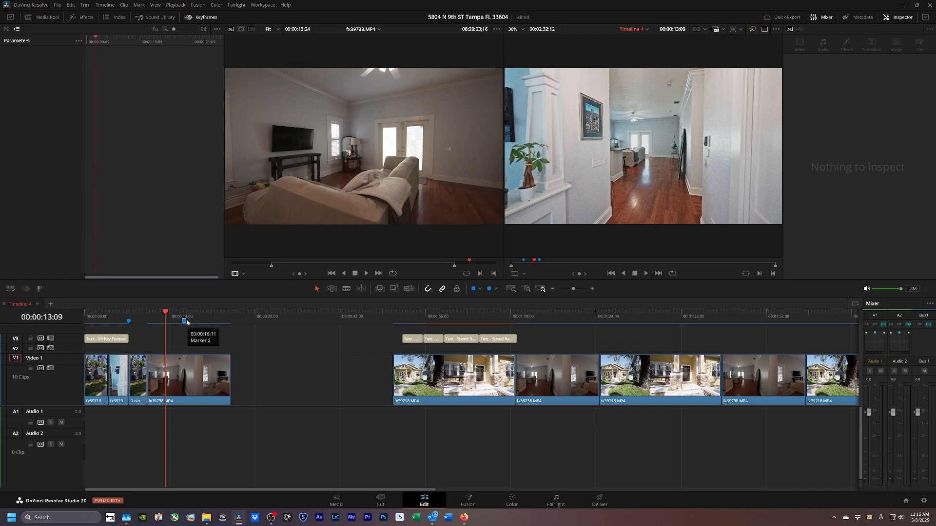
{"action": "mouse_move", "coordinate": [186, 322]}
{"action": "left_mouse_down"}
{"action": "mouse_move", "coordinate": [129, 322]}
{"action": "mouse_move", "coordinate": [145, 324]}
{"action": "left_mouse_up"}
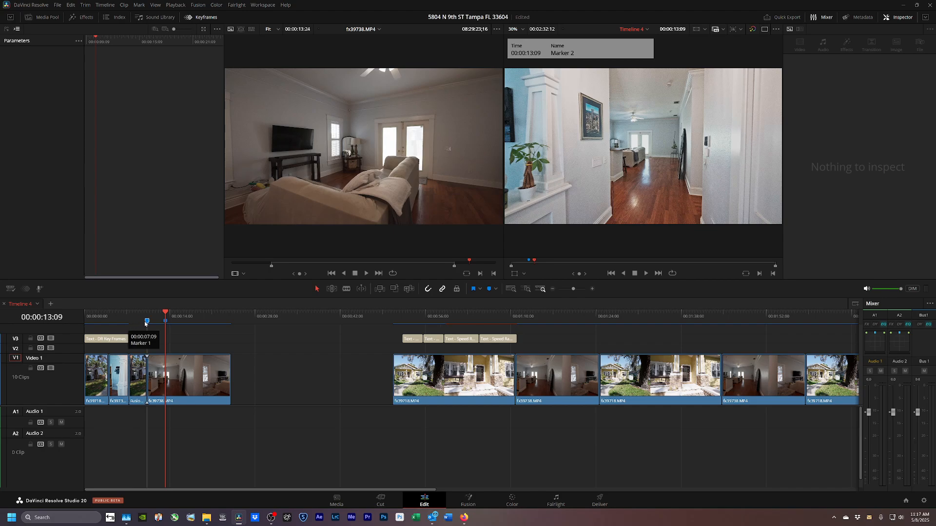
Select the fx39738.MP4 room clip at Marker 1 and open it on the Fusion page.
{"action": "left_click", "coordinate": [149, 320]}
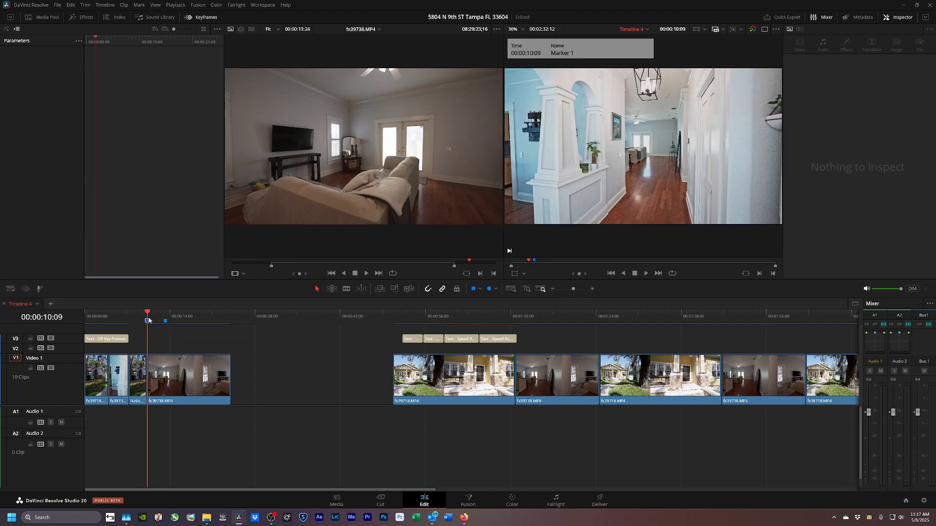
{"action": "left_click", "coordinate": [176, 367]}
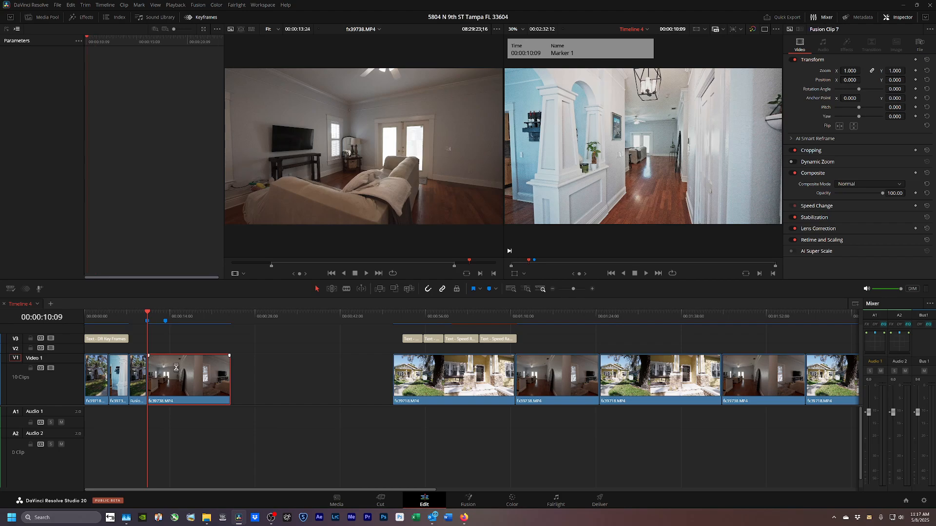
{"action": "left_click", "coordinate": [465, 502]}
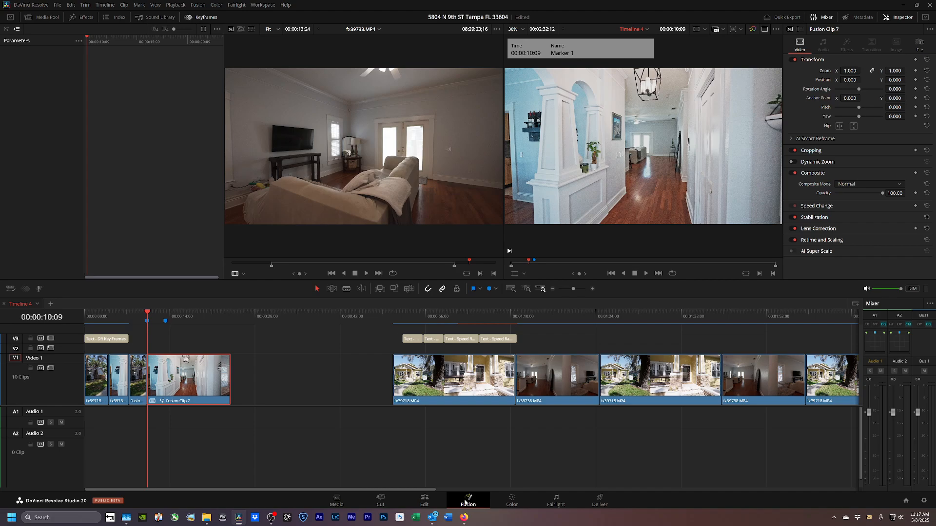
Insert a Time Stretcher and keyframe its Source Time to 413 at frame 90.
{"action": "key", "text": "shift+space"}
{"action": "type", "text": "stret"}
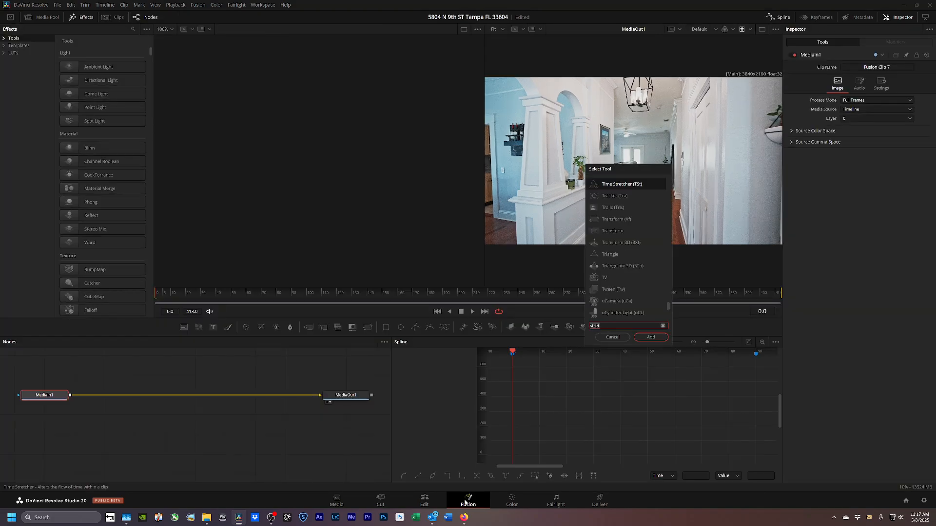
{"action": "key", "text": "Return"}
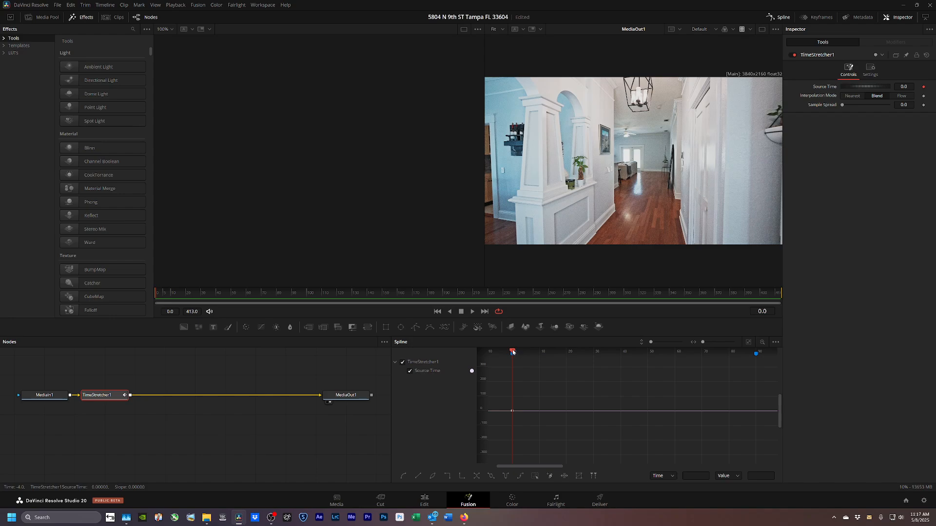
{"action": "left_click_drag", "start_coordinate": [513, 352], "coordinate": [758, 363]}
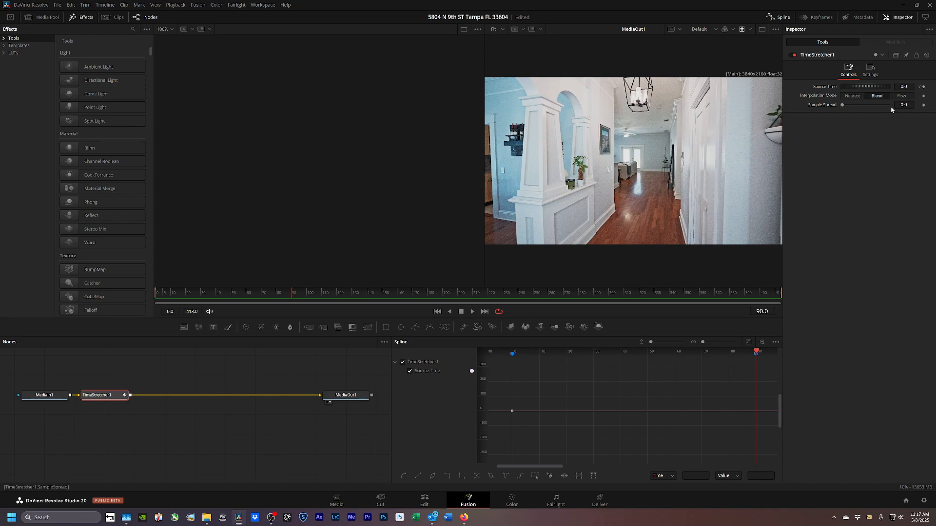
{"action": "left_click", "coordinate": [923, 87]}
{"action": "double_click", "coordinate": [909, 87]}
{"action": "type", "text": "413"}
{"action": "key", "text": "Tab"}
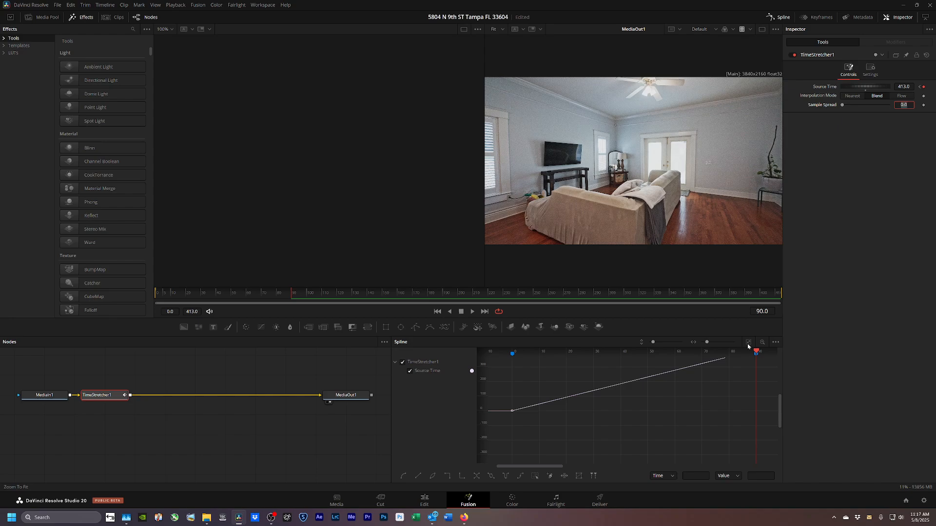
Smooth the Source Time keyframes into a steep ease-out curve.
{"action": "left_click", "coordinate": [749, 341]}
{"action": "mouse_move", "coordinate": [761, 361]}
{"action": "left_mouse_down"}
{"action": "mouse_move", "coordinate": [700, 398]}
{"action": "mouse_move", "coordinate": [494, 464]}
{"action": "left_mouse_up"}
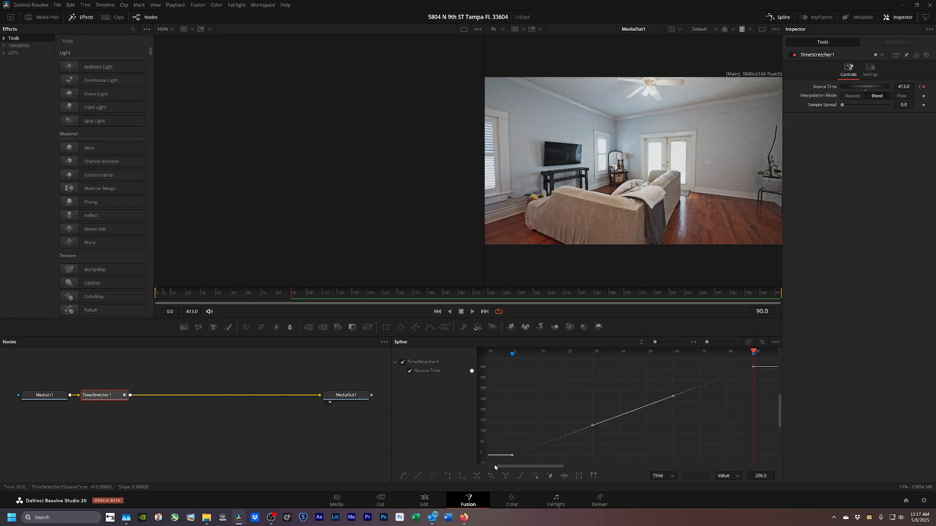
{"action": "key", "text": "s"}
{"action": "left_click_drag", "start_coordinate": [592, 457], "coordinate": [510, 388]}
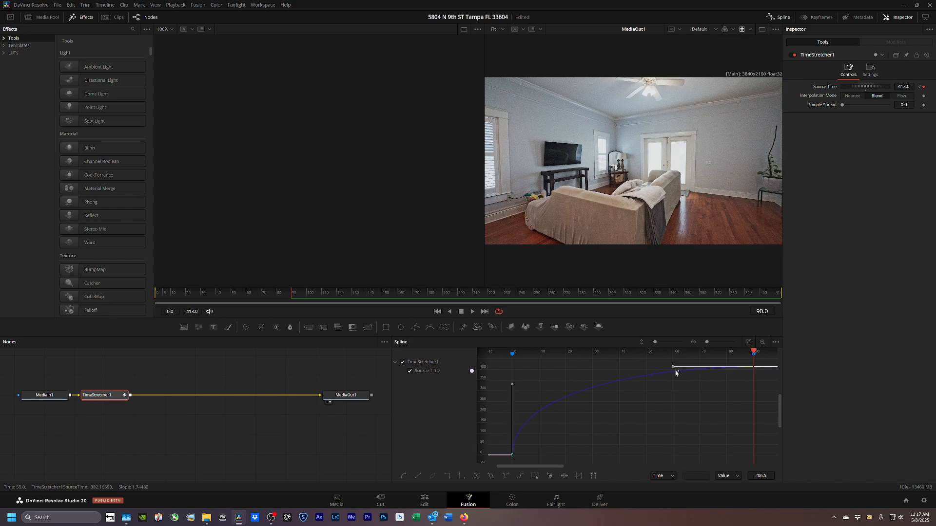
{"action": "left_click", "coordinate": [424, 501]}
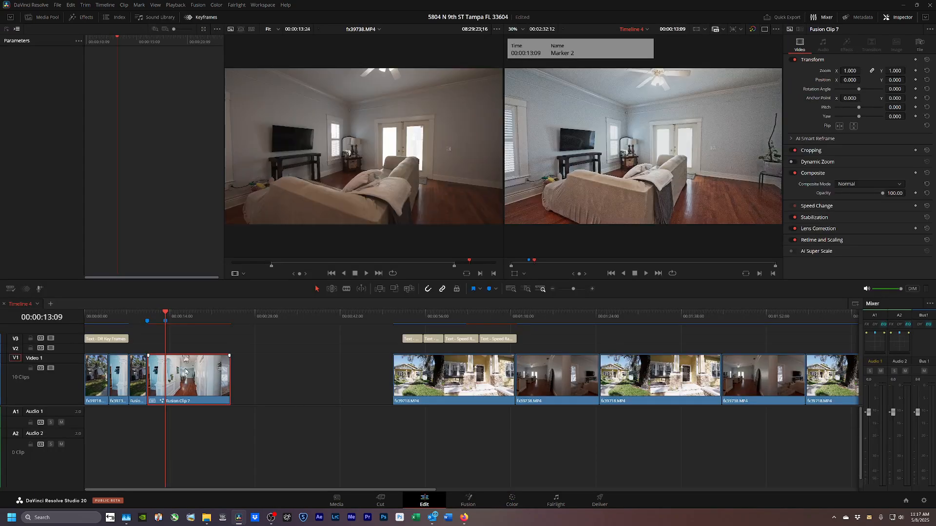
Ripple-trim Fusion Clip 7 to end at 00:00:13:10 and return to its start.
{"action": "key", "text": "Right"}
{"action": "key", "text": "ctrl+shift+]"}
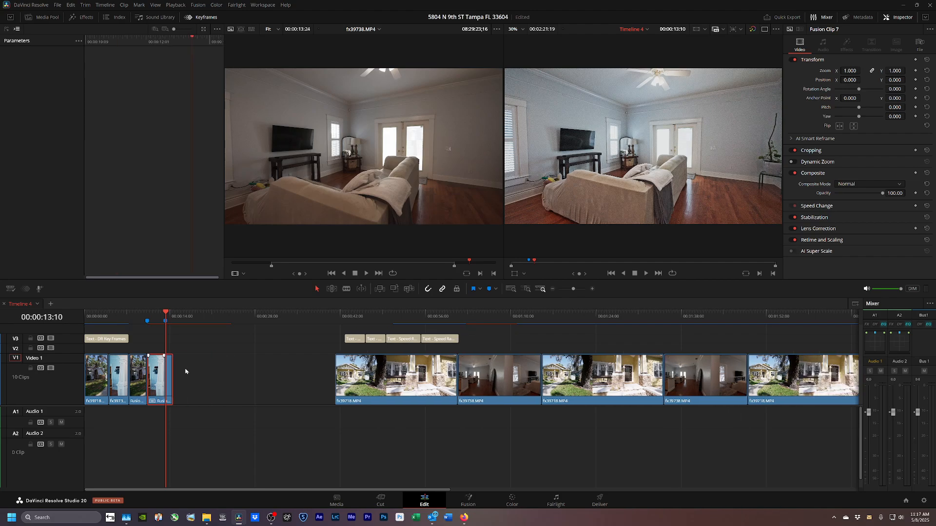
{"action": "key", "text": "Up"}
Render Fusion Clip 7 in place as Fusion Clip 7 Render 10.mov.
{"action": "key", "text": "ctrl+shift+r"}
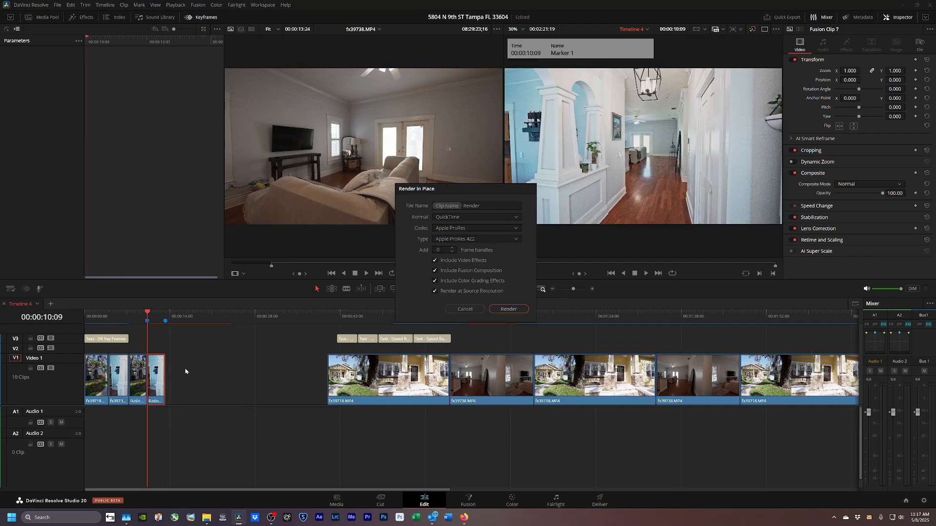
{"action": "key", "text": "Return"}
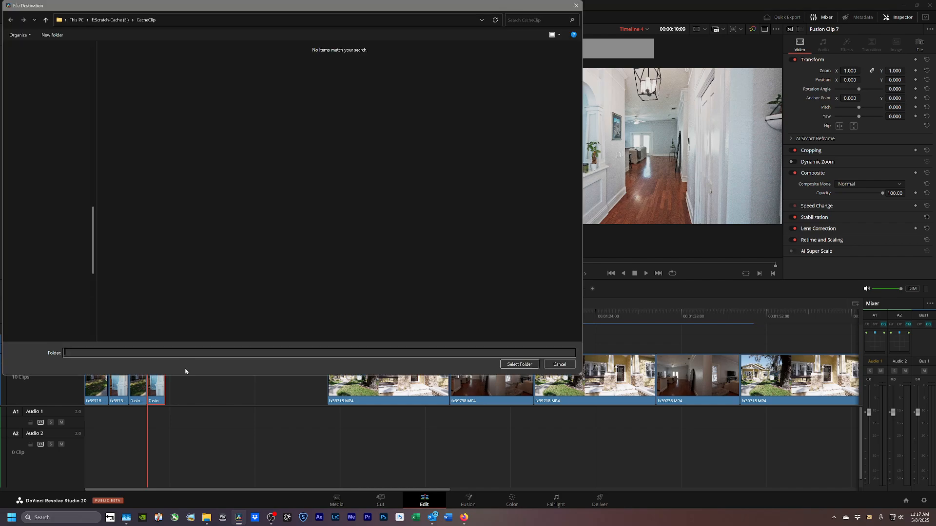
{"action": "key", "text": "Escape"}
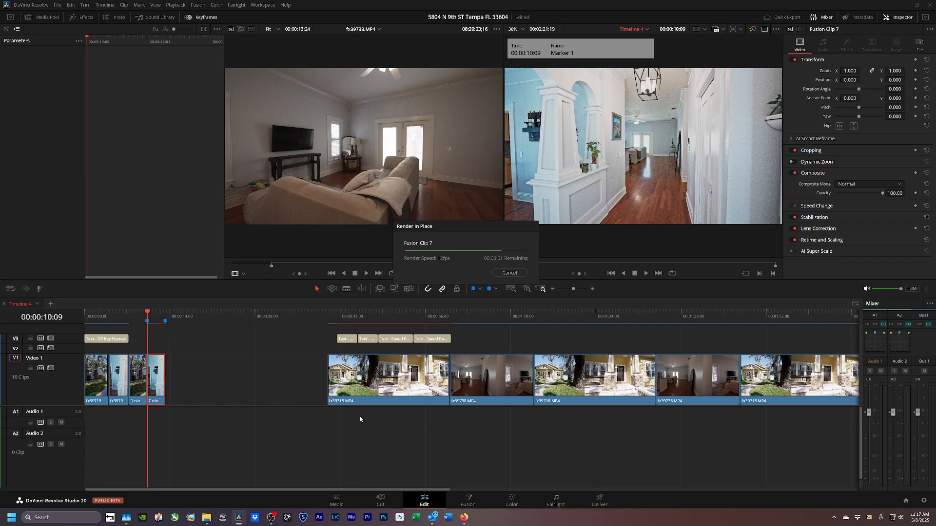
{"action": "left_click", "coordinate": [512, 500]}
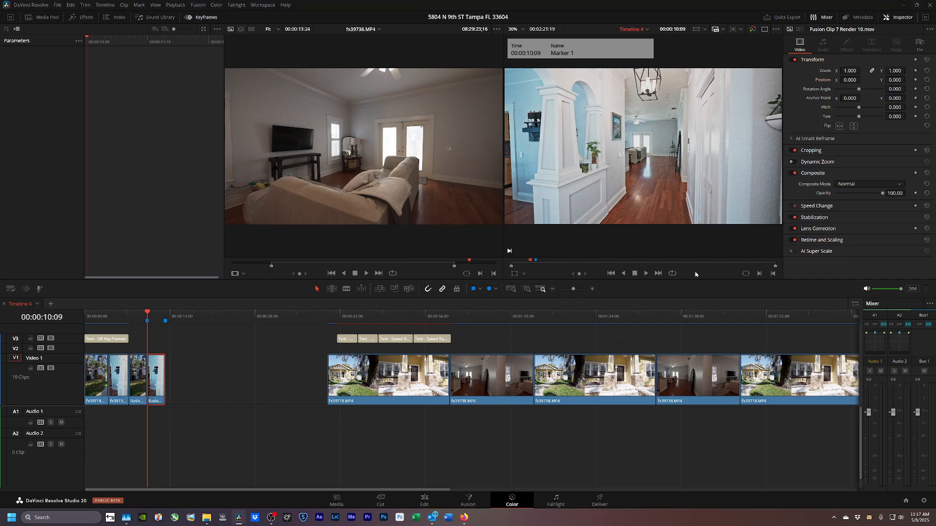
Add Motion Blur with Better motion estimation to the current rendered ramp clip's node.
{"action": "left_click", "coordinate": [915, 29]}
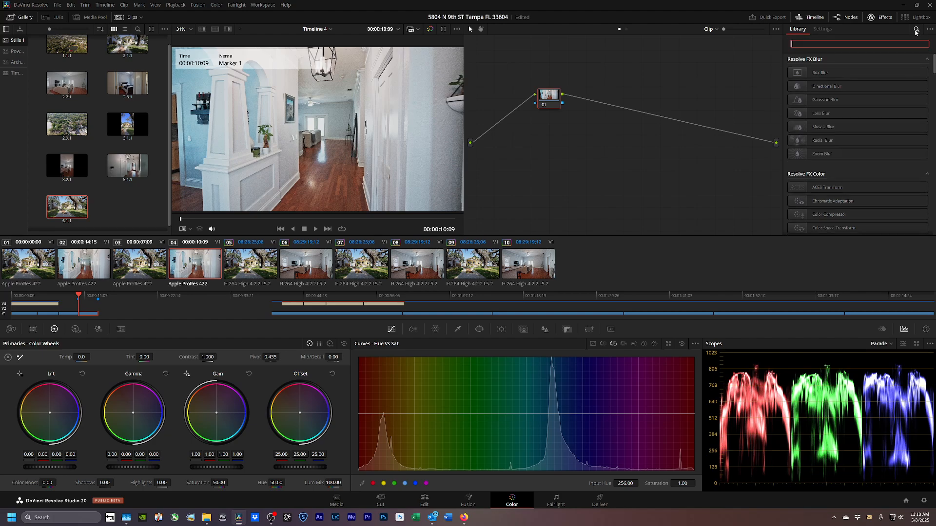
{"action": "type", "text": "mot"}
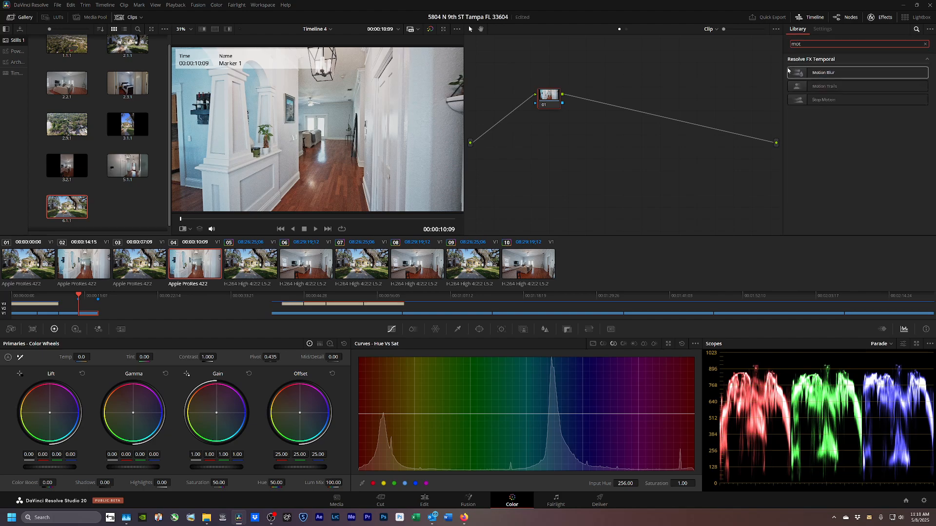
{"action": "left_click_drag", "start_coordinate": [810, 77], "coordinate": [609, 87]}
{"action": "left_click_drag", "start_coordinate": [553, 104], "coordinate": [552, 102]}
{"action": "left_click", "coordinate": [849, 69]}
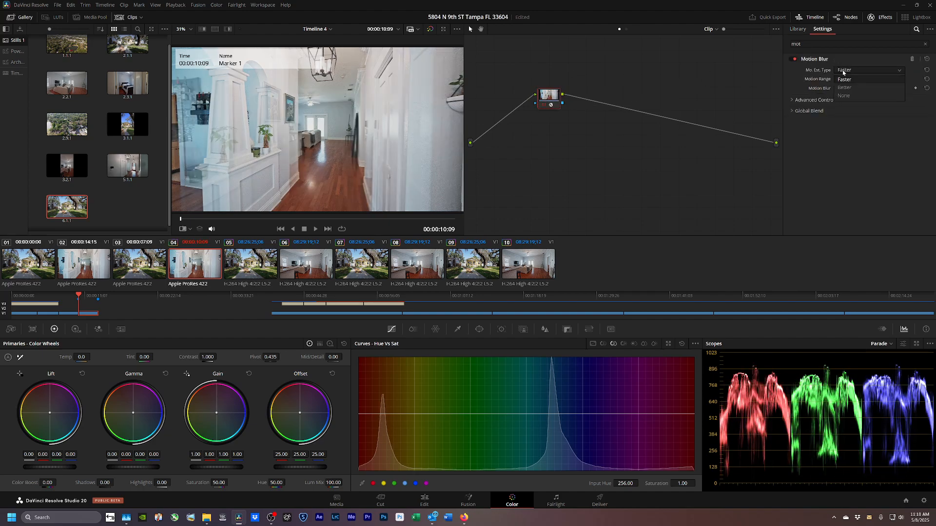
{"action": "left_click", "coordinate": [848, 88]}
{"action": "left_click", "coordinate": [818, 100]}
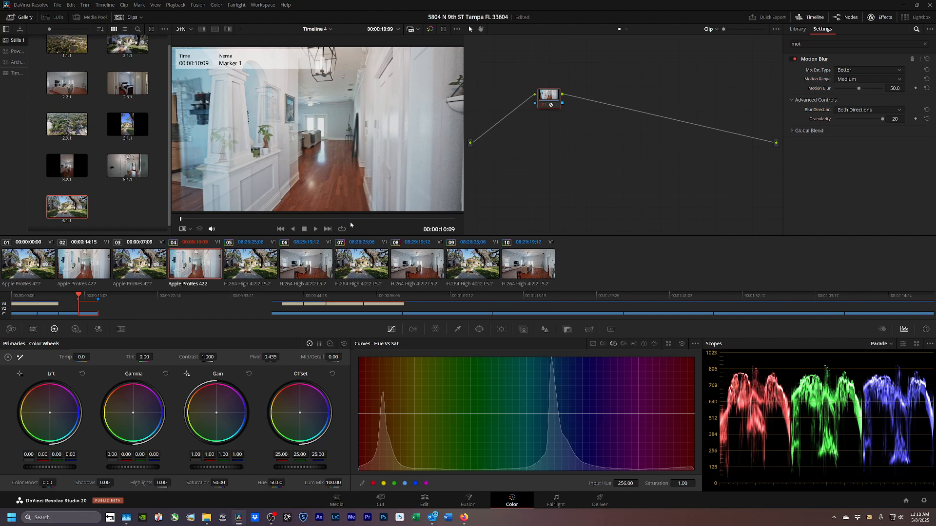
Give house exterior clip 03 Motion Blur with Better estimation and granularity 20.
{"action": "key", "text": "Up"}
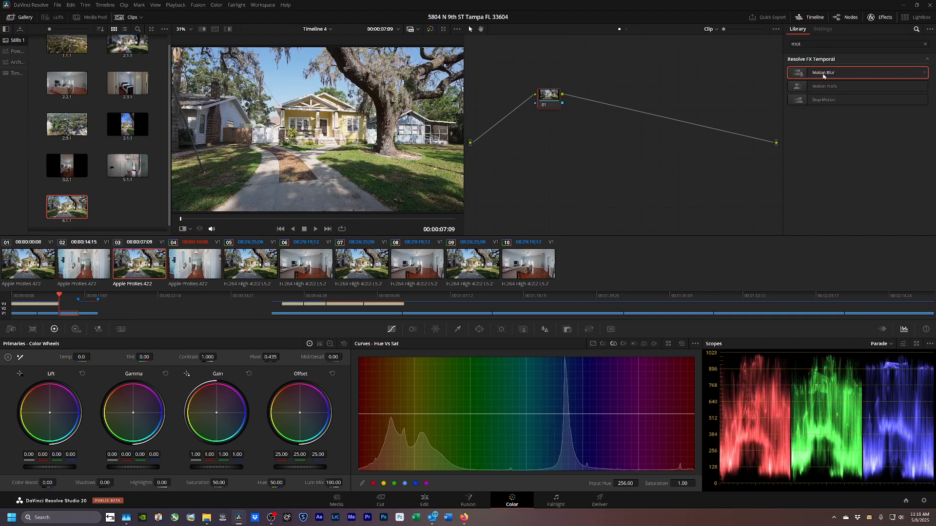
{"action": "left_click_drag", "start_coordinate": [824, 76], "coordinate": [548, 96]}
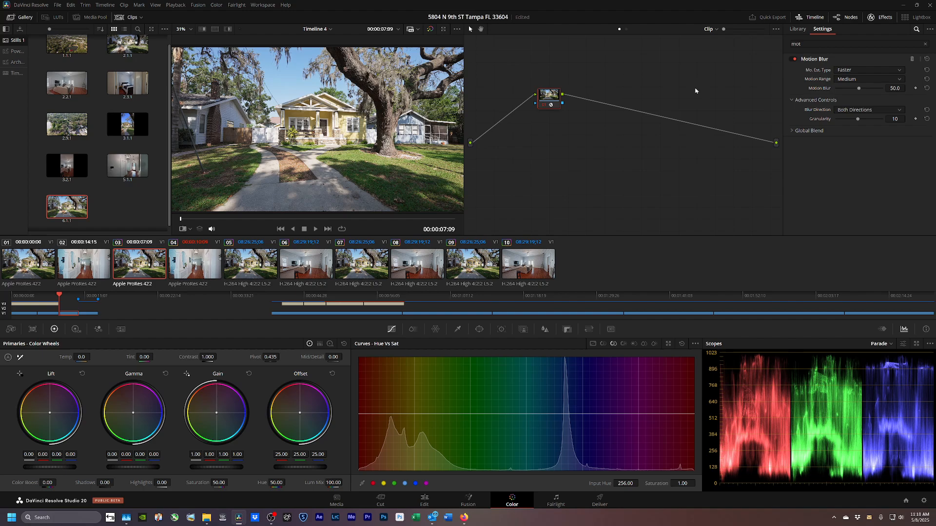
{"action": "left_click", "coordinate": [843, 69]}
{"action": "left_click", "coordinate": [848, 88]}
{"action": "left_click_drag", "start_coordinate": [858, 119], "coordinate": [894, 126]}
{"action": "left_click", "coordinate": [424, 501]}
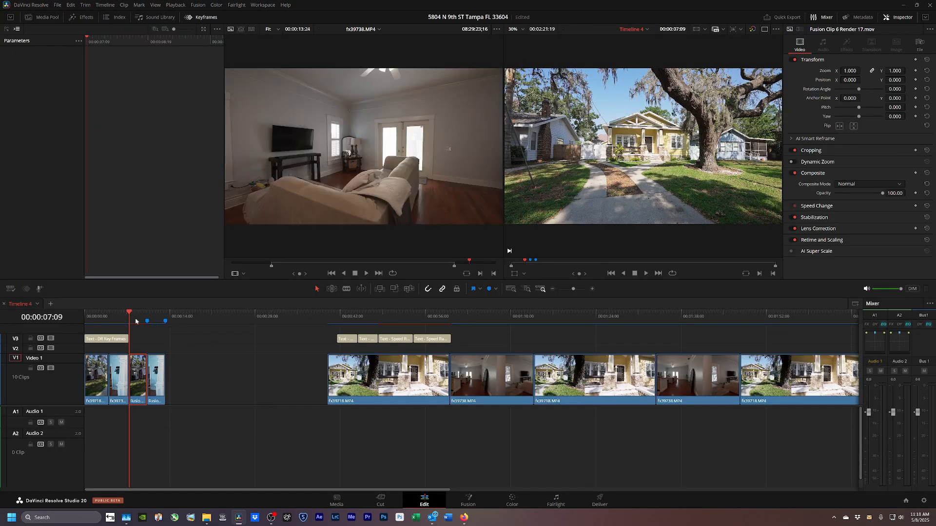
Play back the timeline from about 00:00:07:09 to review the ramp result.
{"action": "key", "text": "space"}
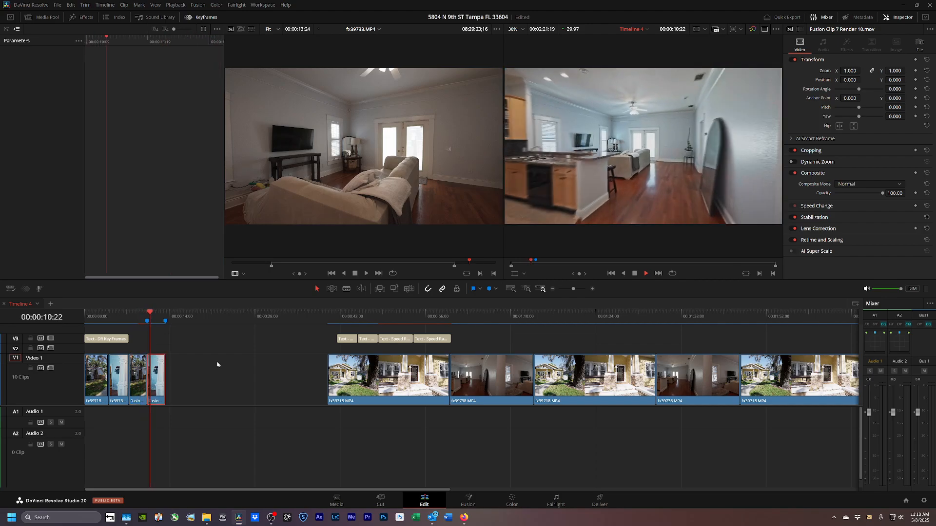
{"action": "left_click", "coordinate": [137, 319]}
{"action": "left_click_drag", "start_coordinate": [137, 322], "coordinate": [129, 324]}
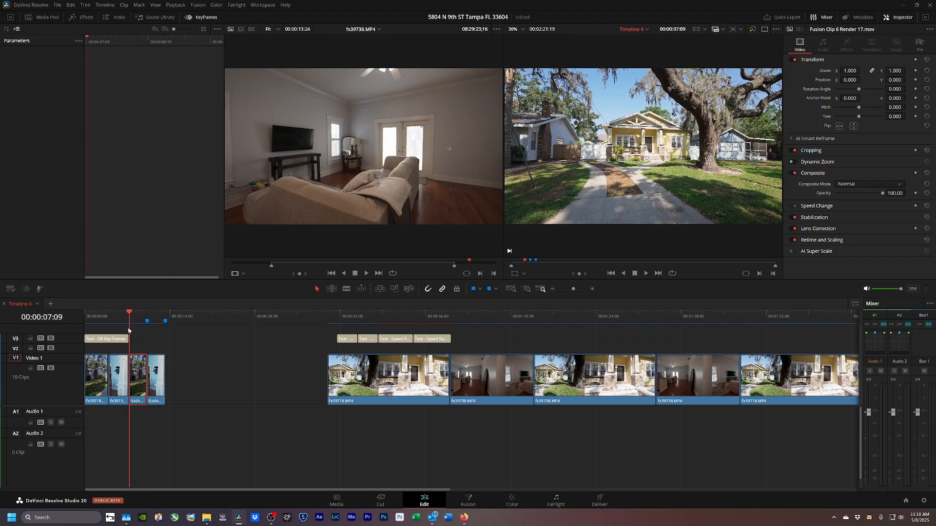
{"action": "key", "text": "space"}
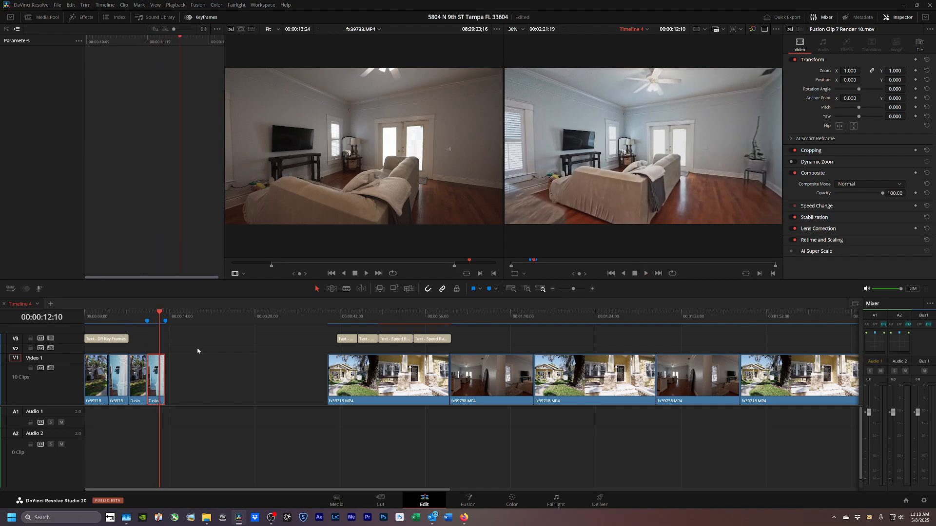
Move the DR Time Stretcher title to about 00:00:08 and push the last Fusion clip right.
{"action": "left_click_drag", "start_coordinate": [195, 346], "coordinate": [176, 389]}
{"action": "left_click_drag", "start_coordinate": [349, 339], "coordinate": [184, 314]}
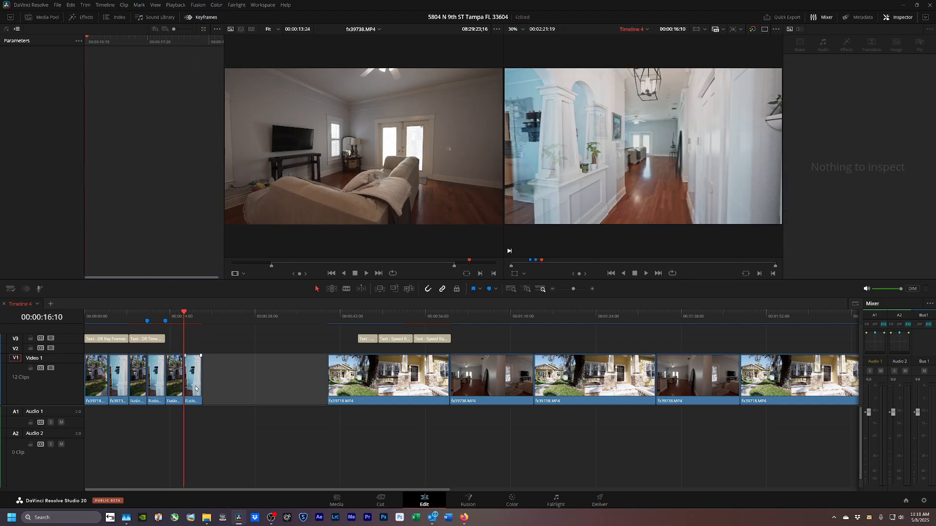
{"action": "left_click_drag", "start_coordinate": [195, 388], "coordinate": [222, 389]}
{"action": "left_click", "coordinate": [180, 382]}
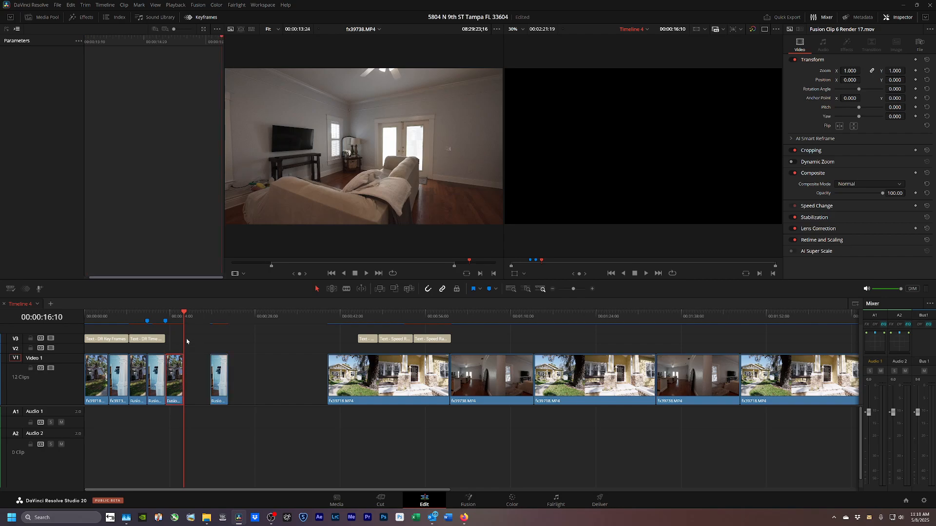
{"action": "left_click_drag", "start_coordinate": [182, 318], "coordinate": [184, 318]}
Make the clip Compound Clip 10 and add the DUOCO ZOOM IN 1 template in Fusion.
{"action": "key", "text": "alt+g"}
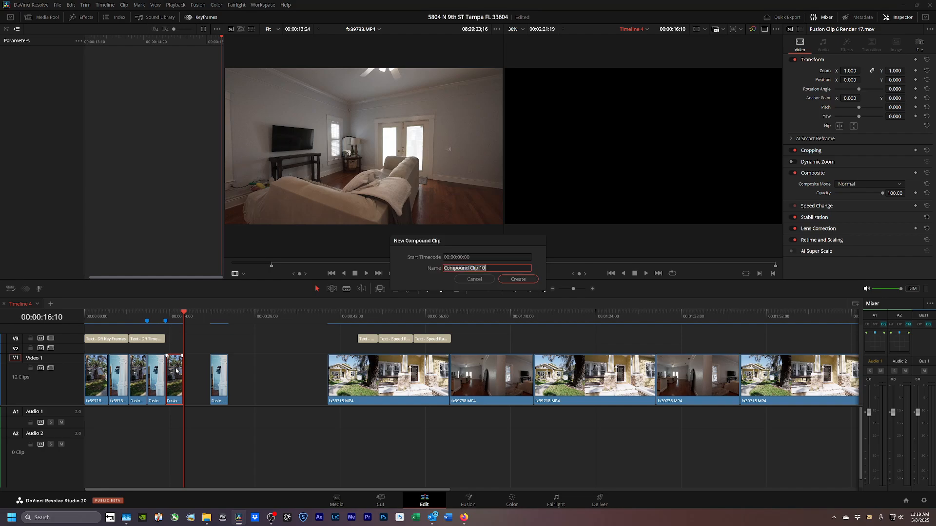
{"action": "key", "text": "Return"}
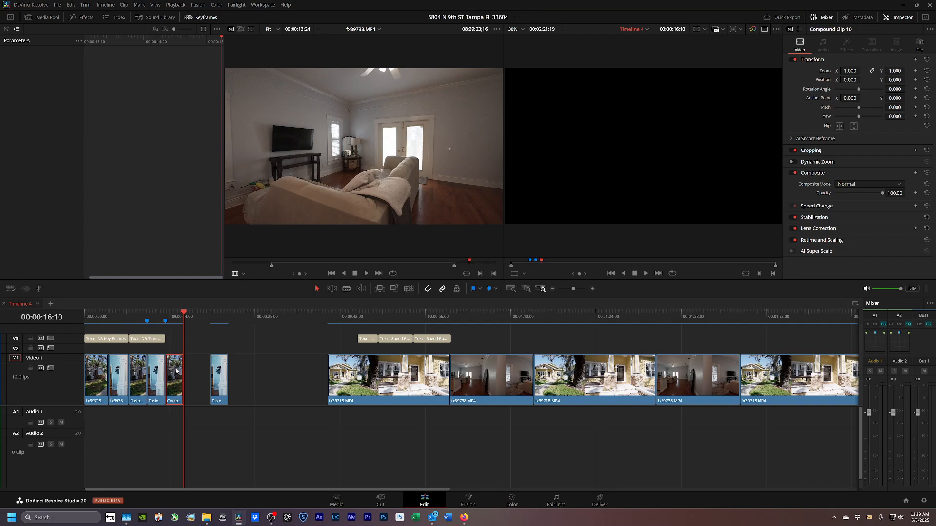
{"action": "left_click", "coordinate": [469, 499]}
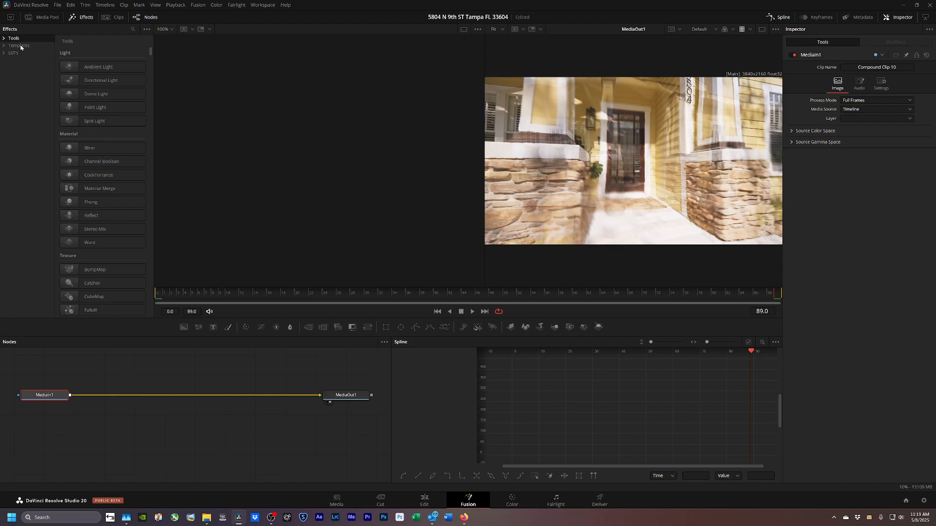
{"action": "left_click", "coordinate": [20, 46]}
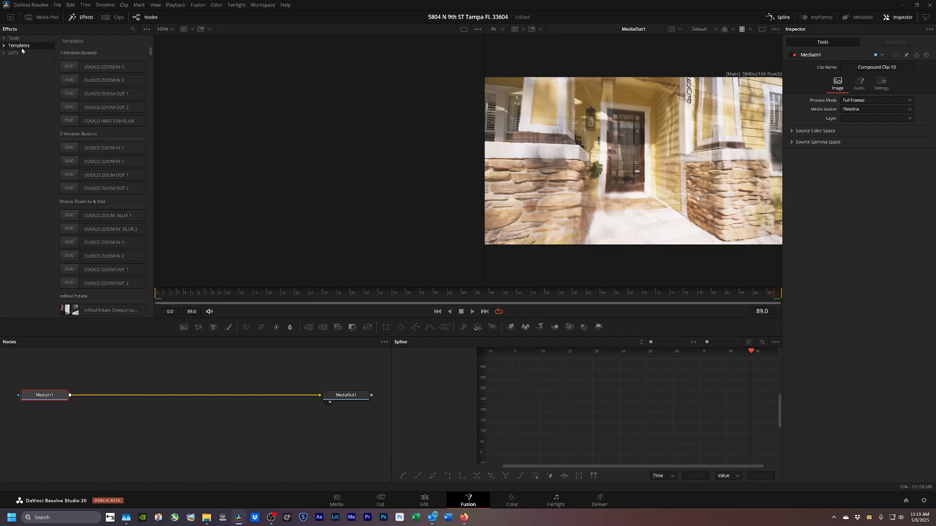
{"action": "left_click", "coordinate": [67, 151]}
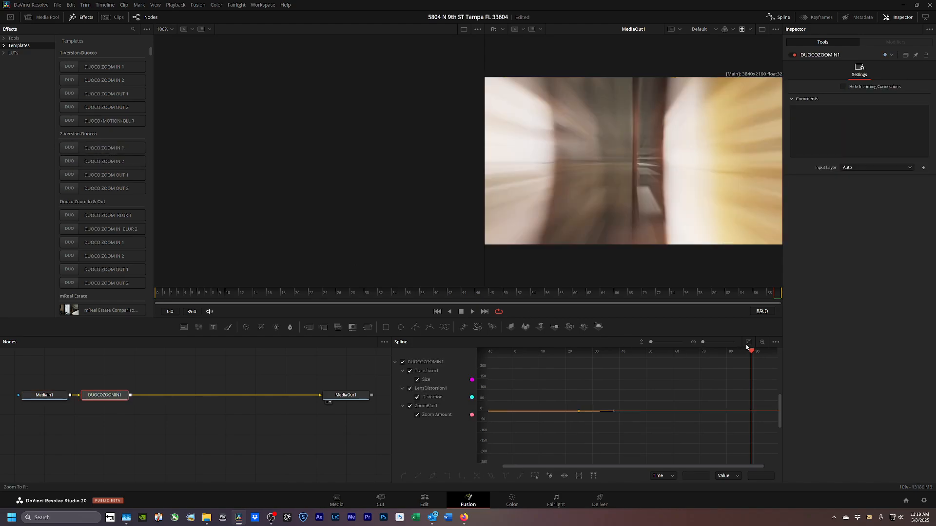
Shift the zoom ramp keyframes later to start around frame 54.
{"action": "left_click", "coordinate": [747, 344]}
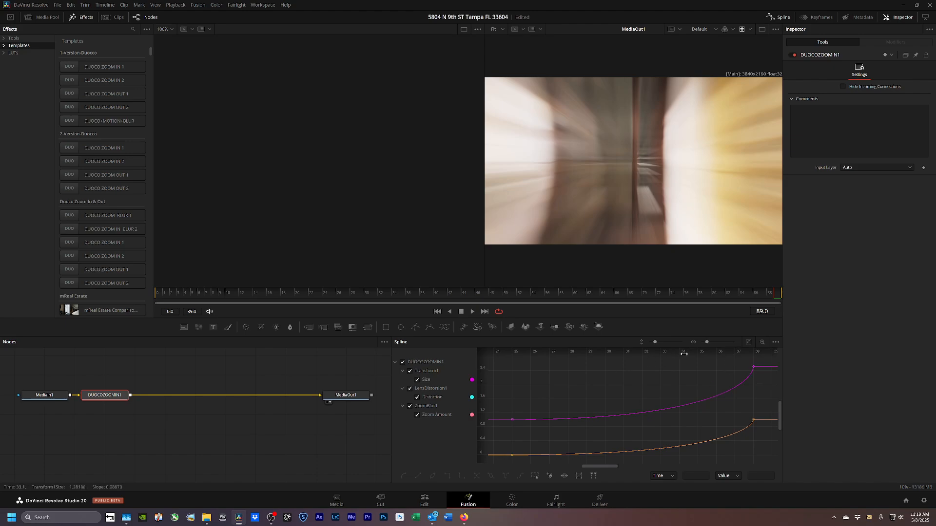
{"action": "left_click_drag", "start_coordinate": [684, 354], "coordinate": [633, 354]}
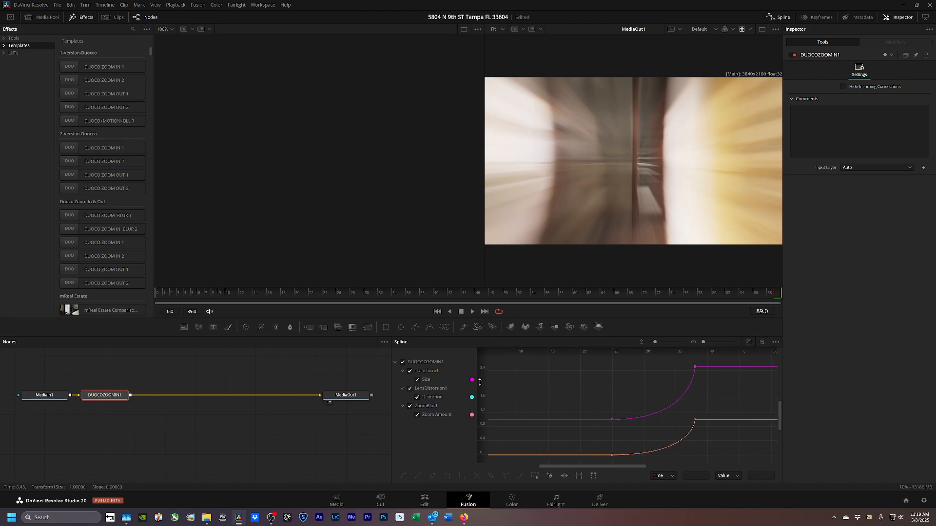
{"action": "left_click_drag", "start_coordinate": [479, 382], "coordinate": [488, 431]}
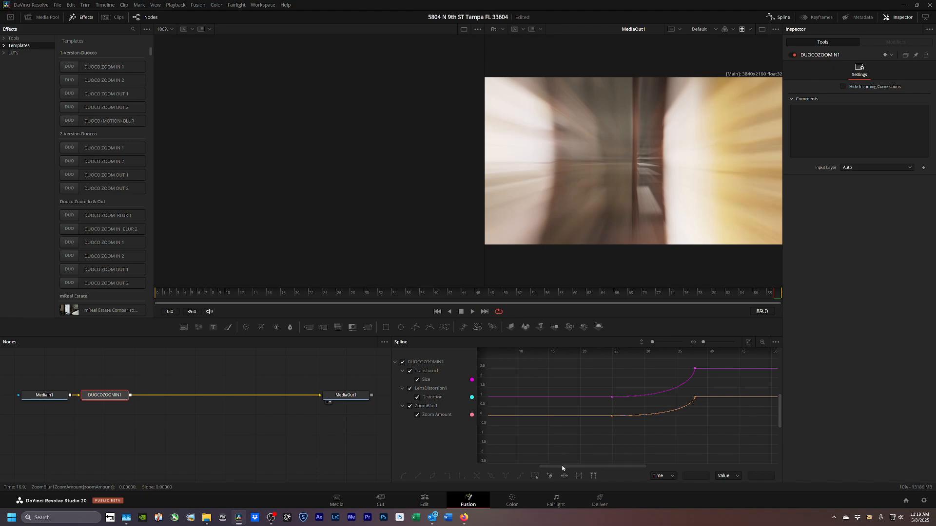
{"action": "left_click_drag", "start_coordinate": [562, 468], "coordinate": [588, 468]}
{"action": "left_click_drag", "start_coordinate": [717, 354], "coordinate": [533, 368]}
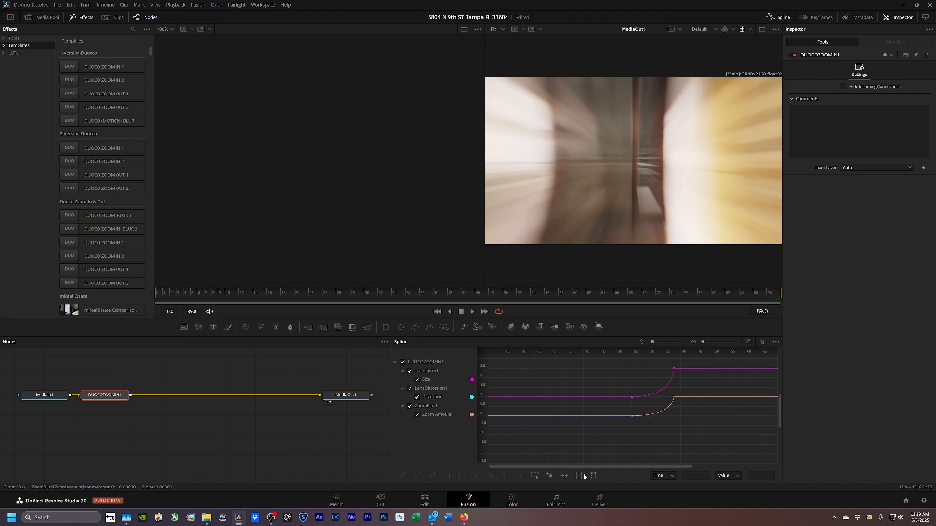
{"action": "left_click_drag", "start_coordinate": [593, 467], "coordinate": [654, 466]}
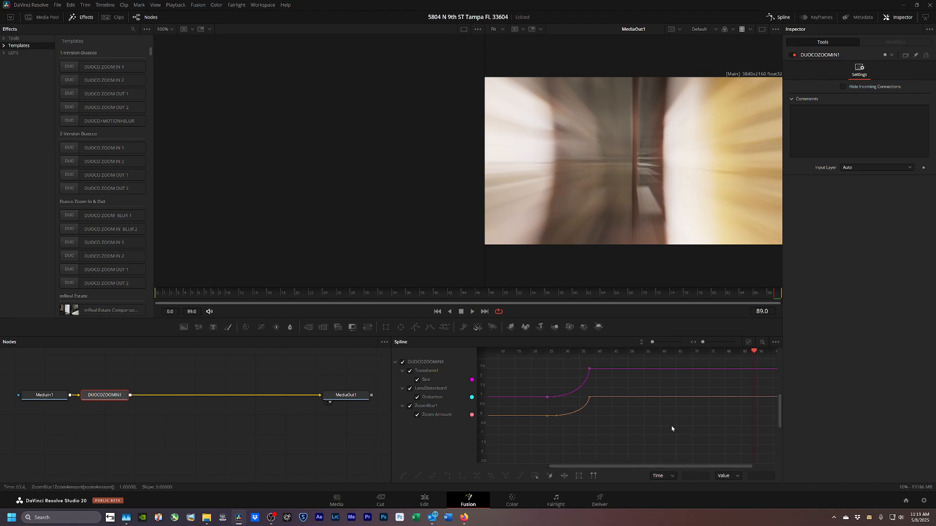
{"action": "left_click_drag", "start_coordinate": [648, 362], "coordinate": [491, 463]}
{"action": "left_click_drag", "start_coordinate": [545, 400], "coordinate": [709, 401]}
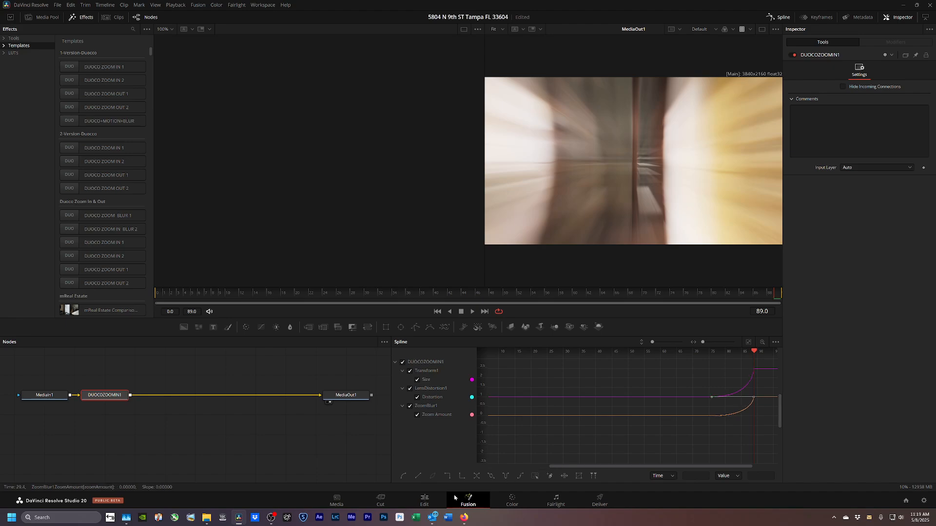
Render Compound Clip 10 in place on the Edit timeline as Compound Clip 10 Render 3.mov.
{"action": "left_click", "coordinate": [424, 499]}
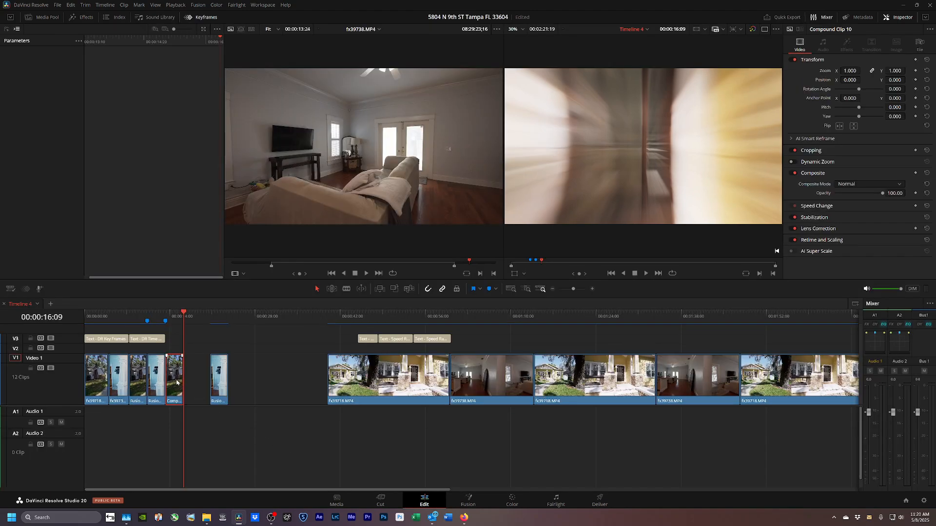
{"action": "type", "text": "1:22"}
{"action": "right_click", "coordinate": [180, 373]}
{"action": "left_click", "coordinate": [204, 174]}
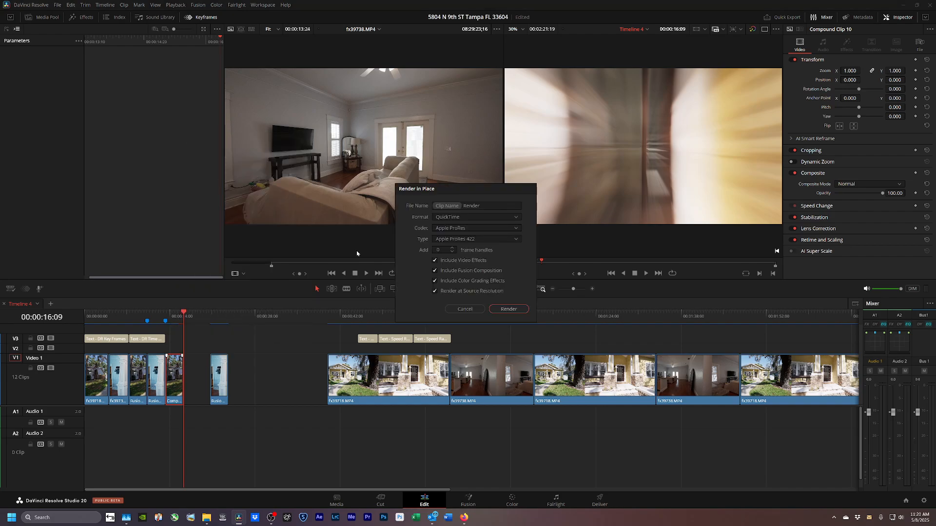
{"action": "left_click", "coordinate": [509, 311]}
{"action": "left_click", "coordinate": [508, 365]}
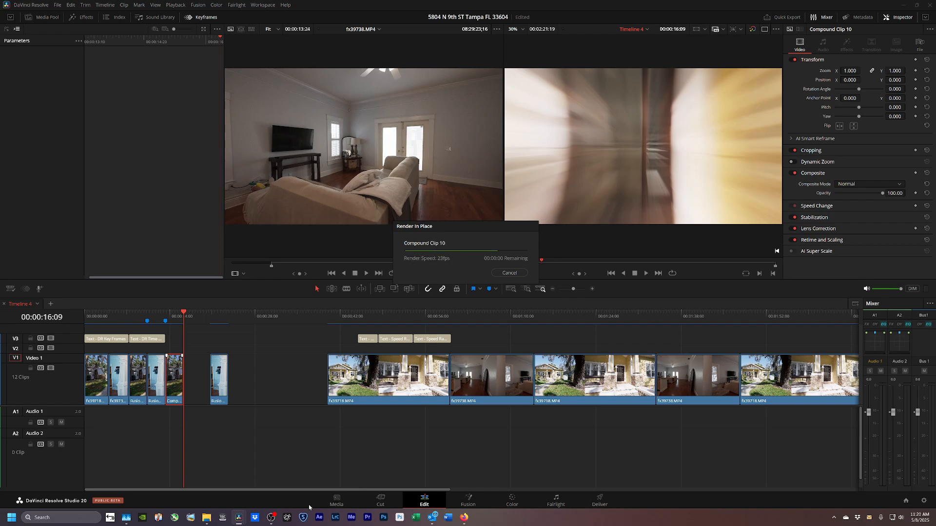
Play back the rendered compound clip from its start to its end.
{"action": "left_click_drag", "start_coordinate": [182, 312], "coordinate": [170, 326]}
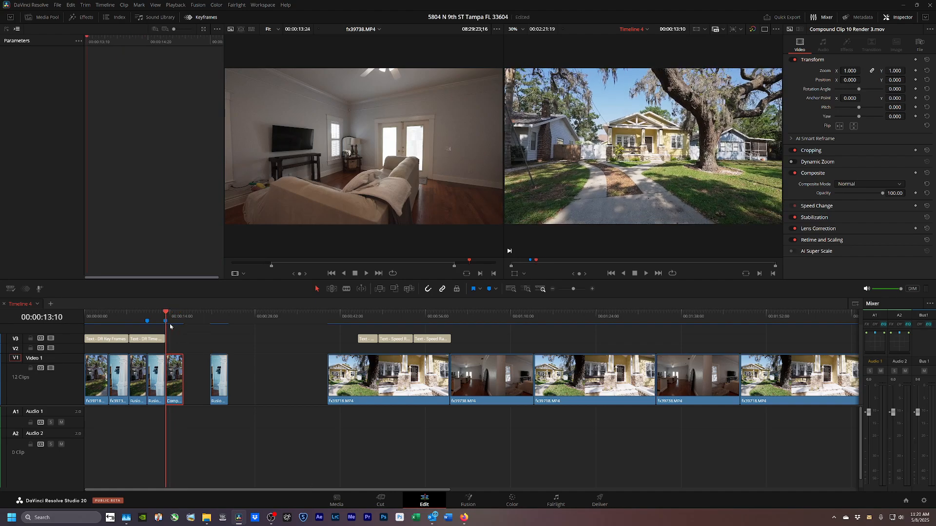
{"action": "key", "text": "space"}
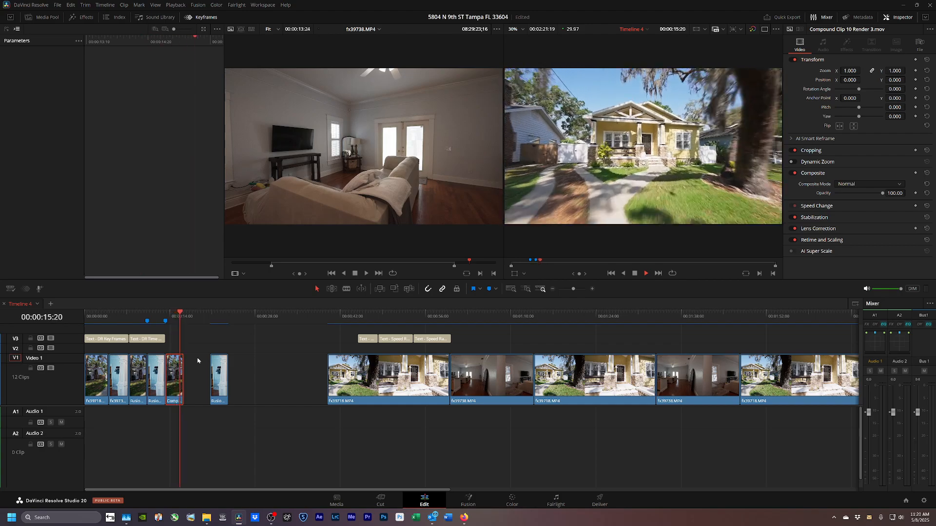
{"action": "key", "text": "space"}
{"action": "left_click_drag", "start_coordinate": [186, 317], "coordinate": [185, 330]}
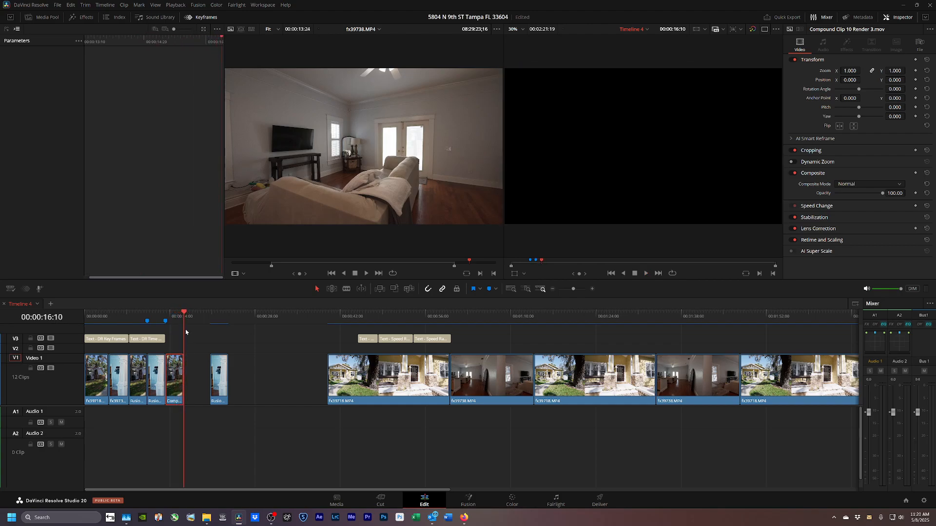
Close the gap and turn the last Fusion clip into Compound Clip 11.
{"action": "left_click_drag", "start_coordinate": [217, 384], "coordinate": [193, 387]}
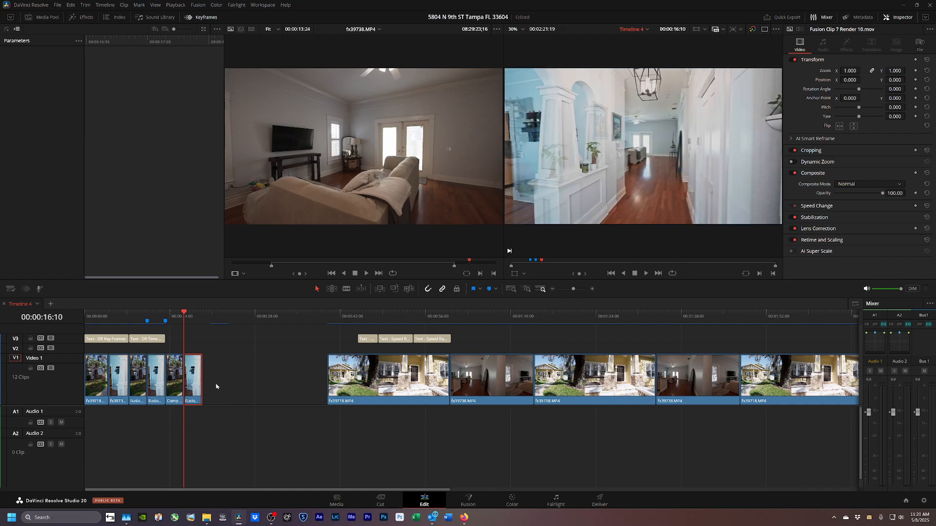
{"action": "left_click", "coordinate": [216, 387]}
{"action": "left_click", "coordinate": [194, 388]}
{"action": "key", "text": "alt+g"}
{"action": "key", "text": "Return"}
Add the DUOCO ZOOM IN 2 template to Compound Clip 11 in Fusion.
{"action": "left_click", "coordinate": [470, 502]}
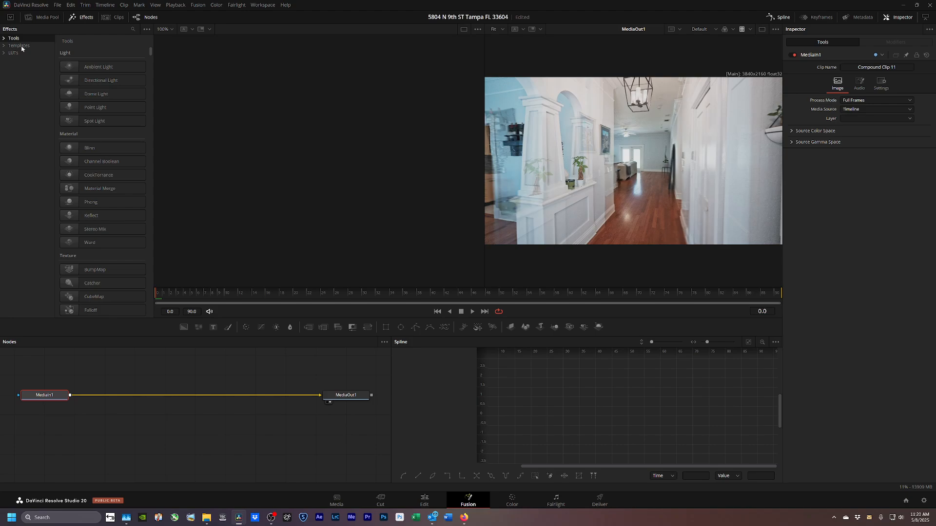
{"action": "left_click", "coordinate": [20, 46]}
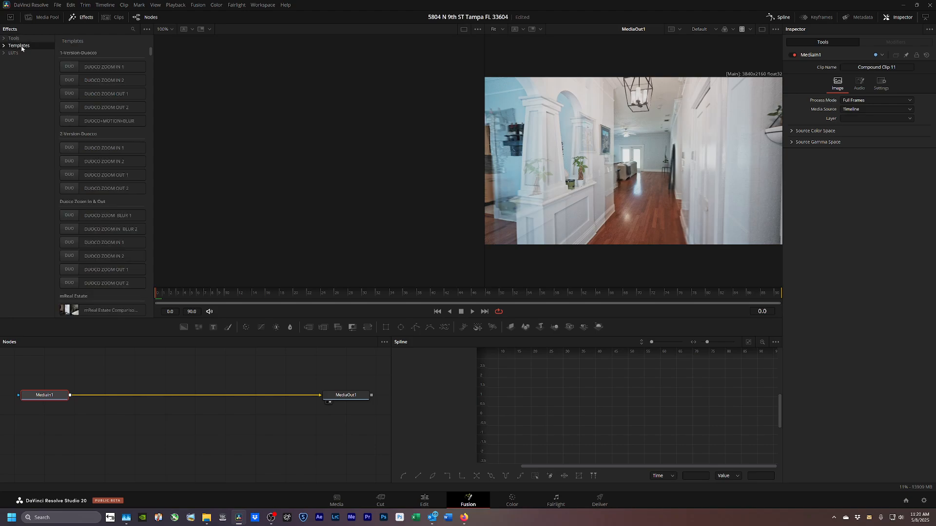
{"action": "double_click", "coordinate": [79, 160]}
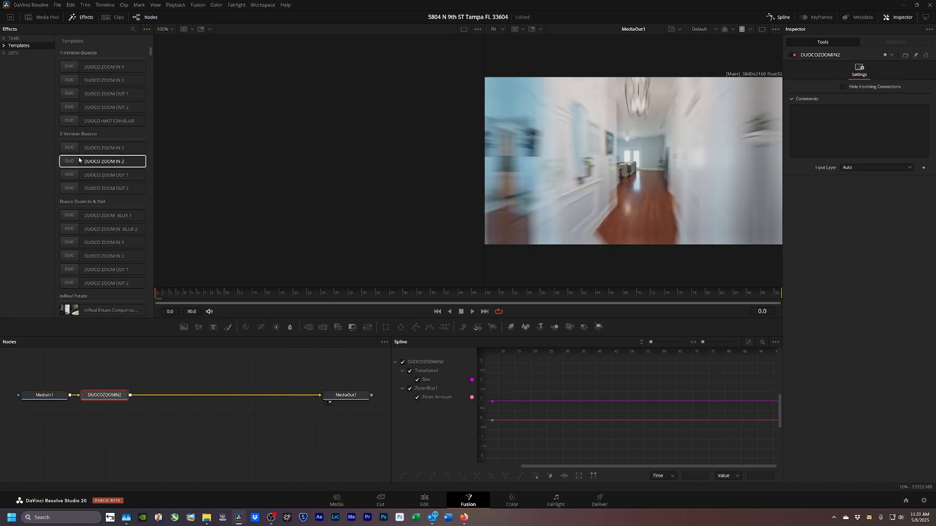
{"action": "left_click", "coordinate": [748, 342]}
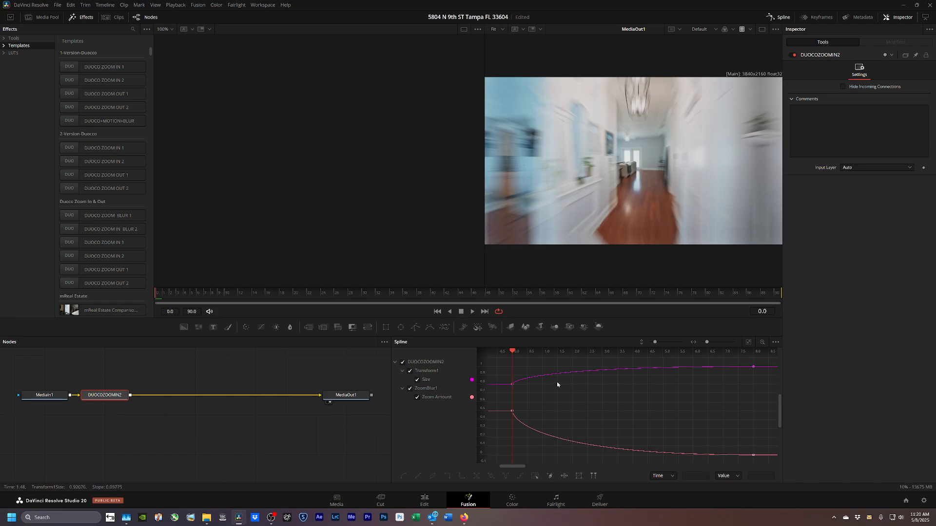
{"action": "left_click", "coordinate": [424, 500]}
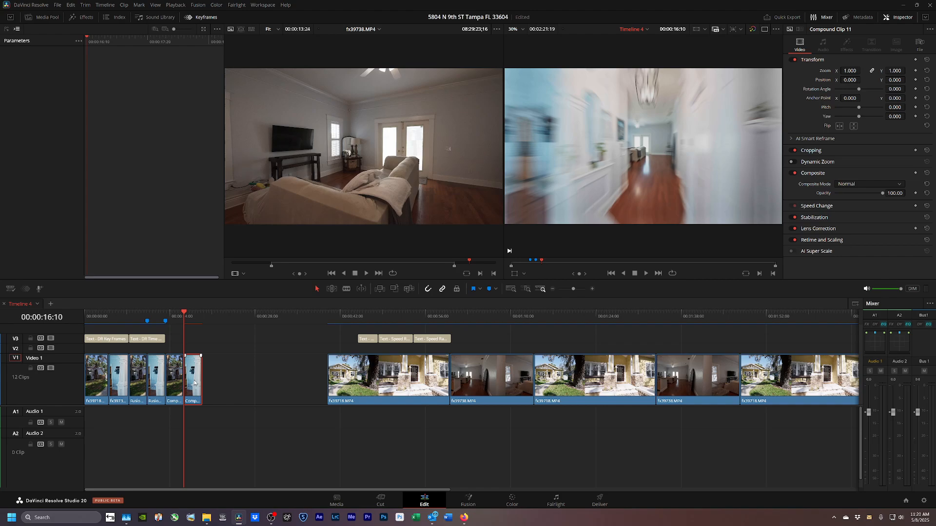
Render Compound Clip 11 in place as a .mov and ripple-trim its end at 00:00:18:21.
{"action": "key", "text": "ctrl+shift+r"}
{"action": "key", "text": "Return"}
{"action": "key", "text": "Return"}
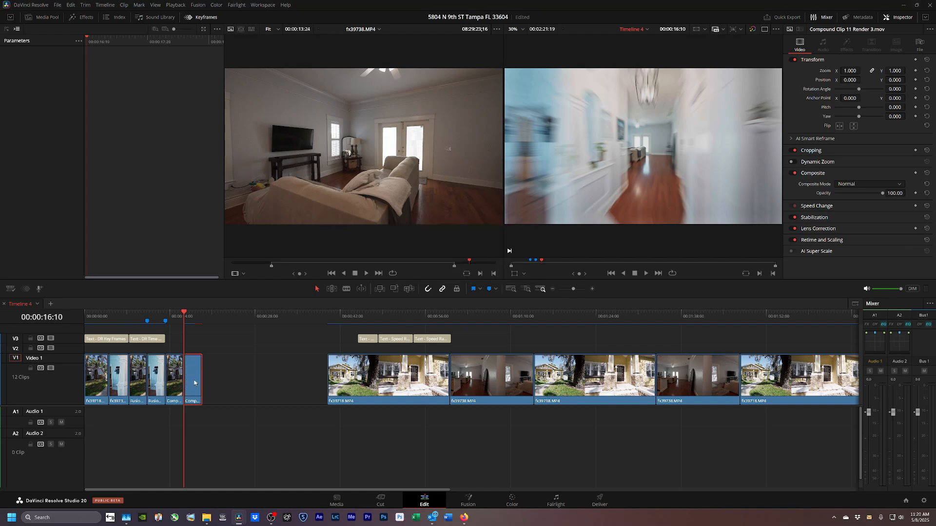
{"action": "key", "text": "Up"}
{"action": "key", "text": "space"}
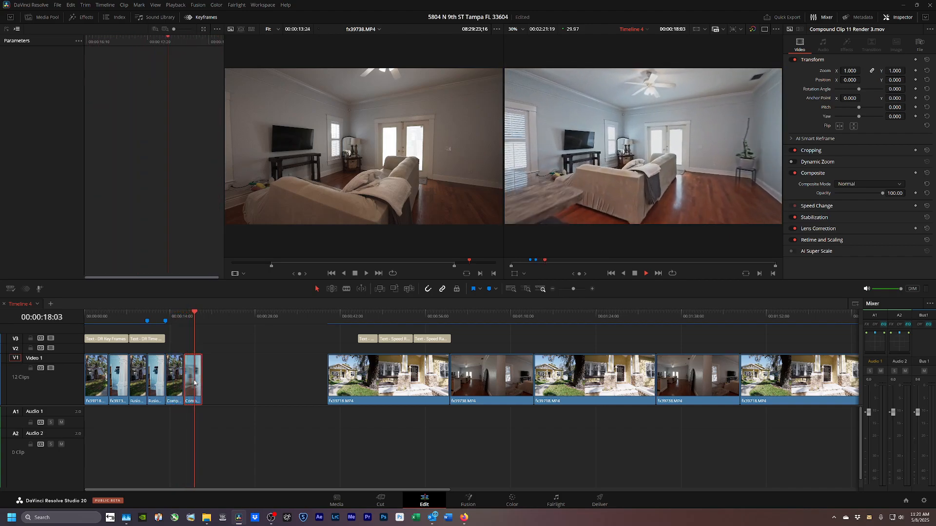
{"action": "key", "text": "space"}
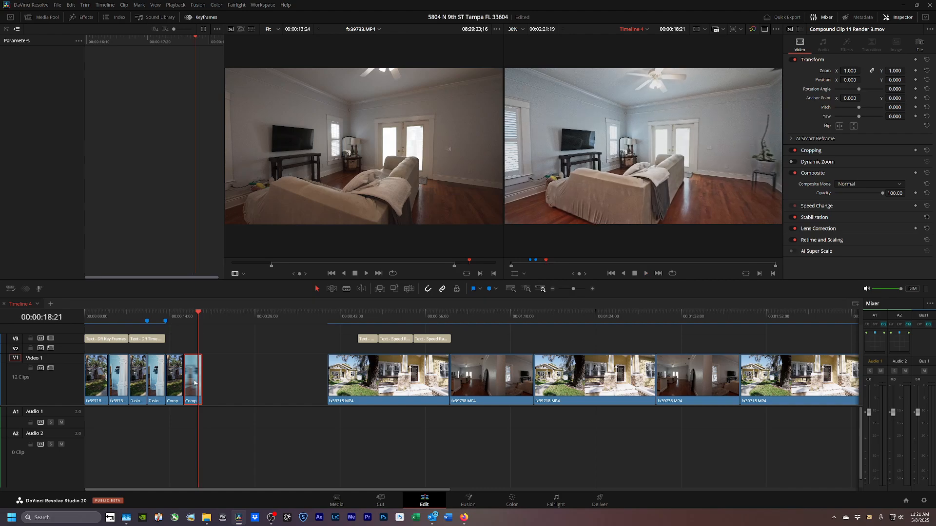
{"action": "key", "text": "shift+bracketright"}
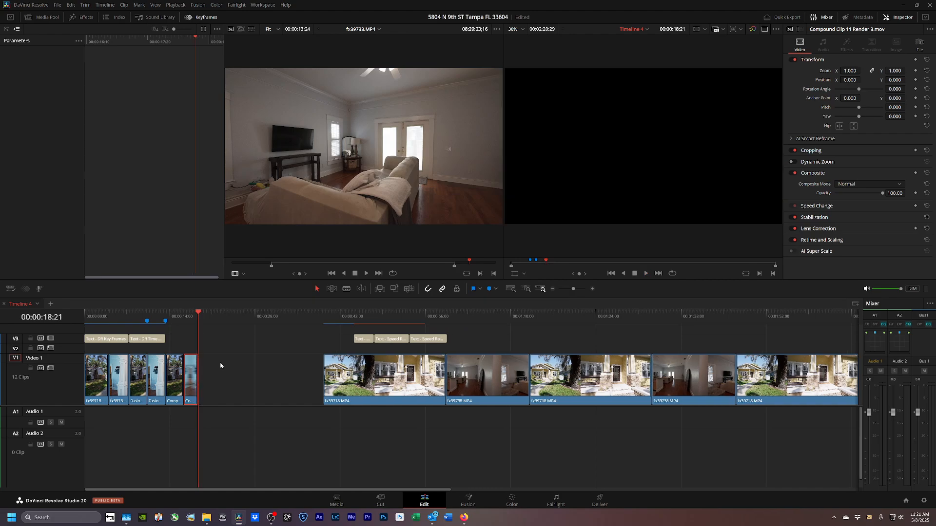
Slide the Speed Ramper title, fx39718.MP4 and fx39738.MP4 left with no gaps, then select fx39718.
{"action": "left_click_drag", "start_coordinate": [364, 340], "coordinate": [198, 337]}
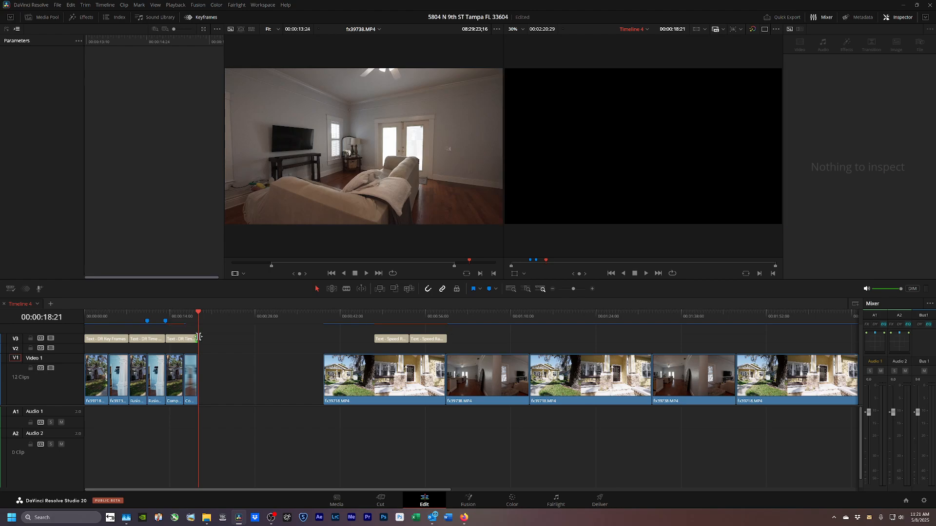
{"action": "left_click_drag", "start_coordinate": [358, 377], "coordinate": [232, 378]}
{"action": "left_click_drag", "start_coordinate": [468, 385], "coordinate": [342, 385]}
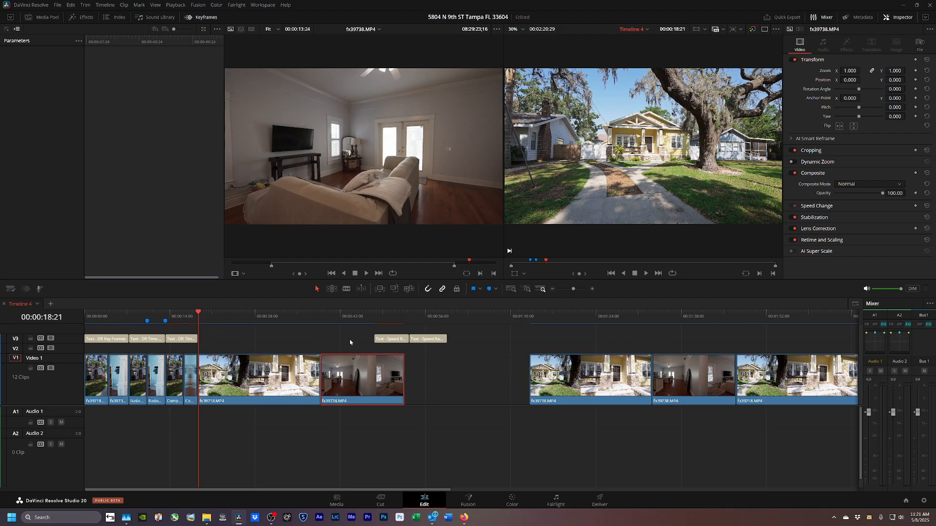
{"action": "left_click_drag", "start_coordinate": [379, 338], "coordinate": [204, 342]}
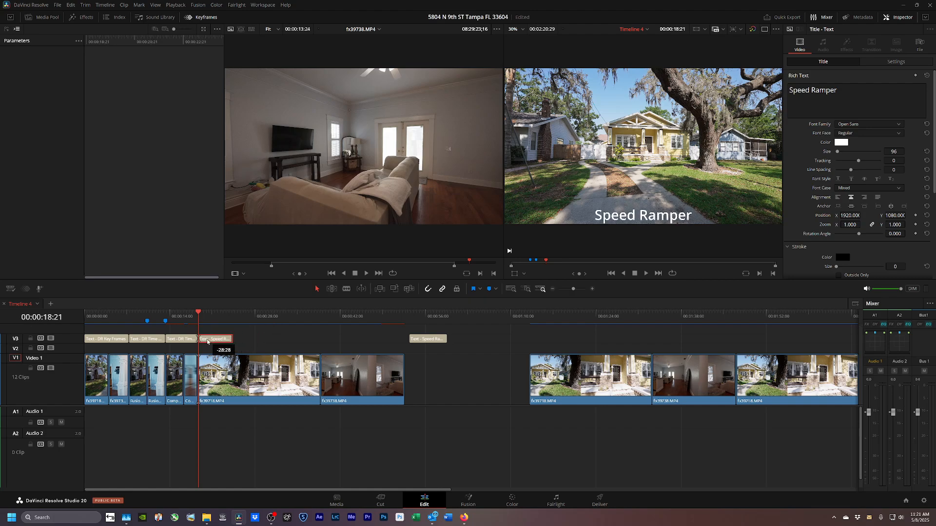
{"action": "left_click", "coordinate": [231, 373]}
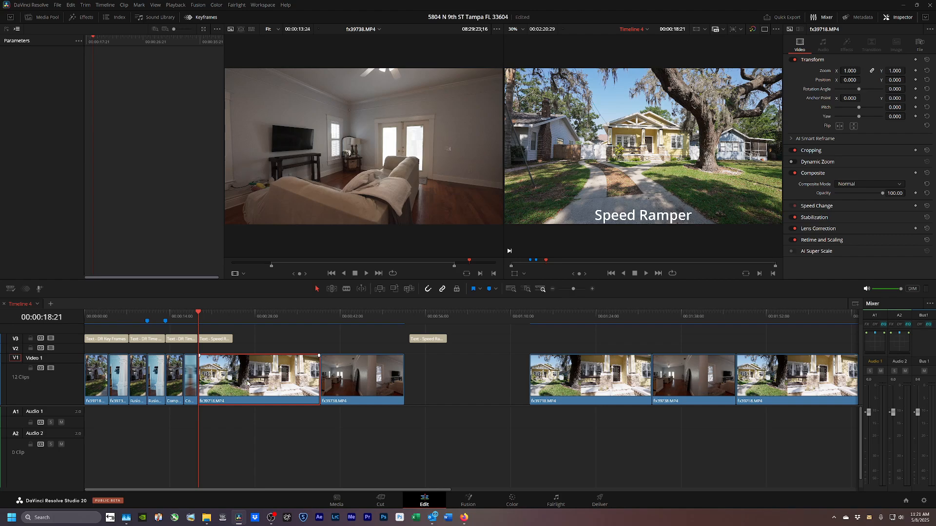
Turn fx39718.MP4 into Compound Clip 12 and view its metadata.
{"action": "key", "text": "alt+c"}
{"action": "key", "text": "Return"}
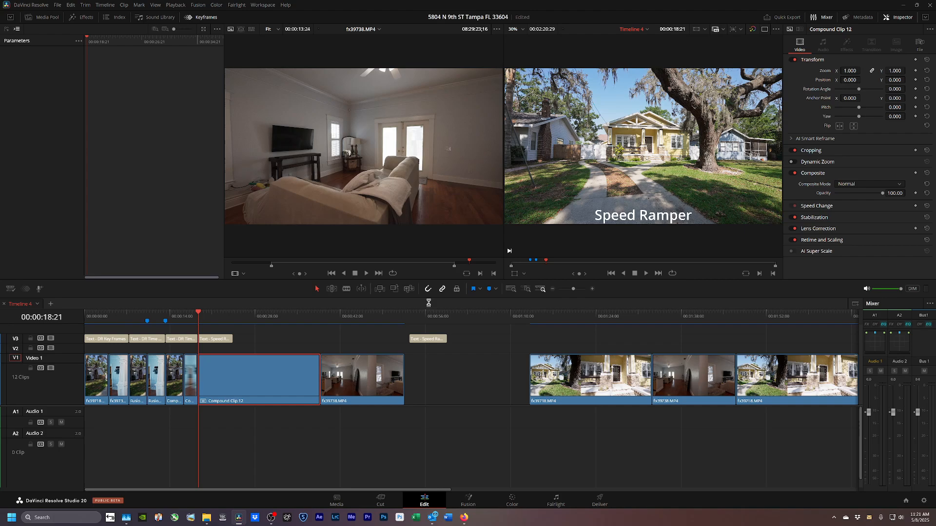
{"action": "left_click", "coordinate": [860, 17]}
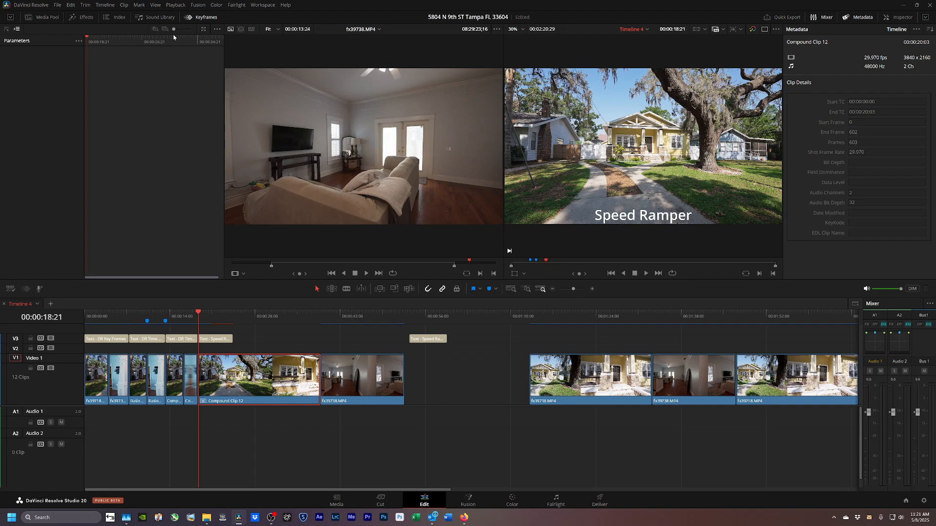
Search the effects library for 'f1' to list the speedRamper F1_ presets.
{"action": "left_click", "coordinate": [84, 18]}
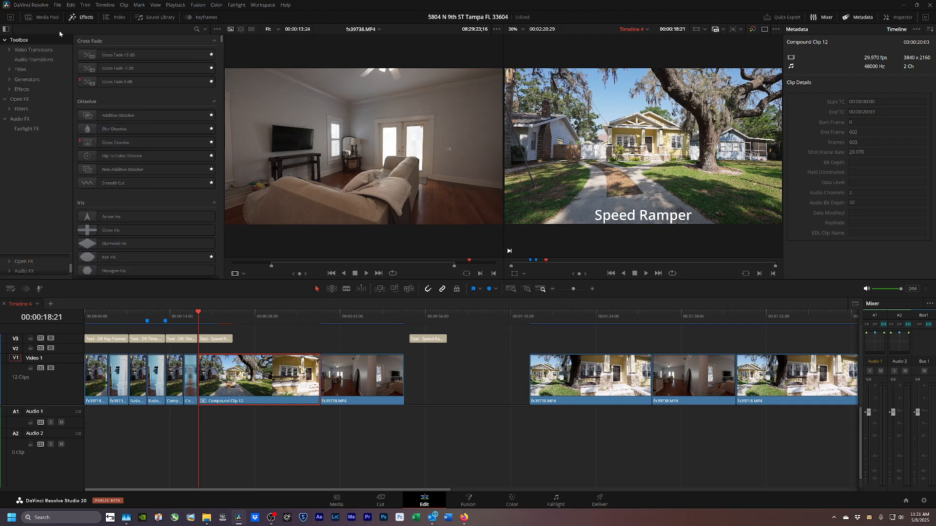
{"action": "left_click", "coordinate": [197, 29]}
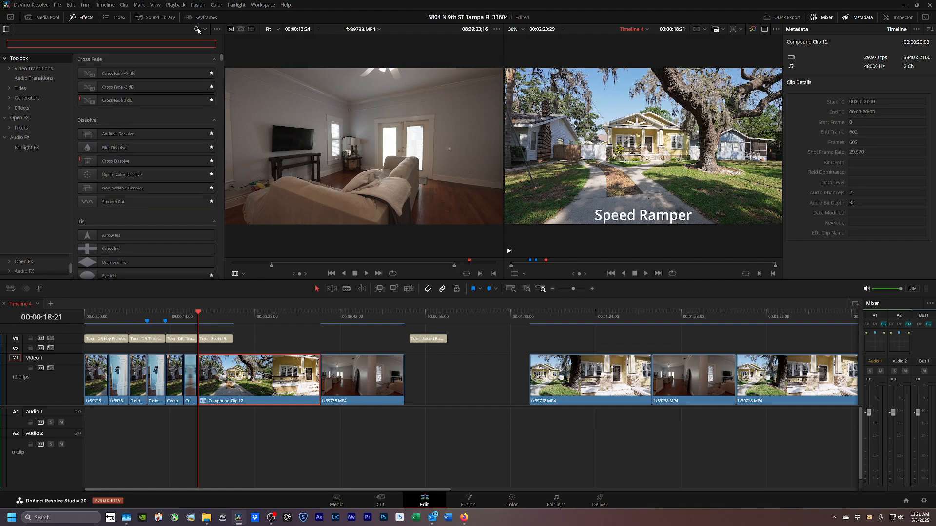
{"action": "type", "text": "f1"}
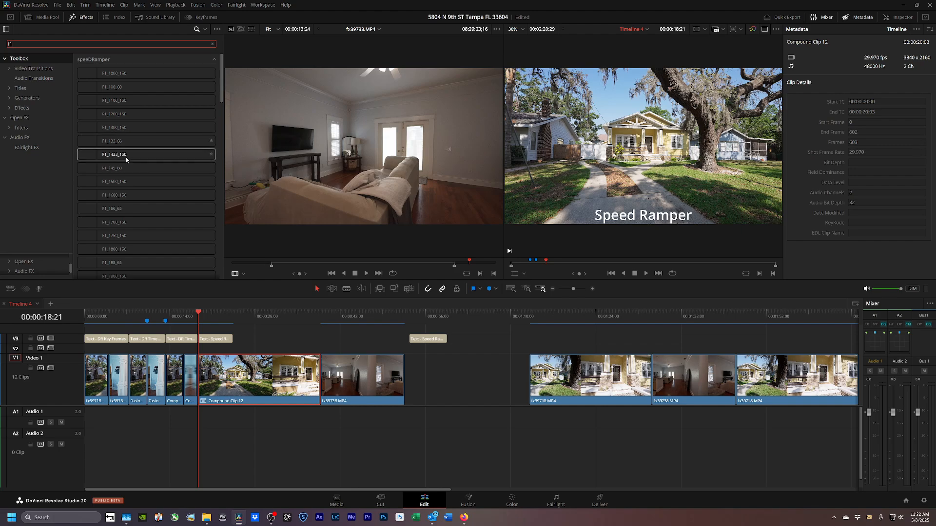
Apply the F1_600_90 speed-ramp preset to Compound Clip 12 and play it back.
{"action": "scroll", "coordinate": [124, 162], "scroll_direction": "down", "scroll_amount": 10}
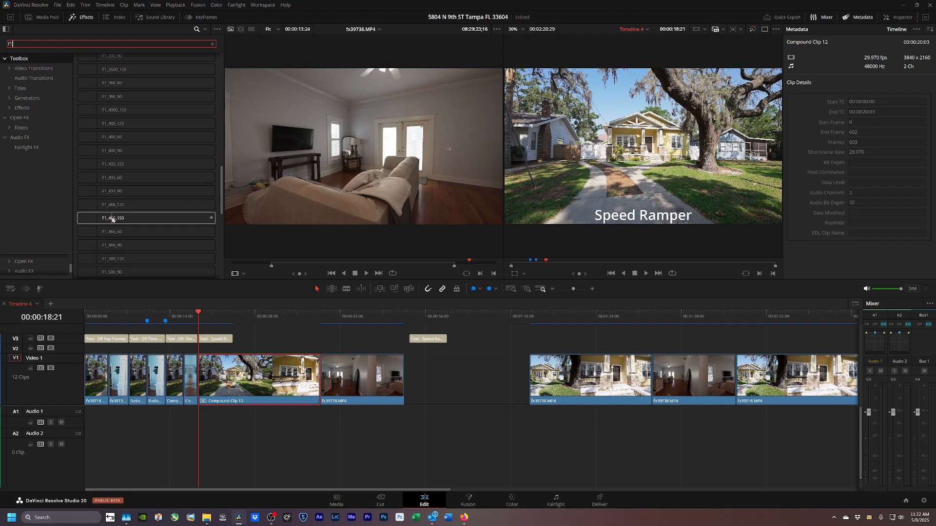
{"action": "scroll", "coordinate": [114, 214], "scroll_direction": "down", "scroll_amount": 3}
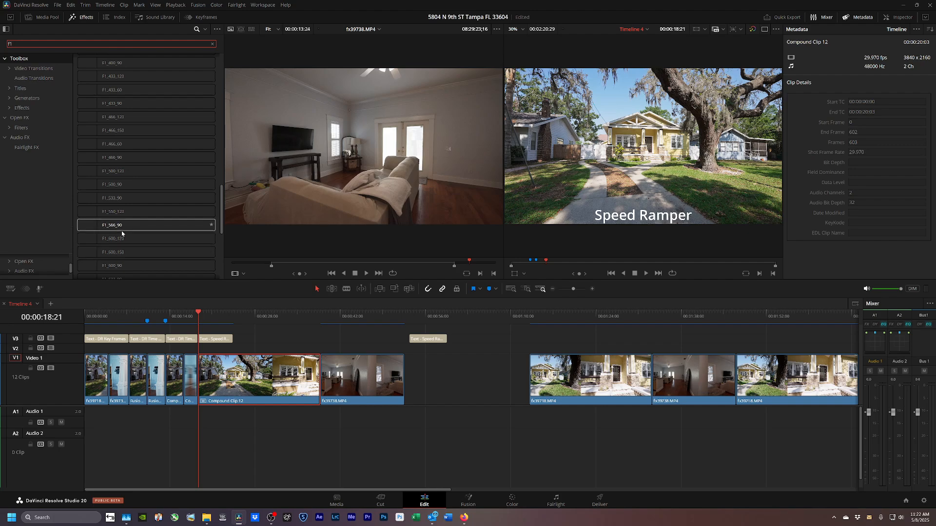
{"action": "scroll", "coordinate": [122, 241], "scroll_direction": "down", "scroll_amount": 1}
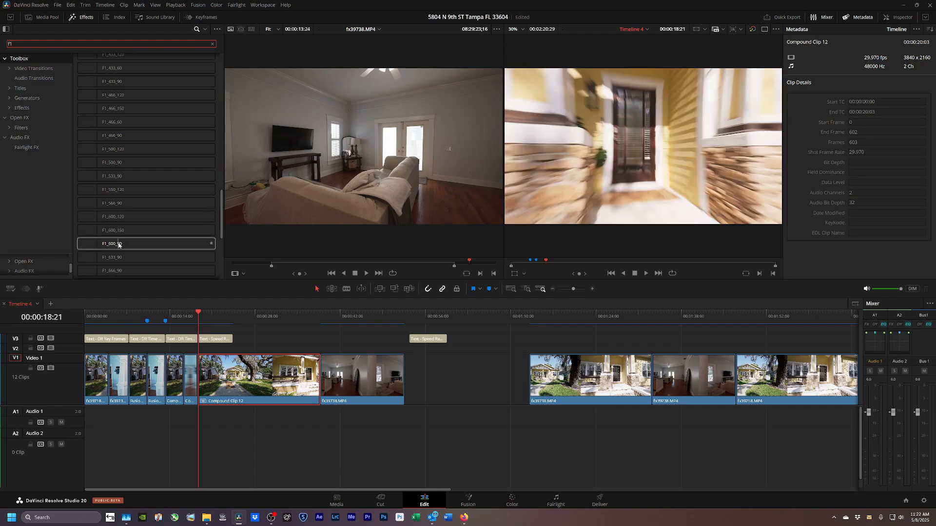
{"action": "left_click", "coordinate": [119, 244]}
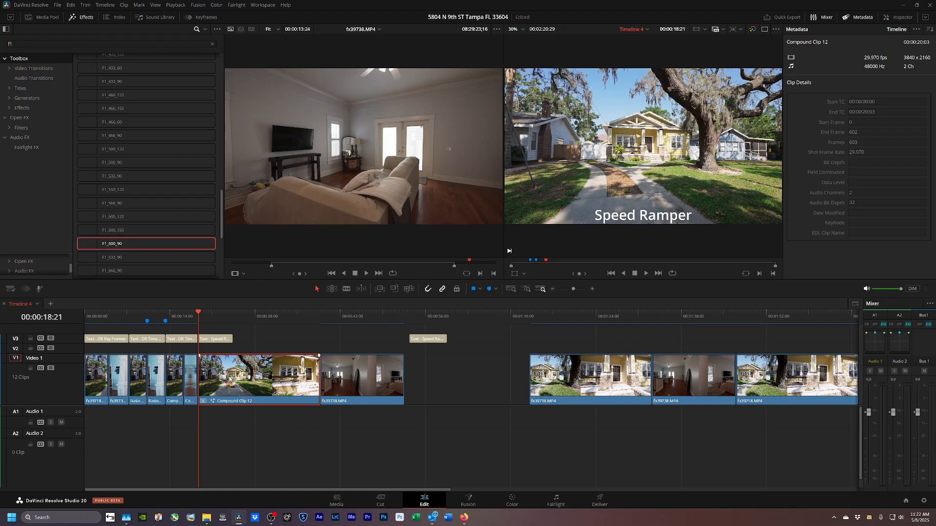
{"action": "key", "text": "space"}
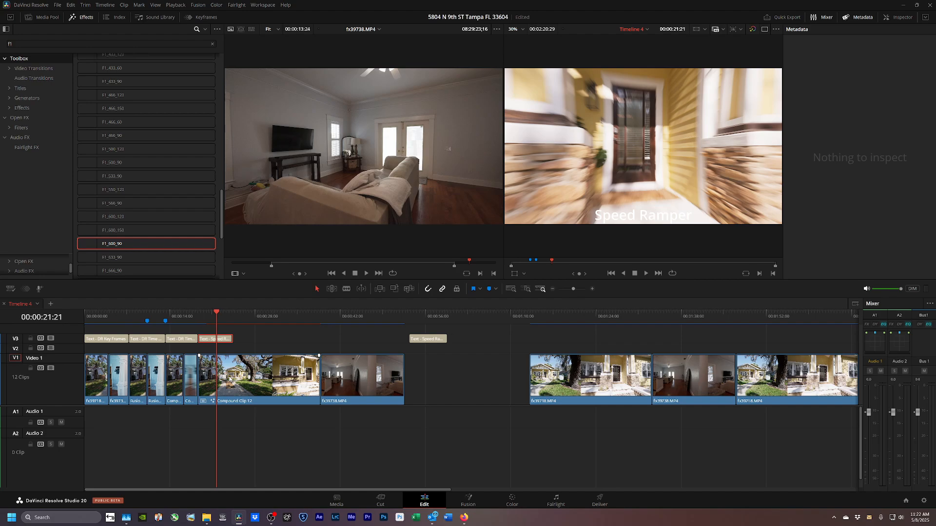
{"action": "key", "text": "Right"}
Split Compound Clip 12 at the playhead with Ctrl+B, delete the tail, and check the edit points.
{"action": "left_click", "coordinate": [246, 376]}
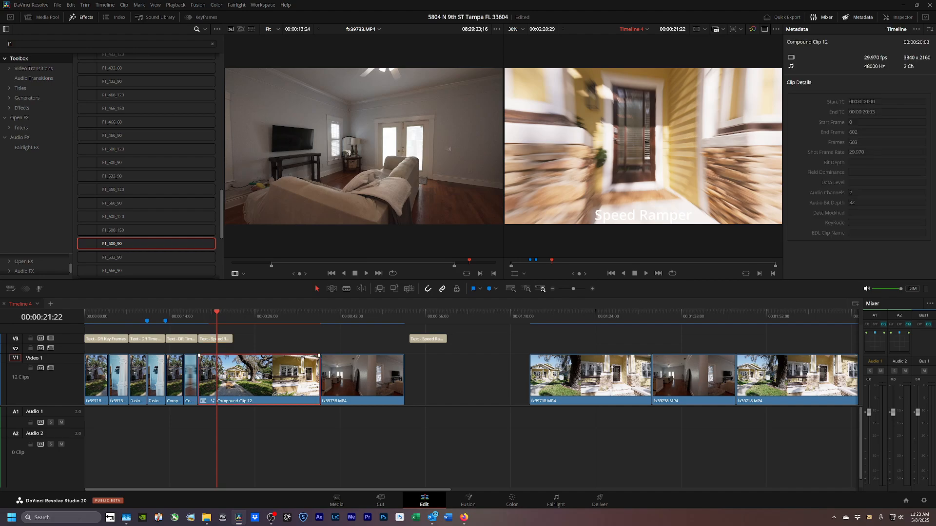
{"action": "key", "text": "ctrl+b"}
{"action": "double_click", "coordinate": [257, 378]}
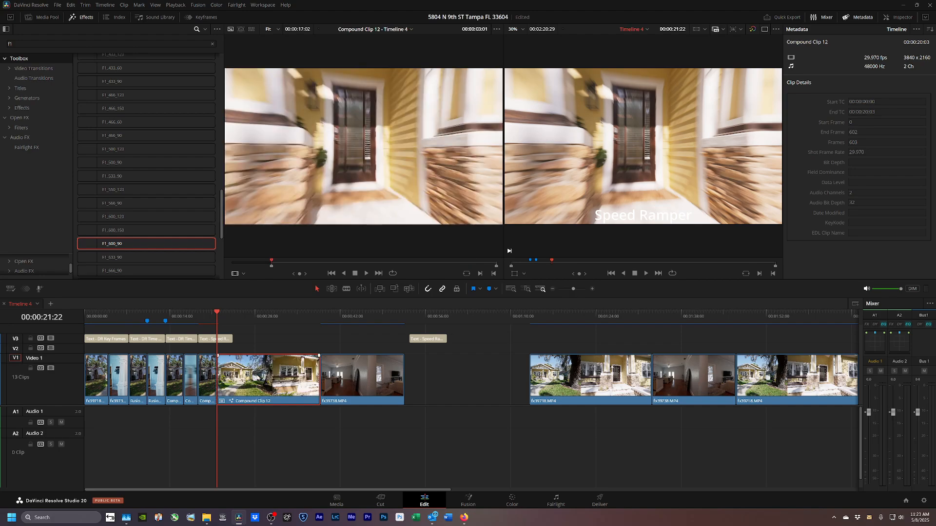
{"action": "key", "text": "Delete"}
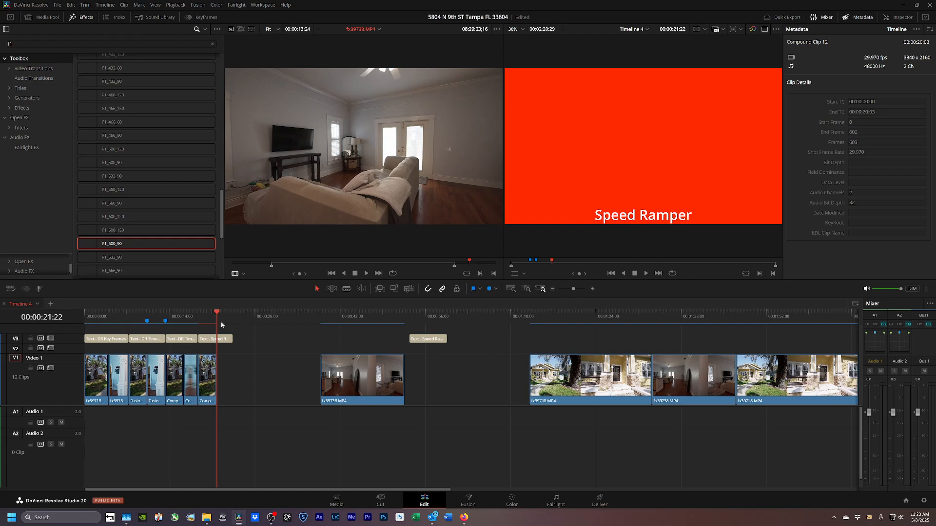
{"action": "left_click_drag", "start_coordinate": [217, 317], "coordinate": [199, 326]}
{"action": "left_click", "coordinate": [227, 383]}
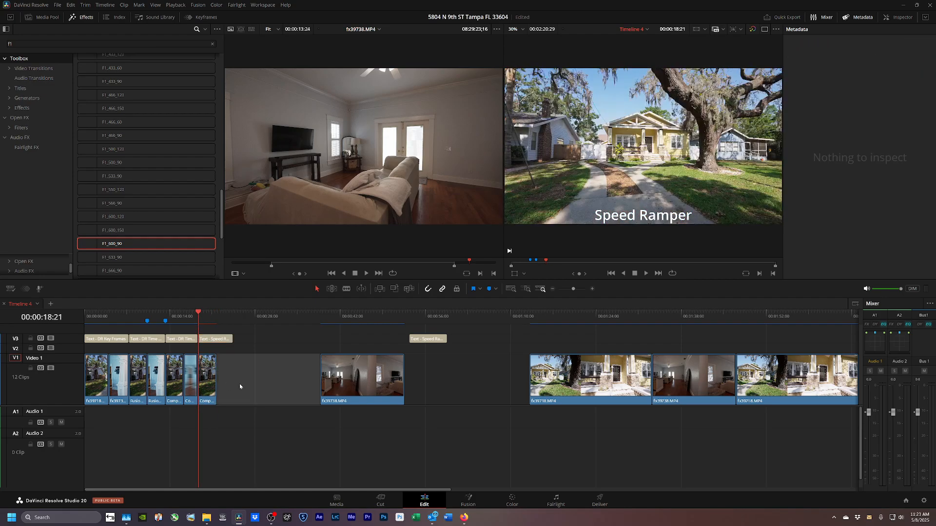
{"action": "key", "text": "Up"}
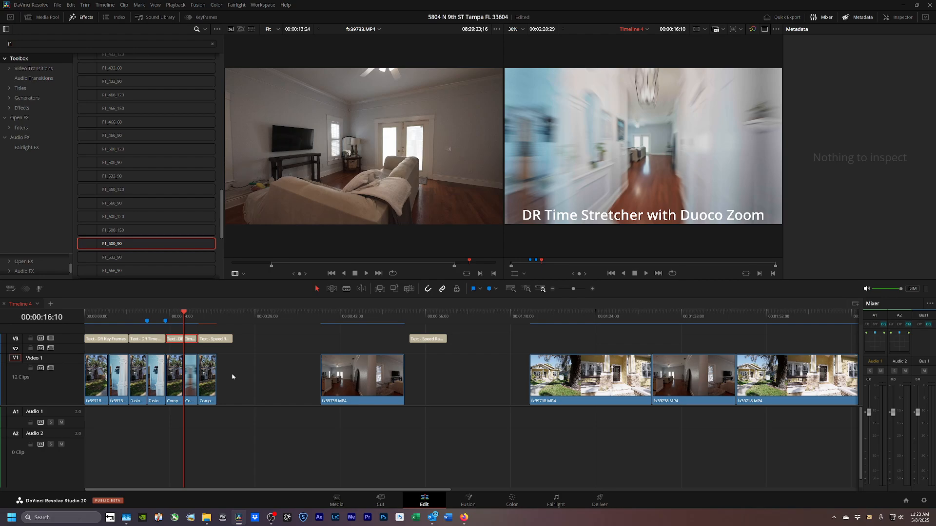
{"action": "key", "text": "Down"}
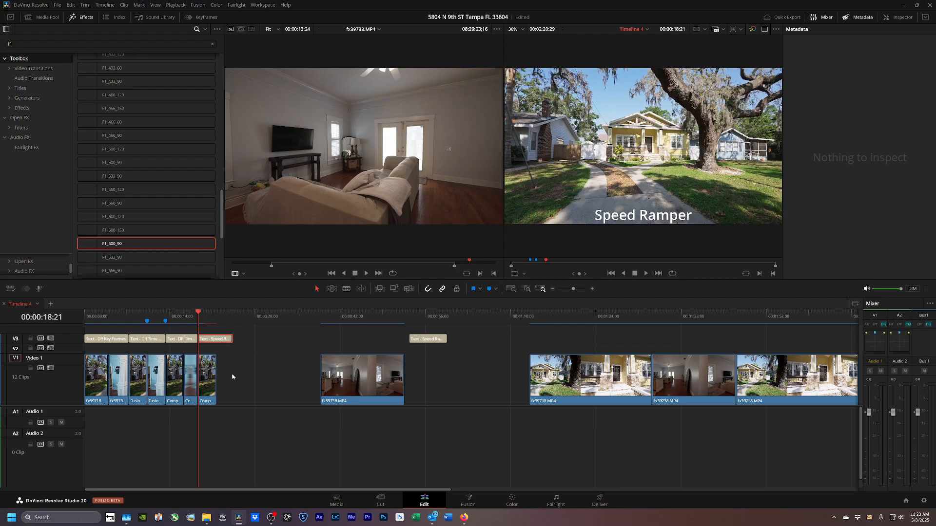
Render the shortened Compound Clip 12 in place as an Apple ProRes 422 file.
{"action": "left_click", "coordinate": [212, 379]}
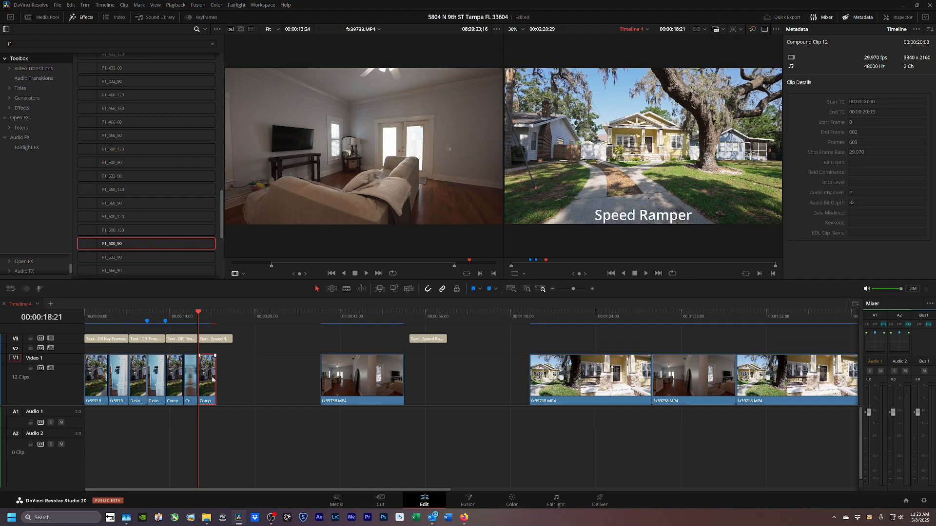
{"action": "key", "text": "ctrl+shift+r"}
{"action": "key", "text": "Return"}
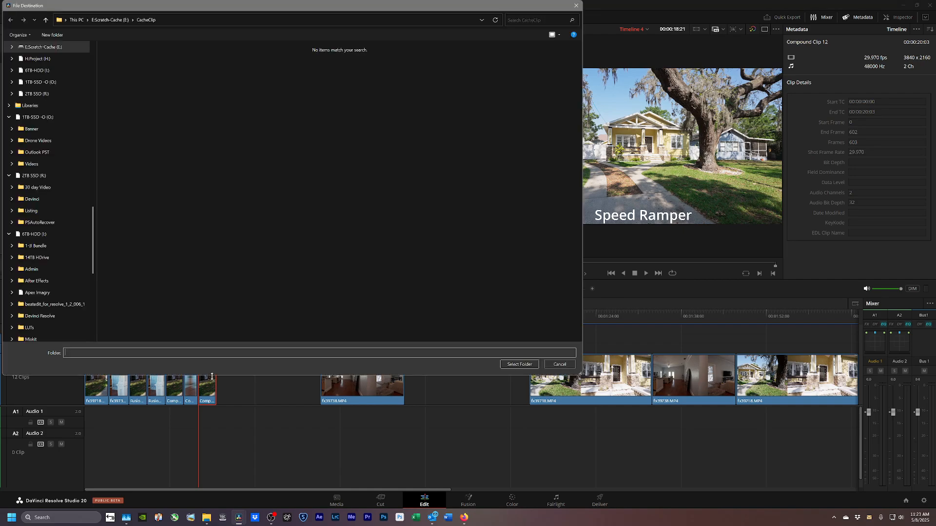
{"action": "key", "text": "Return"}
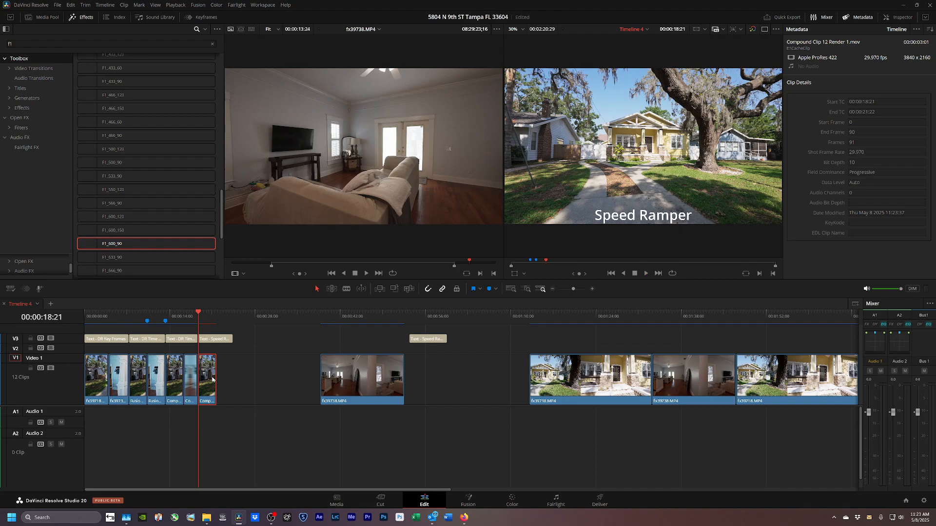
Play back the rendered speed ramp and stop at 00:00:21:22.
{"action": "left_click", "coordinate": [224, 382]}
{"action": "key", "text": "space"}
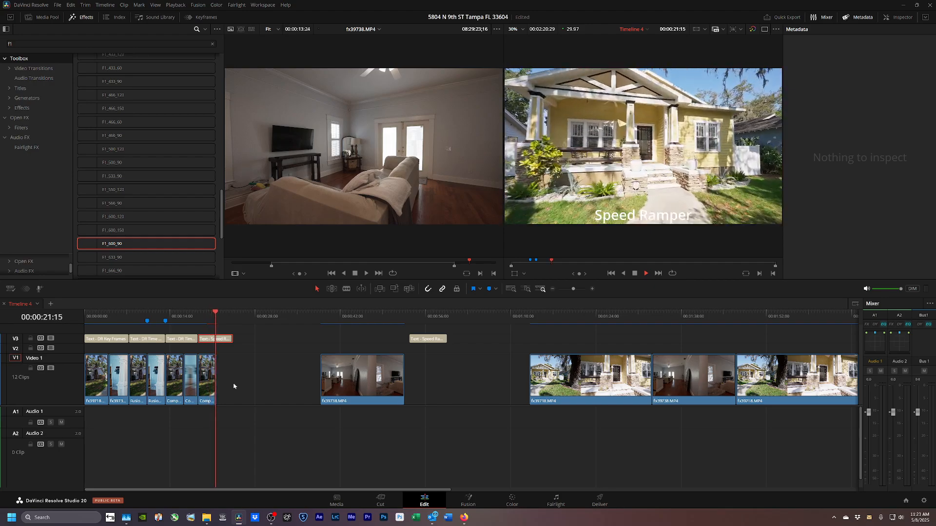
{"action": "key", "text": "space"}
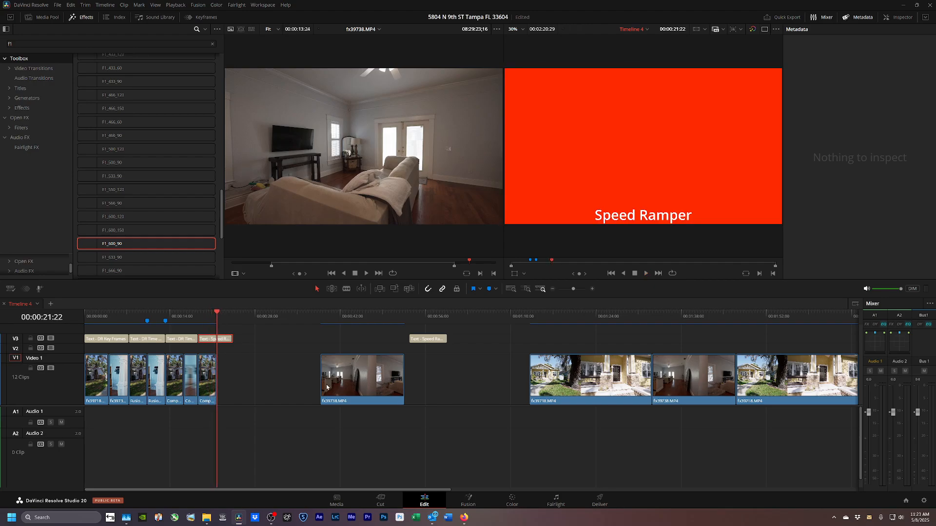
Move fx39738.MP4 right after the earlier clips and make it Compound Clip 13.
{"action": "left_click_drag", "start_coordinate": [337, 389], "coordinate": [248, 394]}
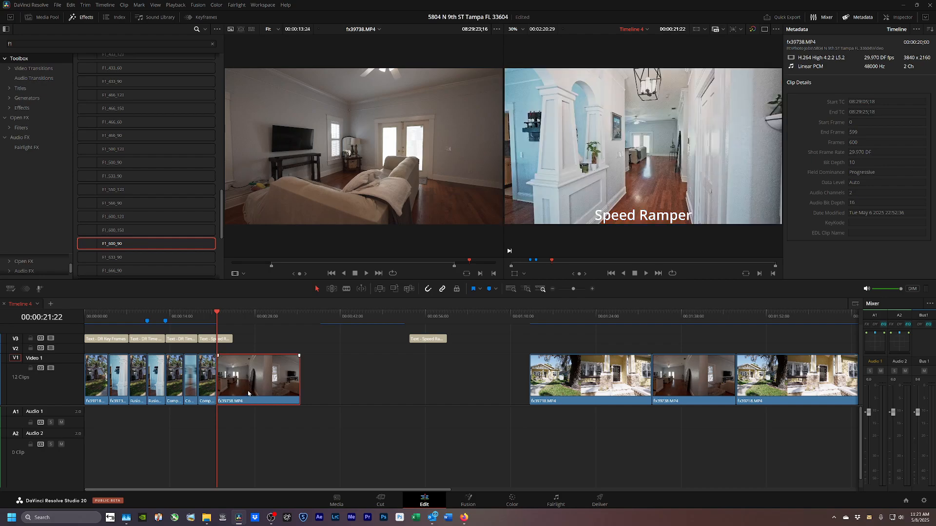
{"action": "key", "text": "alt+c"}
{"action": "key", "text": "Return"}
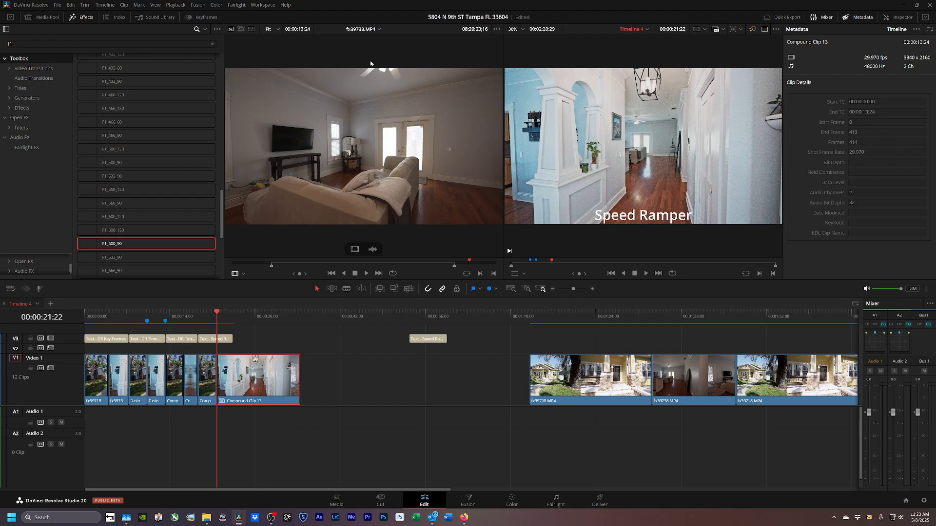
Apply the F2_400_90 zoom preset to Compound Clip 13, save the project, and play it.
{"action": "left_click", "coordinate": [34, 45]}
{"action": "key", "text": "BackSpace"}
{"action": "type", "text": "2"}
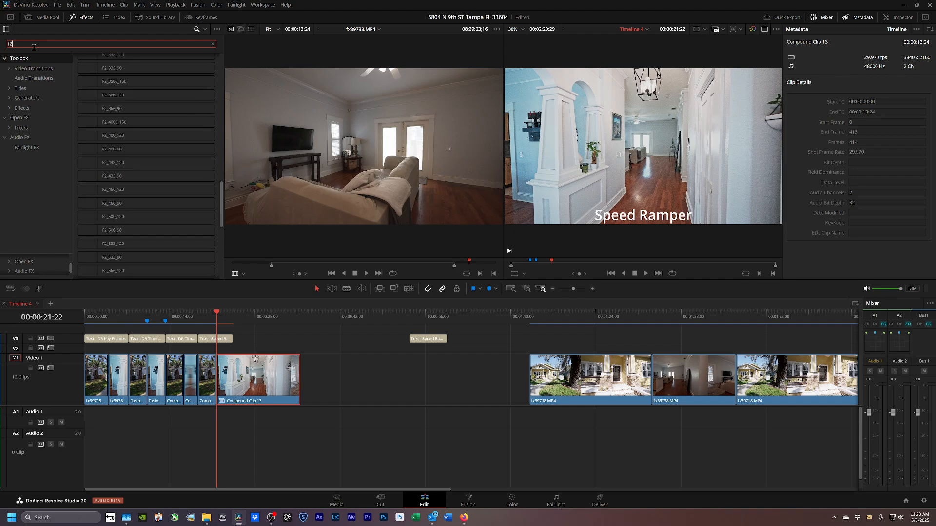
{"action": "left_click", "coordinate": [120, 150]}
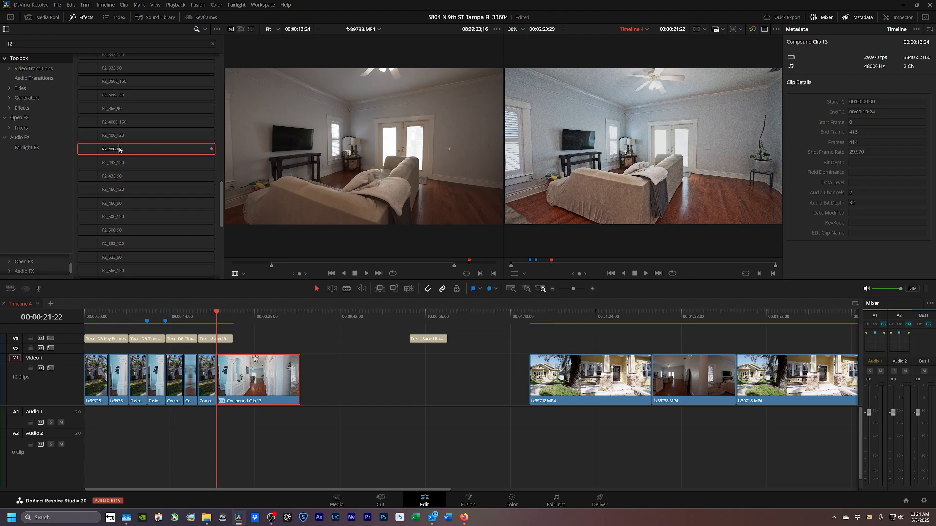
{"action": "double_click", "coordinate": [120, 150]}
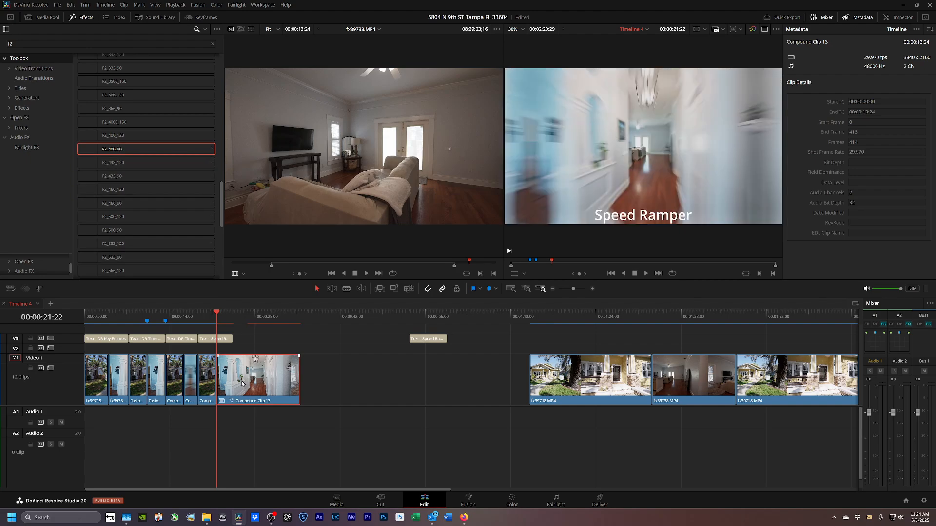
{"action": "key", "text": "ctrl+s"}
{"action": "key", "text": "space"}
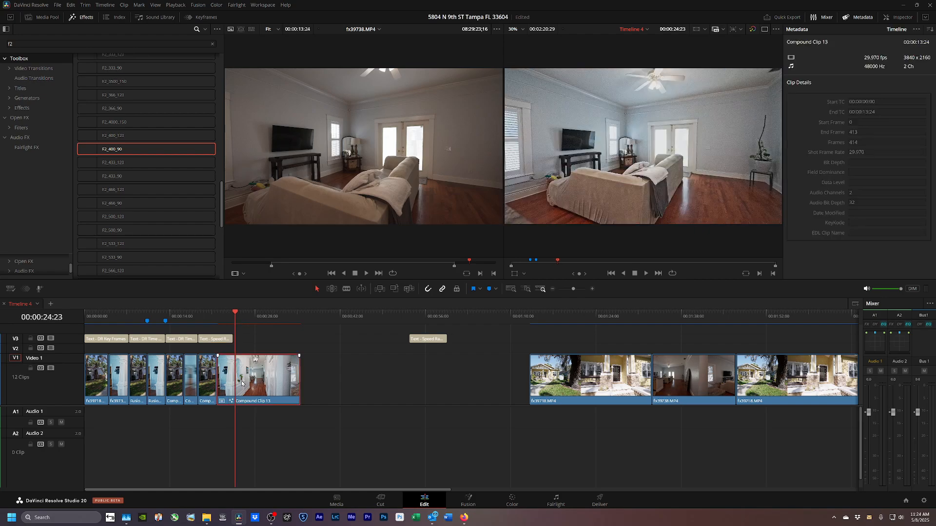
Trim Compound Clip 13's end to 00:00:24:23, extend the Speed Ramper title, and render in place.
{"action": "key", "text": "ctrl+shift+]"}
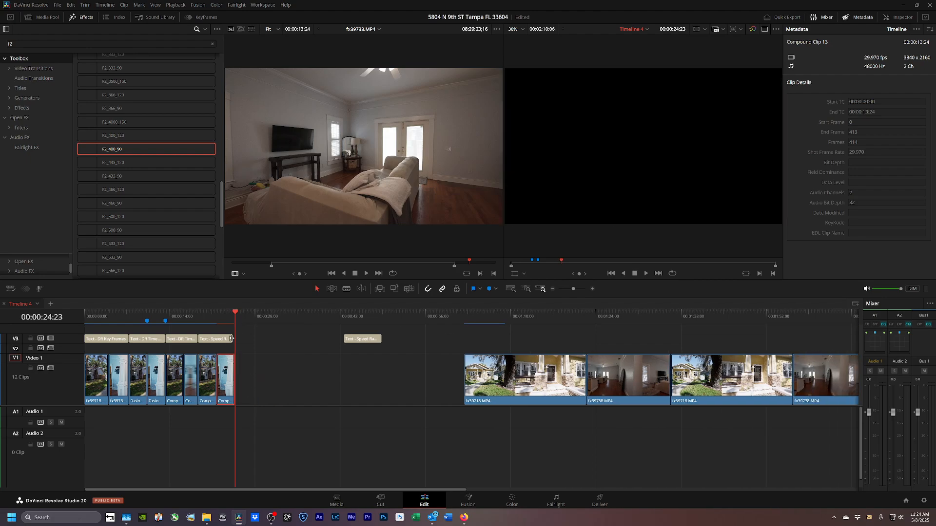
{"action": "left_click_drag", "start_coordinate": [231, 338], "coordinate": [236, 338]}
{"action": "left_click", "coordinate": [229, 379]}
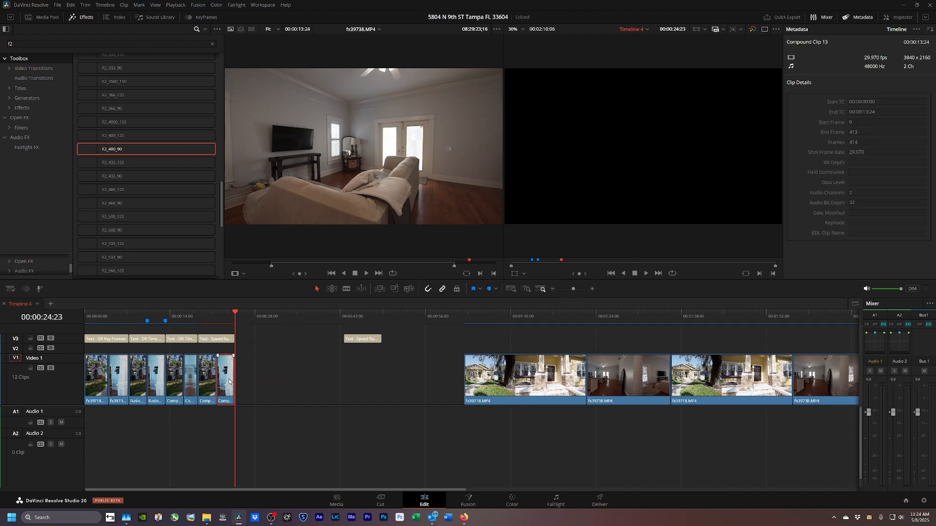
{"action": "key", "text": "ctrl+shift+r"}
Confirm rendering Compound Clip 13 in place and trim the Speed Ramper title to its end.
{"action": "key", "text": "Return"}
{"action": "key", "text": "Return"}
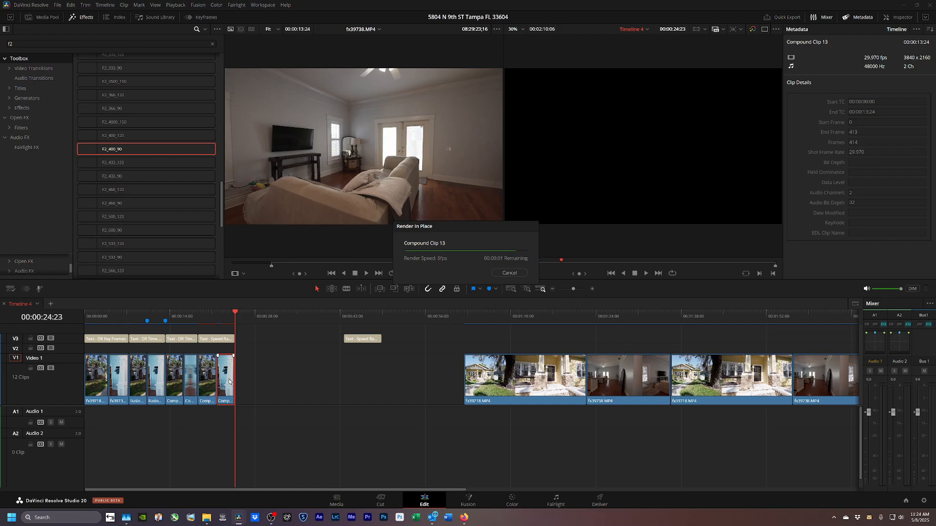
{"action": "key", "text": "Up"}
{"action": "key", "text": "Up"}
{"action": "key", "text": "space"}
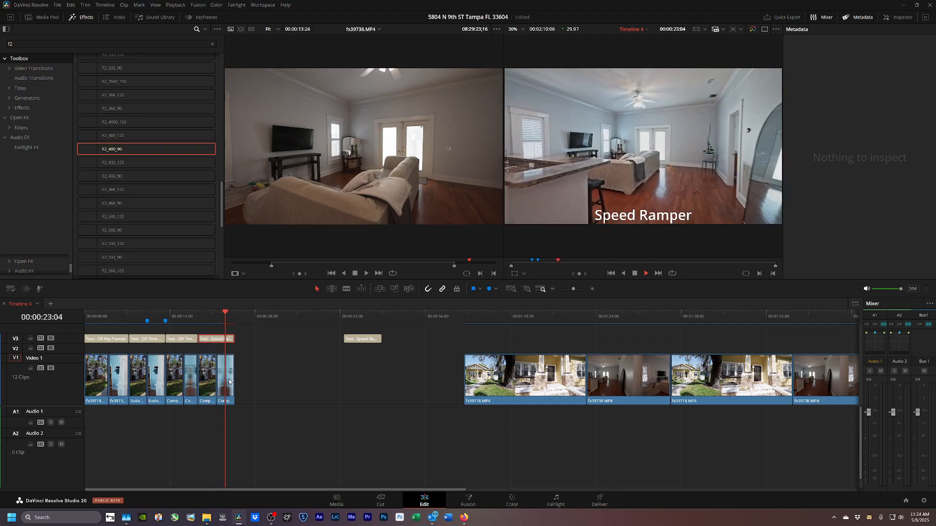
{"action": "key", "text": "space"}
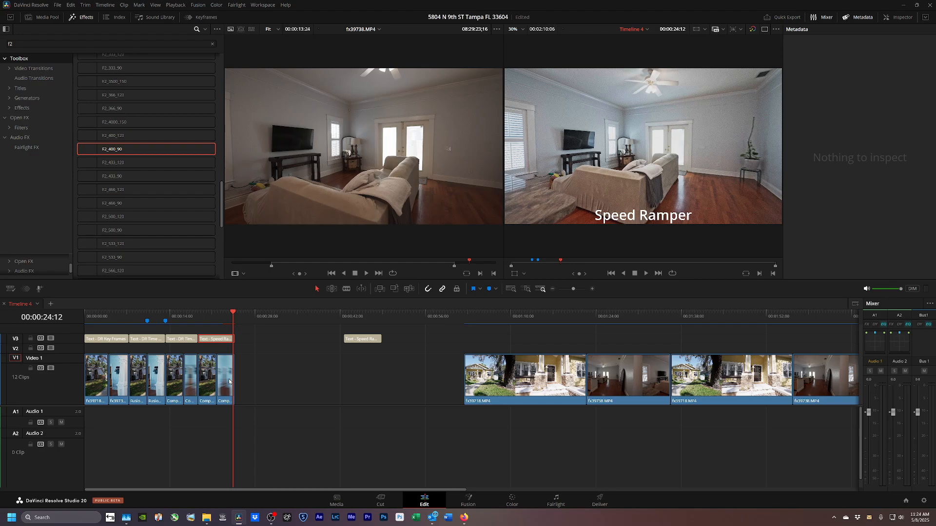
{"action": "key", "text": "ctrl+shift+bracketright"}
Play the timeline from the start and replay the section from 00:00:18:21 to review.
{"action": "key", "text": "Up"}
{"action": "key", "text": "Up"}
{"action": "key", "text": "Up"}
{"action": "key", "text": "Up"}
{"action": "key", "text": "Up"}
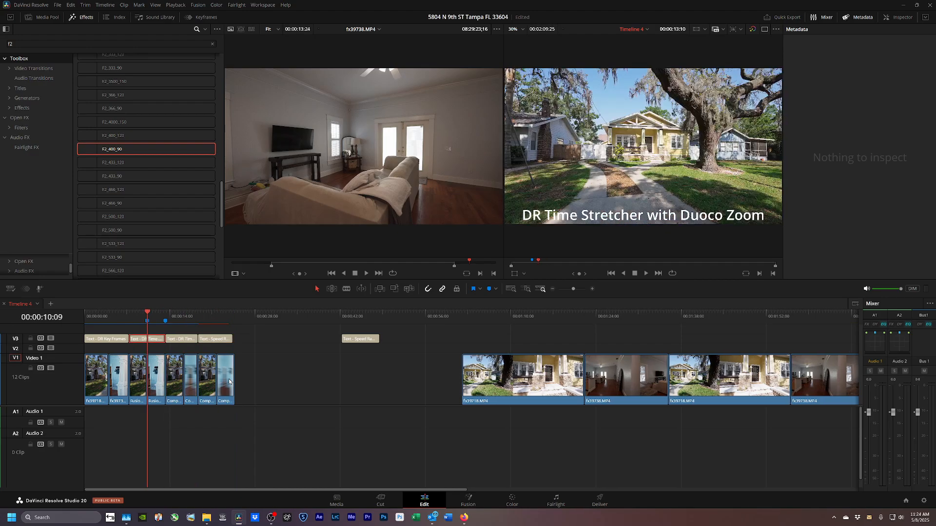
{"action": "key", "text": "Home"}
{"action": "key", "text": "space"}
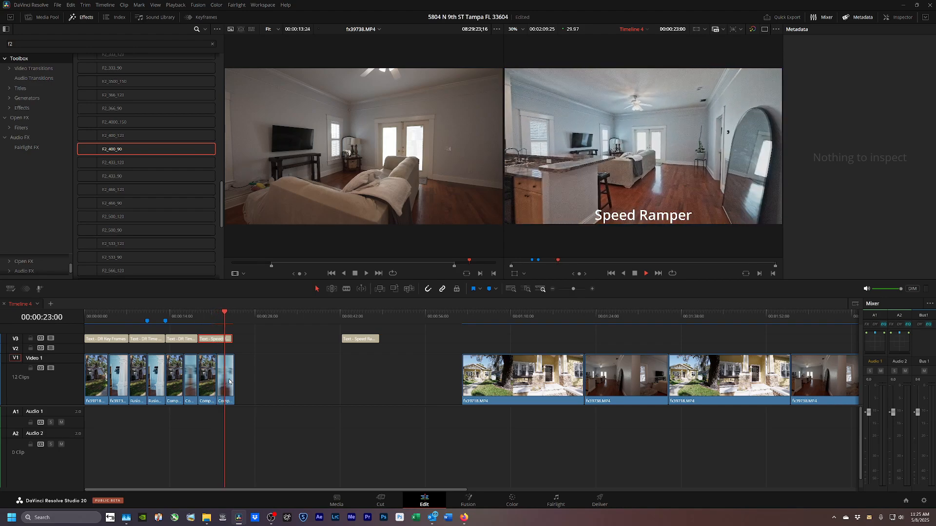
{"action": "left_click", "coordinate": [229, 381]}
{"action": "key", "text": "space"}
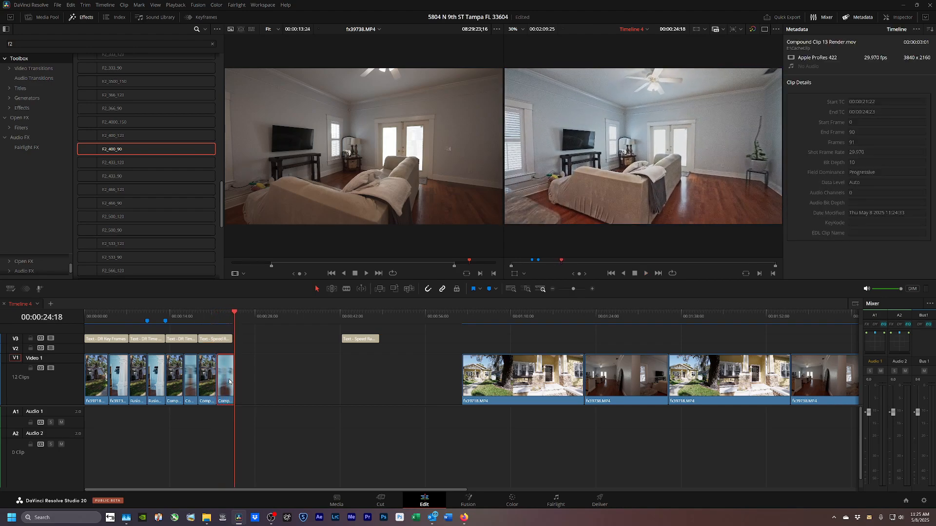
{"action": "key", "text": "Up"}
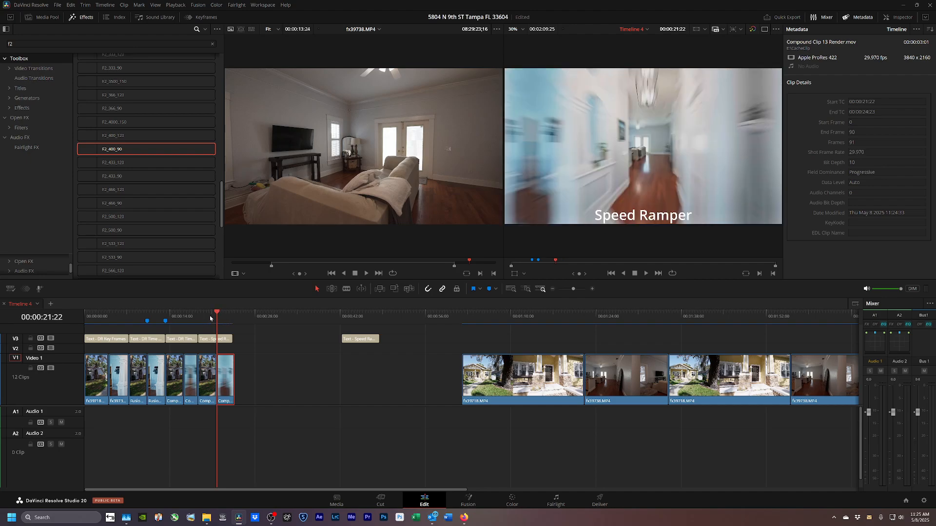
{"action": "left_click_drag", "start_coordinate": [217, 314], "coordinate": [201, 320]}
{"action": "key", "text": "space"}
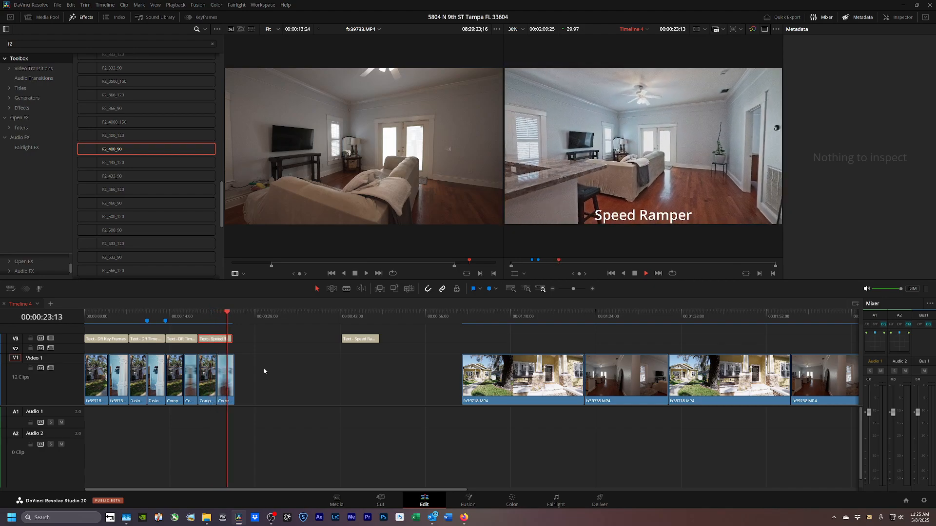
{"action": "key", "text": "space"}
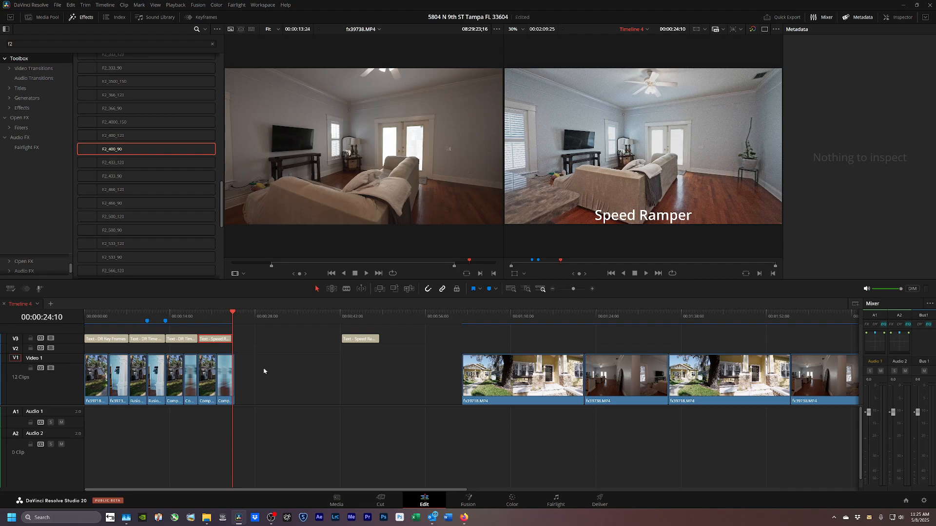
{"action": "key", "text": "Right"}
{"action": "key", "text": "Right"}
Move fx39718.MP4, fx39738 and the Speed Ramp Pro title up behind the rendered clip.
{"action": "left_click_drag", "start_coordinate": [507, 376], "coordinate": [283, 390]}
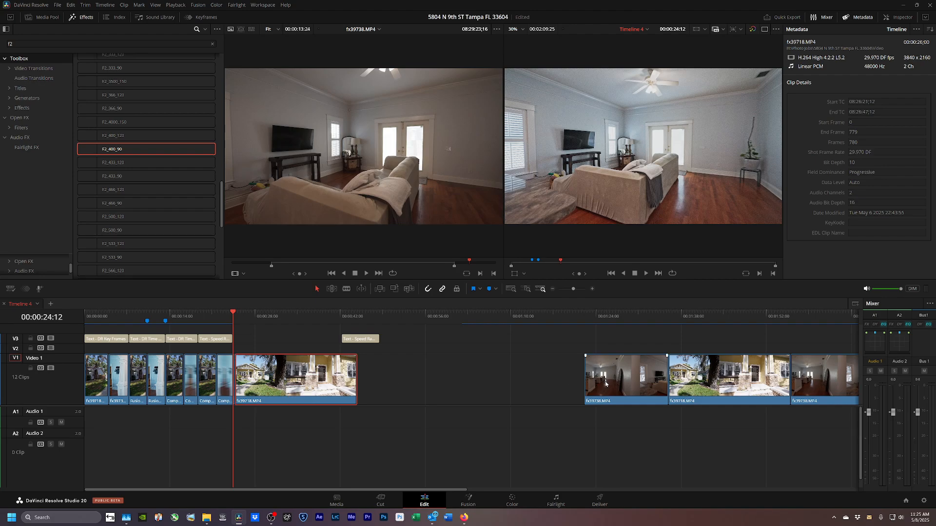
{"action": "left_click_drag", "start_coordinate": [612, 404], "coordinate": [386, 404]}
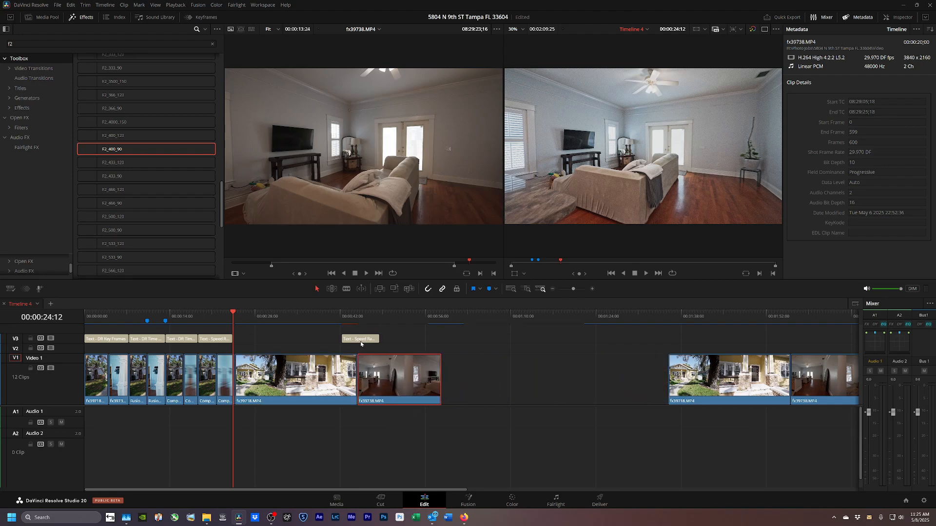
{"action": "left_click_drag", "start_coordinate": [361, 339], "coordinate": [254, 341]}
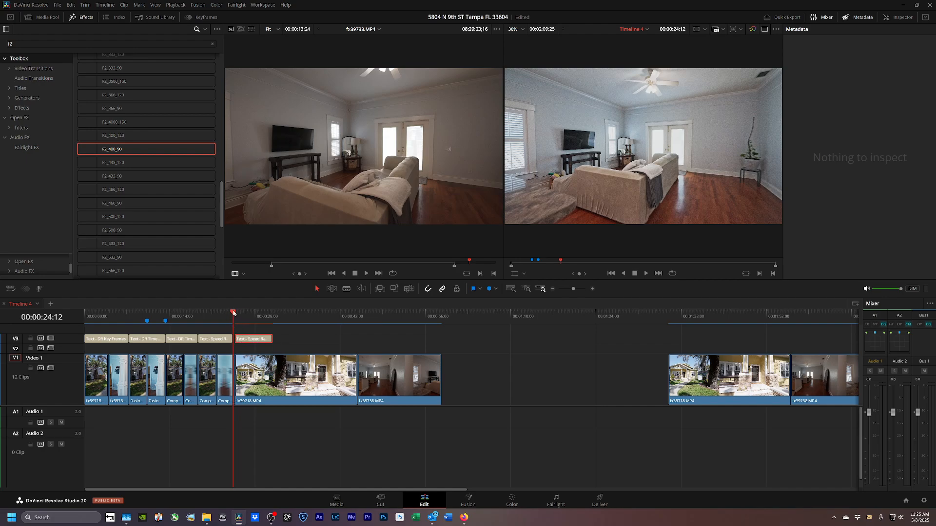
{"action": "left_click_drag", "start_coordinate": [233, 314], "coordinate": [236, 314]}
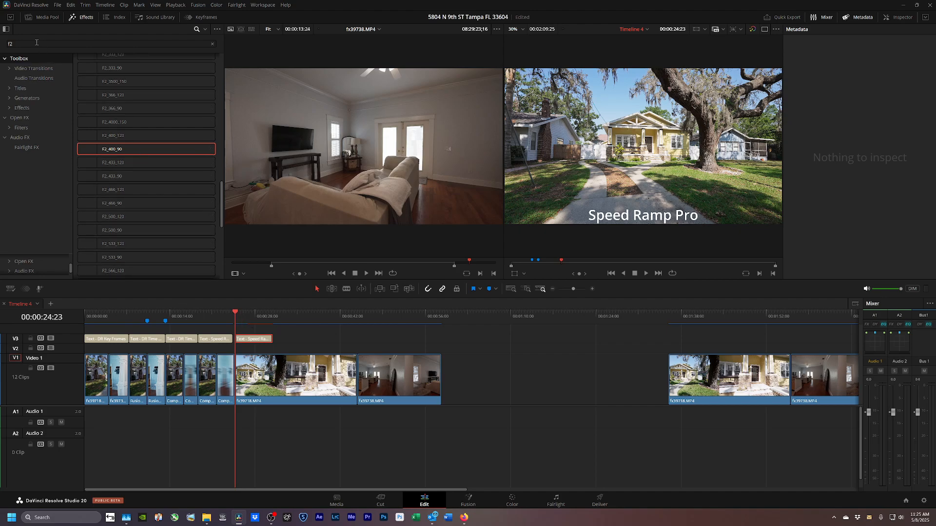
Convert fx39718.MP4 into Fusion Clip 8 and apply Speed Ramp Pro found by searching 'pix'.
{"action": "left_click", "coordinate": [10, 44]}
{"action": "type", "text": "pix"}
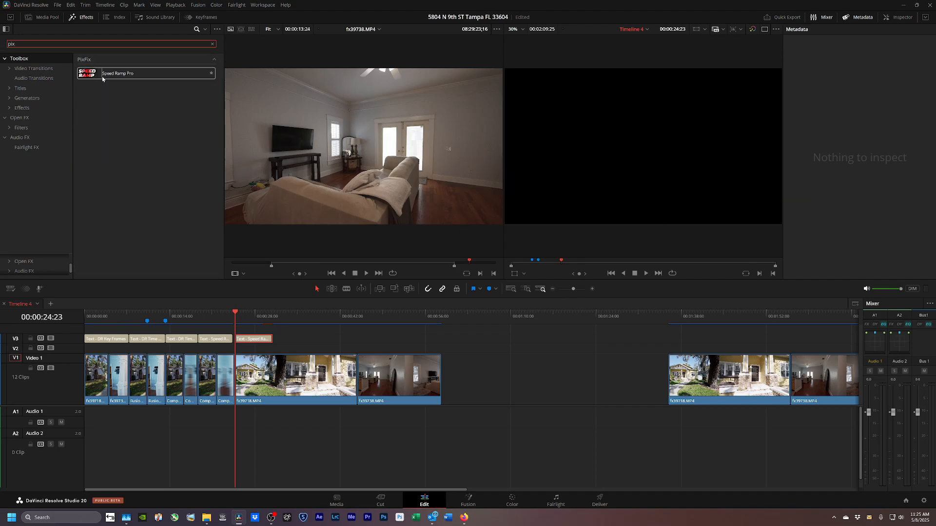
{"action": "left_click", "coordinate": [262, 376]}
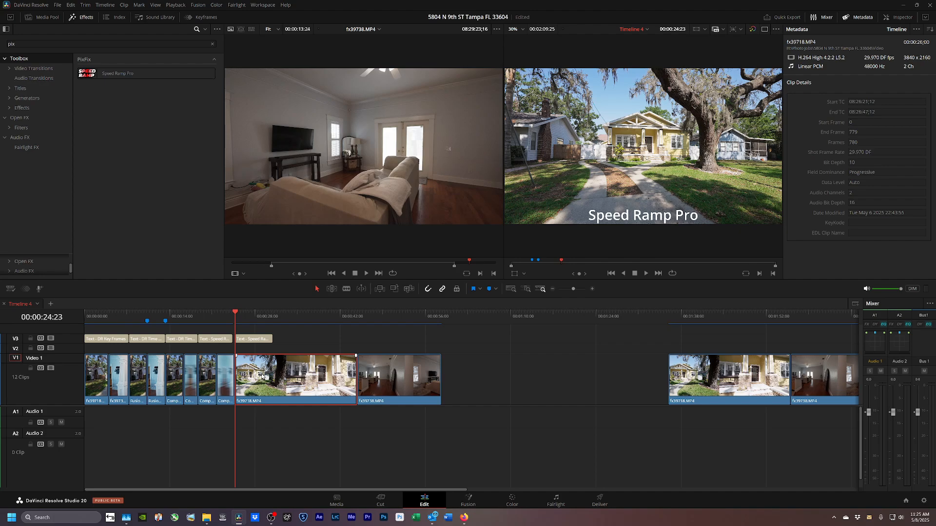
{"action": "left_click", "coordinate": [887, 19]}
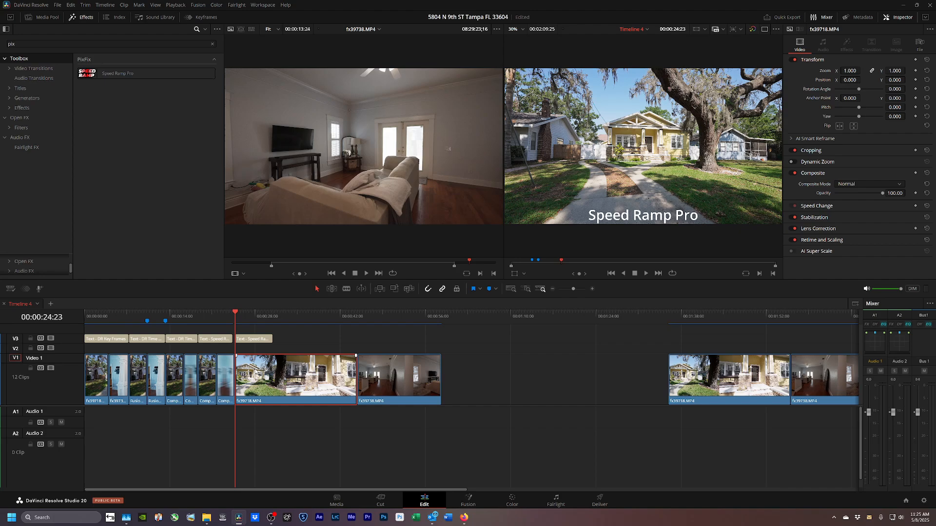
{"action": "key", "text": "ctrl+shift+f"}
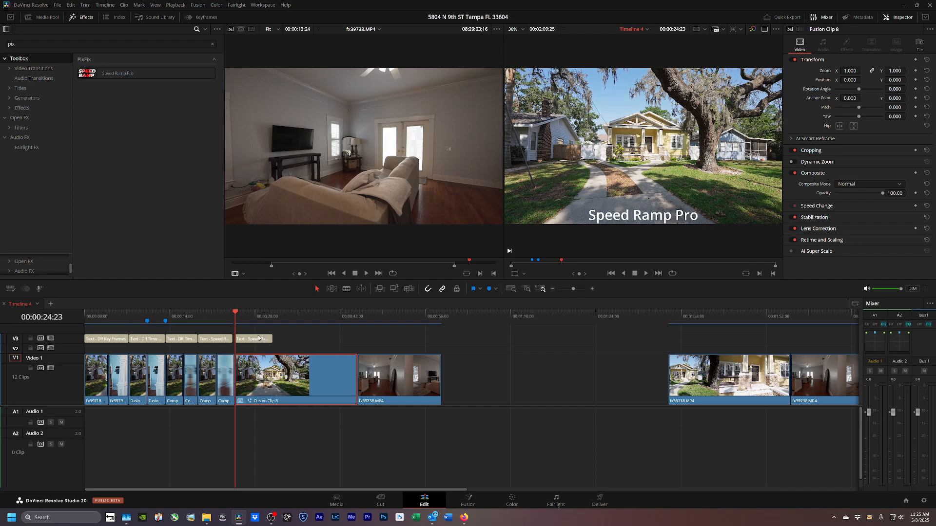
{"action": "left_click_drag", "start_coordinate": [92, 78], "coordinate": [274, 385]}
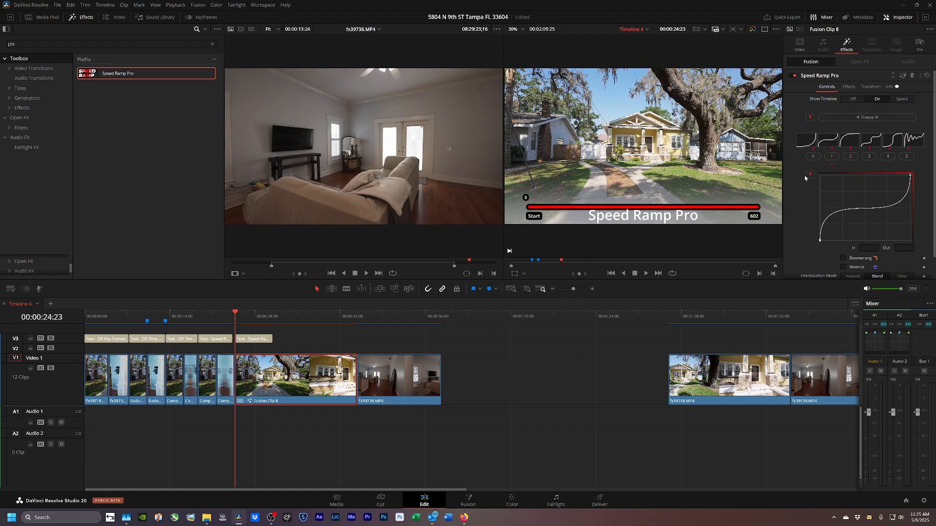
Hide the speed timeline overlay, choose curve preset 0, and ease the ramp's starting handle left.
{"action": "left_click", "coordinate": [851, 100]}
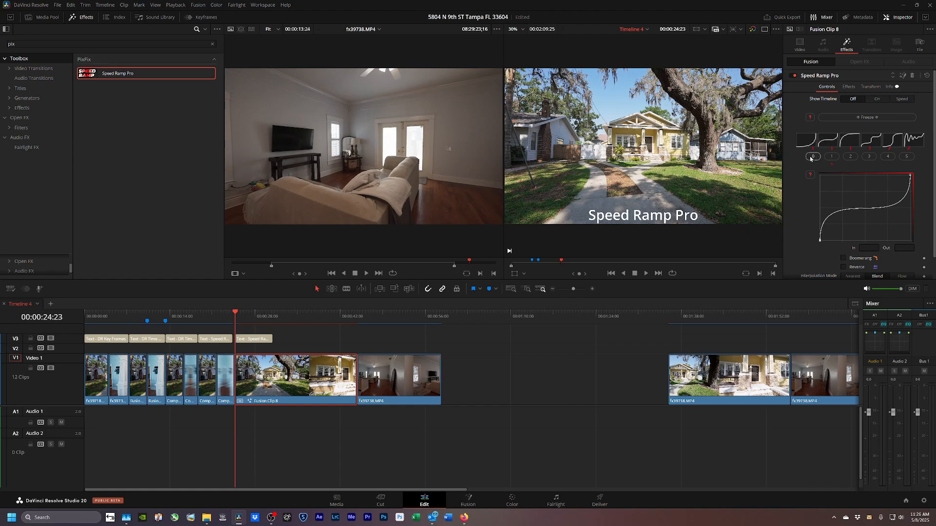
{"action": "left_click", "coordinate": [813, 156]}
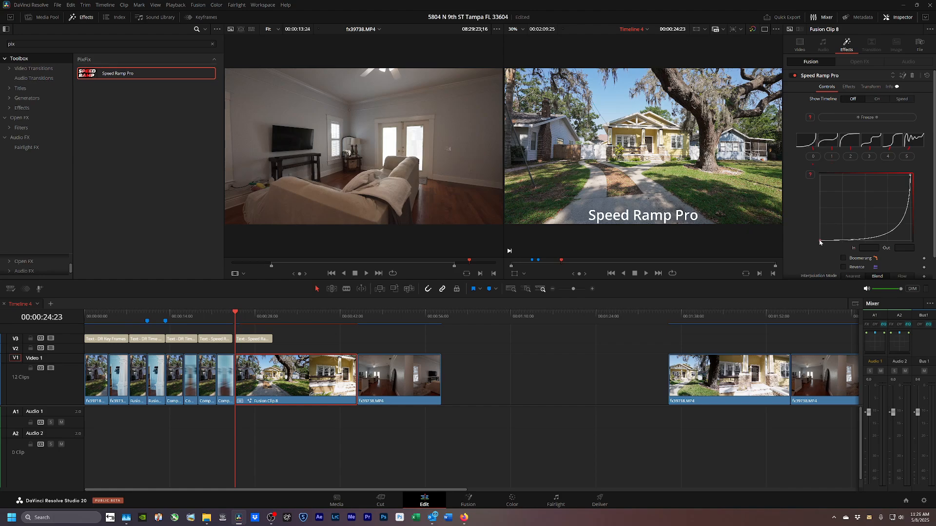
{"action": "left_click", "coordinate": [820, 240]}
{"action": "left_click", "coordinate": [888, 238]}
{"action": "left_click", "coordinate": [820, 241]}
{"action": "left_click_drag", "start_coordinate": [888, 241], "coordinate": [840, 240]}
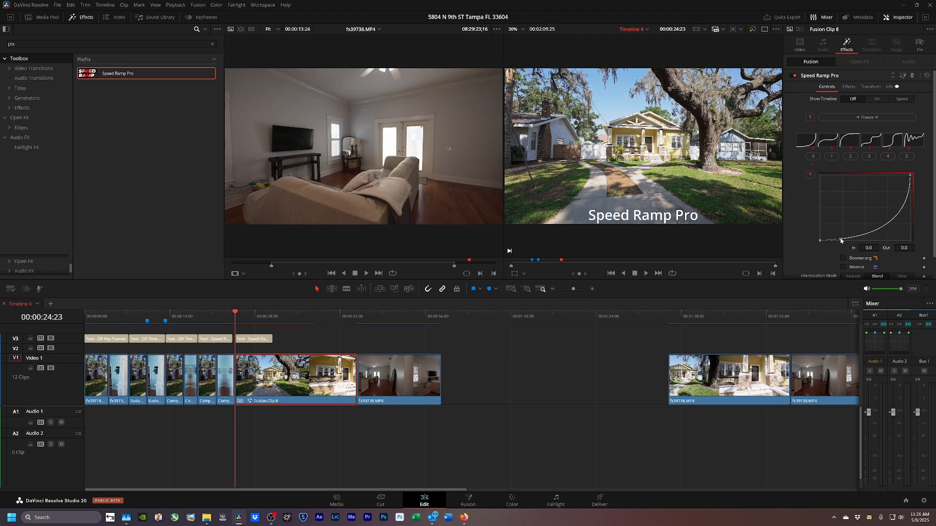
{"action": "left_click", "coordinate": [909, 175]}
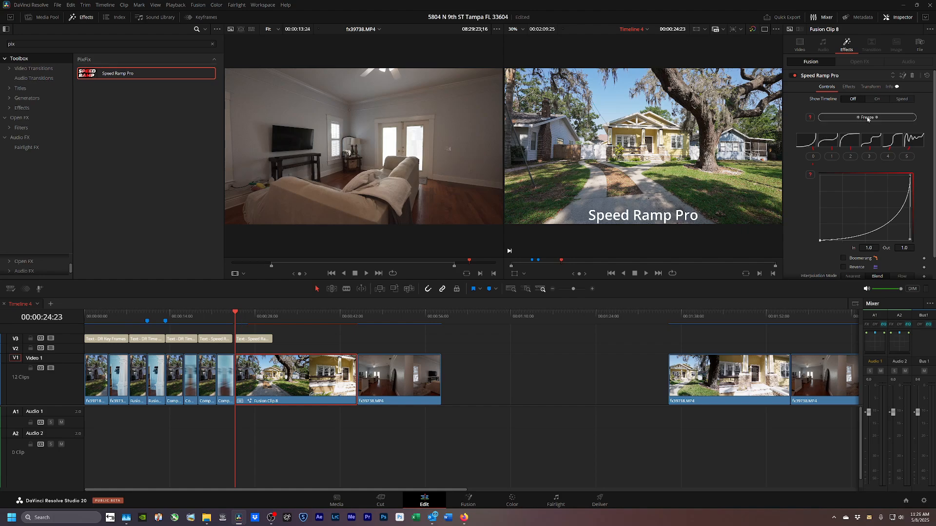
Freeze Fusion Clip 8's Speed Ramp Pro ramp at length 602 and move fx39738.MP4 further right.
{"action": "left_click", "coordinate": [310, 341]}
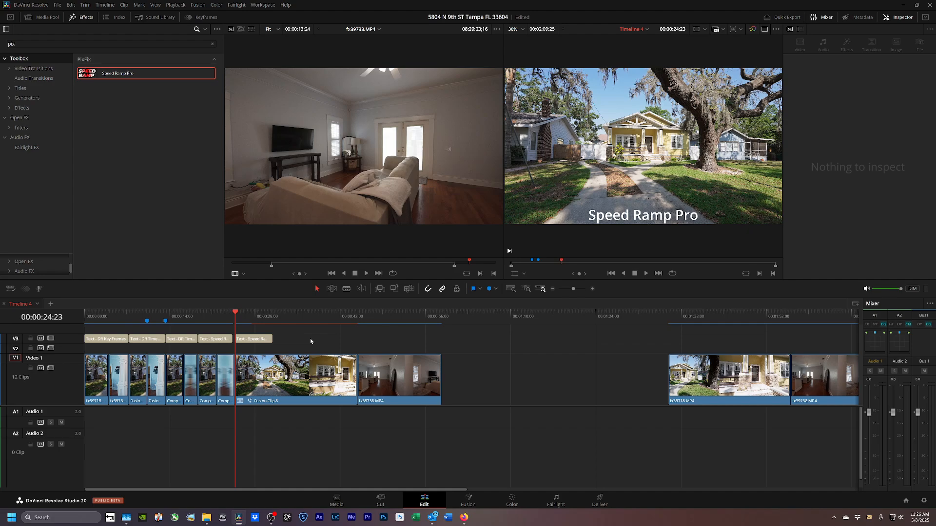
{"action": "key", "text": "shift+Right"}
{"action": "key", "text": "shift+Right"}
{"action": "key", "text": "shift+Right"}
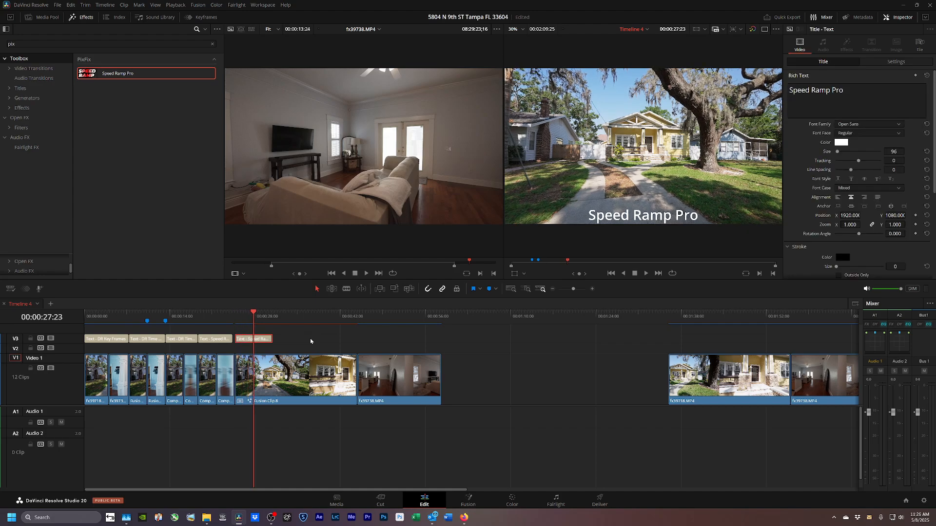
{"action": "left_click", "coordinate": [289, 387]}
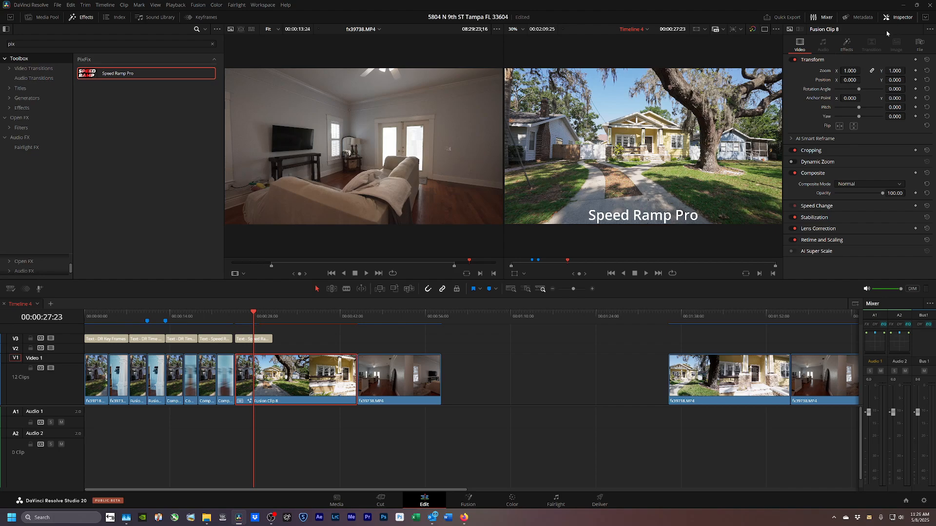
{"action": "left_click", "coordinate": [847, 44]}
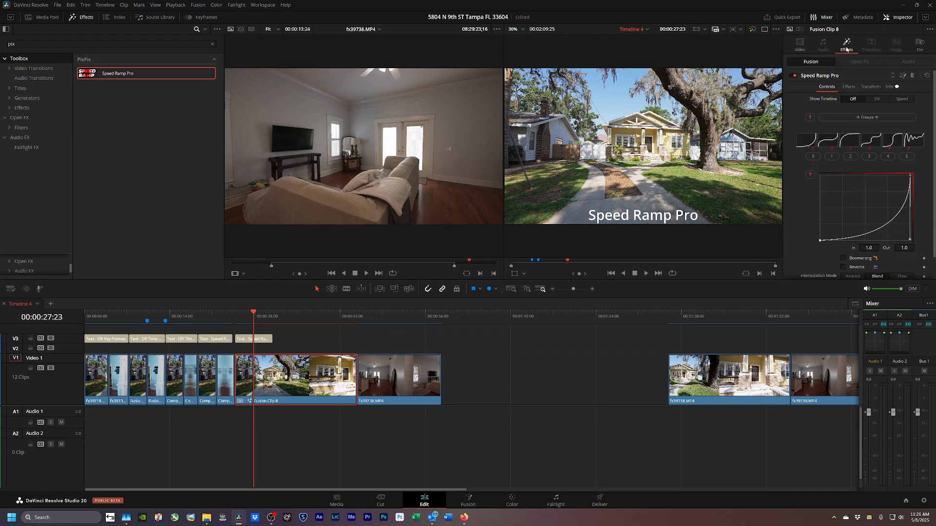
{"action": "left_click", "coordinate": [864, 117]}
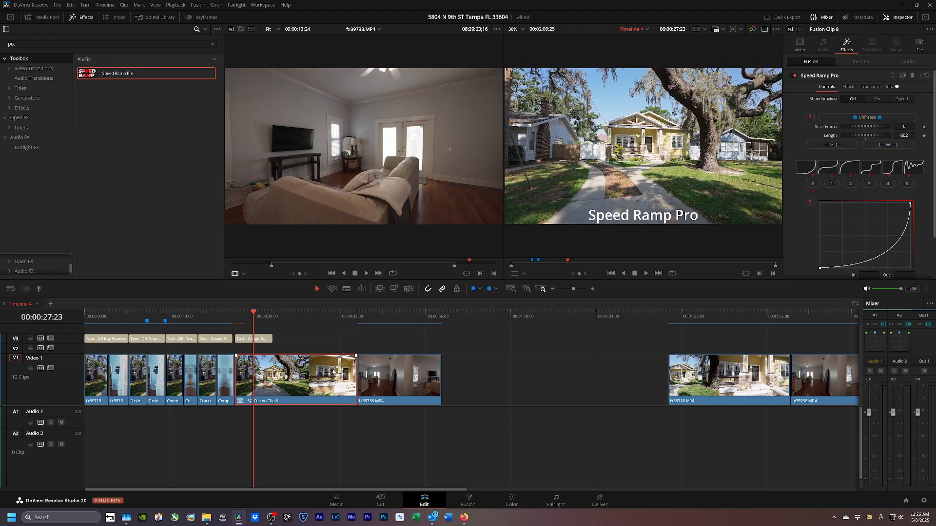
{"action": "left_click_drag", "start_coordinate": [388, 373], "coordinate": [445, 373]}
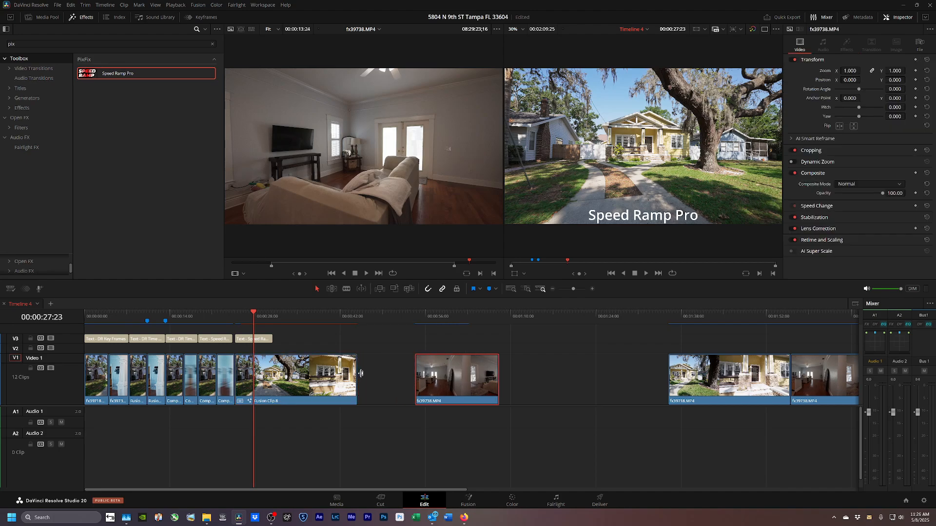
Trim the end of Fusion Clip 8 shorter and render it in place.
{"action": "left_click_drag", "start_coordinate": [358, 373], "coordinate": [254, 384]}
{"action": "key", "text": "Left"}
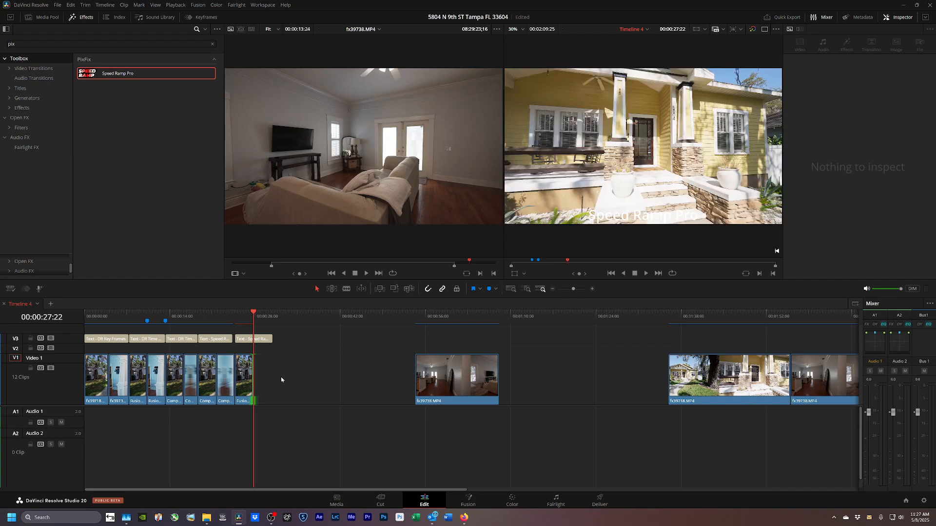
{"action": "key", "text": "Up"}
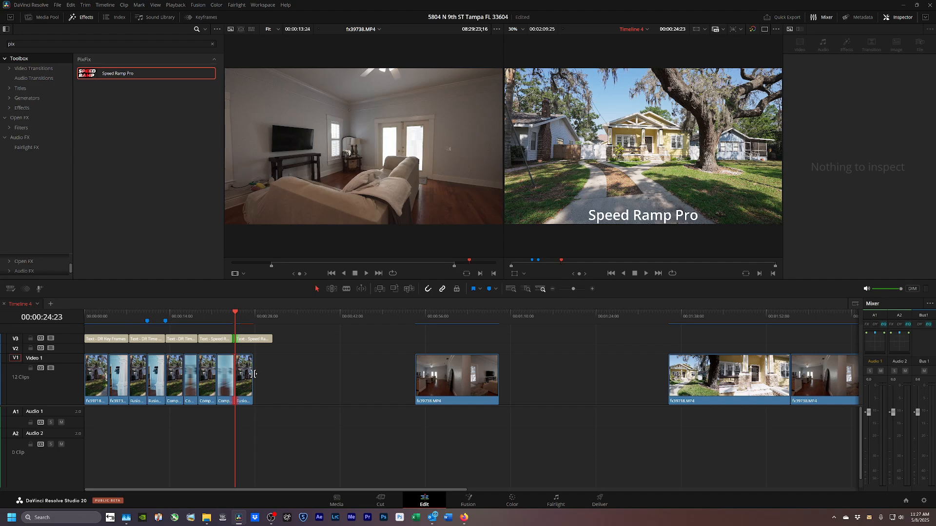
{"action": "left_click", "coordinate": [245, 387]}
{"action": "key", "text": "alt+r"}
{"action": "key", "text": "Return"}
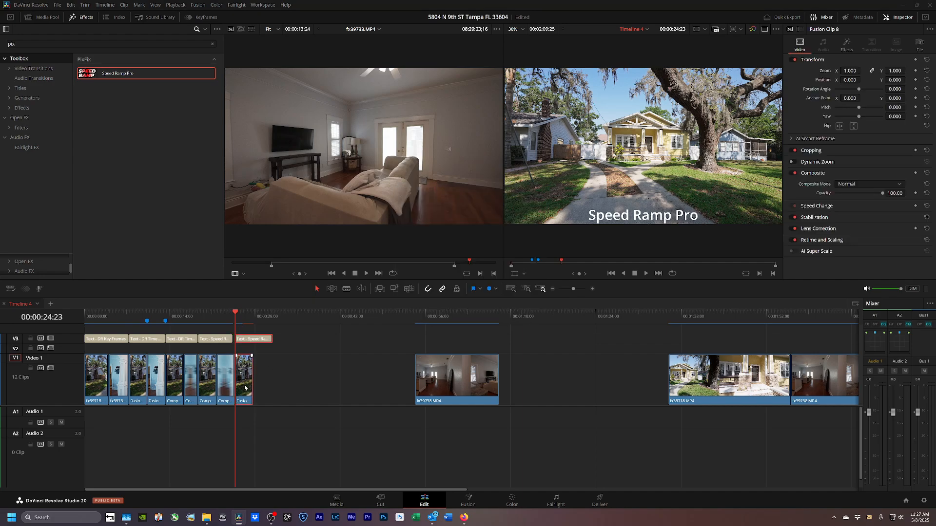
{"action": "key", "text": "Return"}
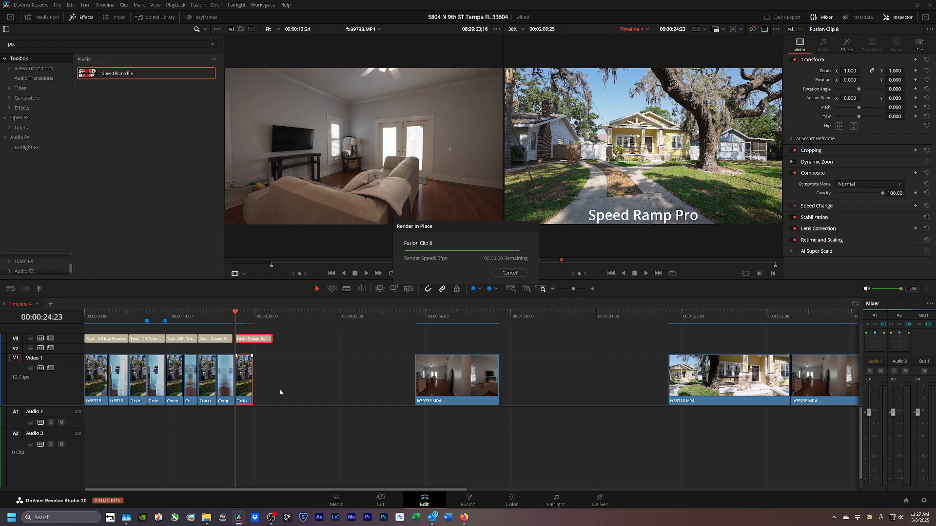
Play back the rendered ramp and move fx39738.MP4 left to close the gap.
{"action": "key", "text": "space"}
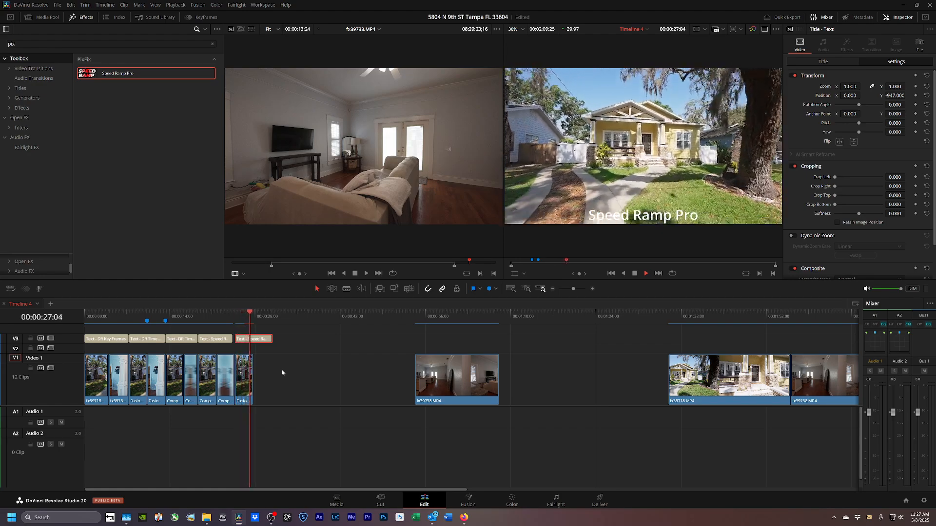
{"action": "key", "text": "space"}
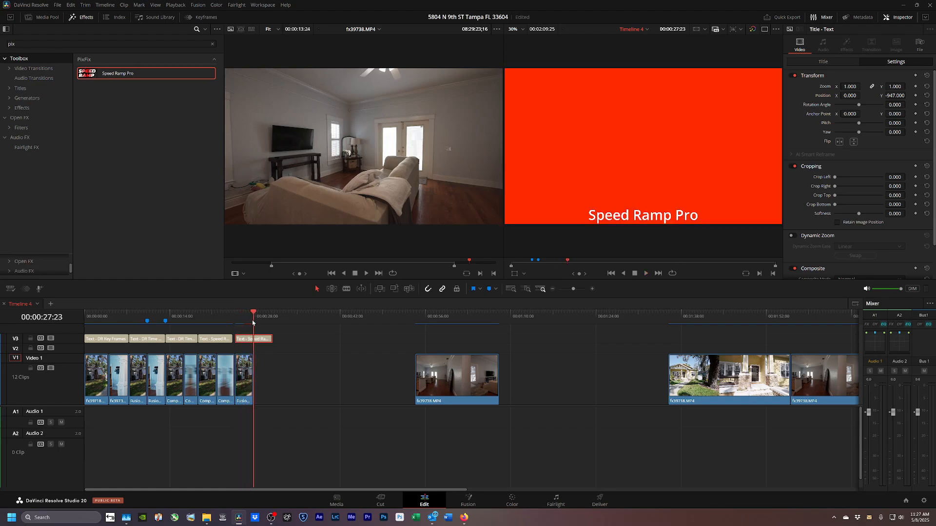
{"action": "left_click_drag", "start_coordinate": [437, 399], "coordinate": [287, 395]}
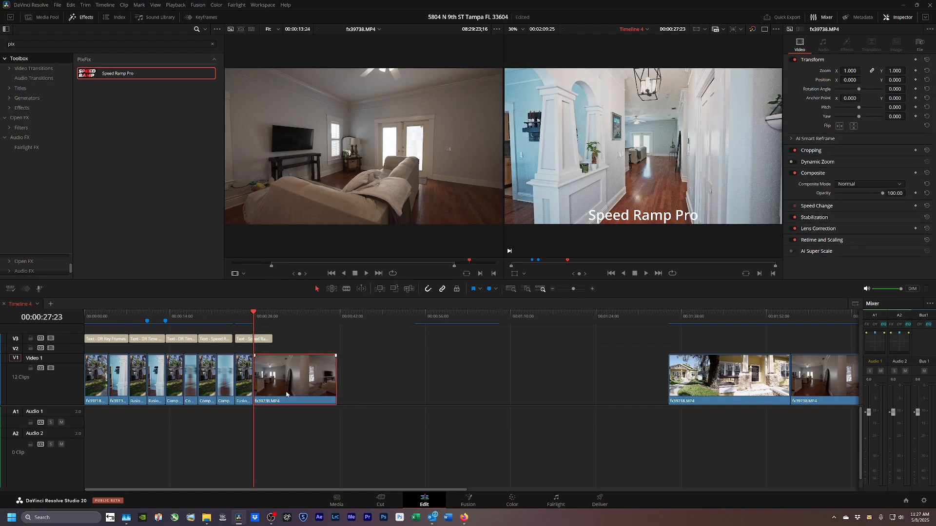
Make fx39738.MP4 Fusion Clip 9 with Speed Ramp Pro on curve preset 2, timeline overlay hidden.
{"action": "key", "text": "alt+f"}
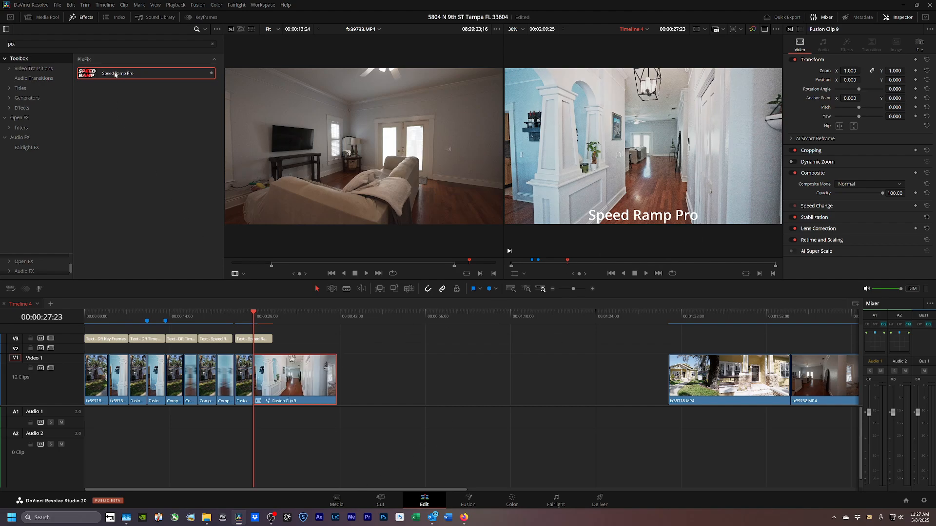
{"action": "left_click_drag", "start_coordinate": [291, 358], "coordinate": [293, 380]}
{"action": "left_click", "coordinate": [849, 156]}
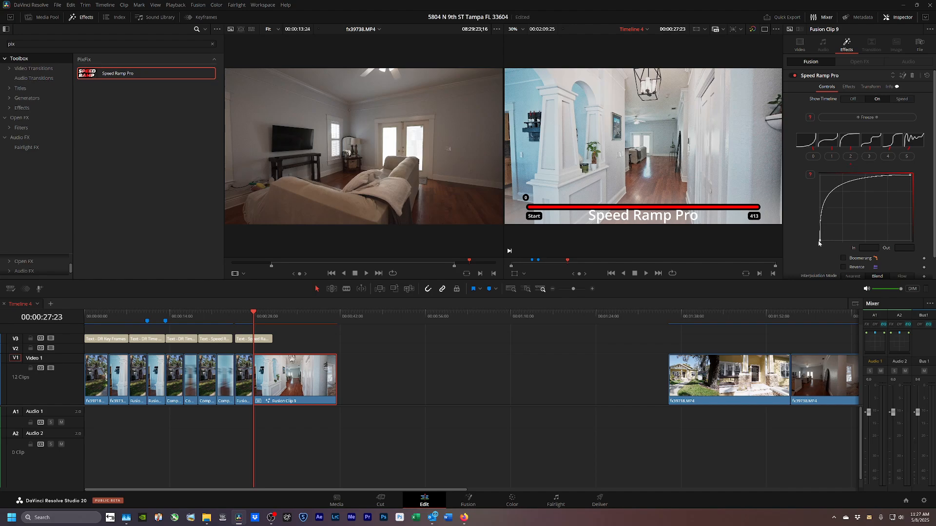
{"action": "left_click", "coordinate": [853, 101]}
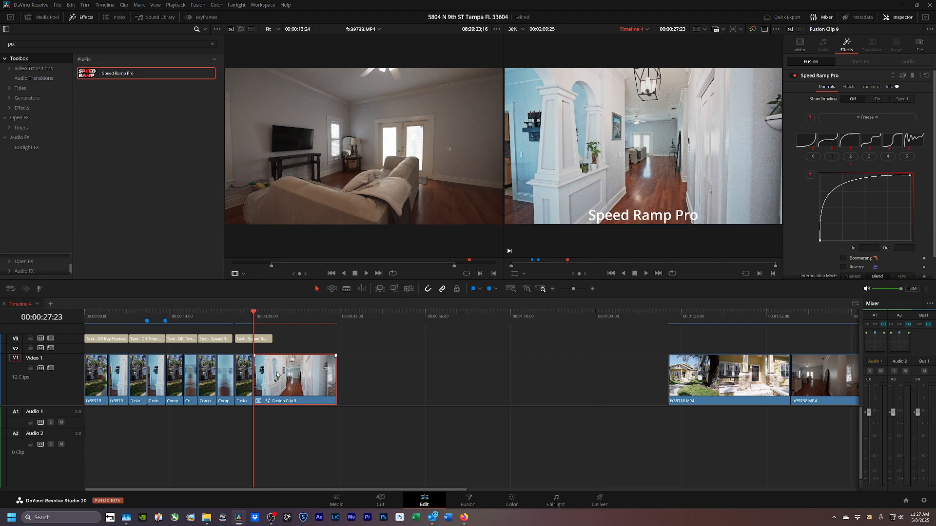
Show Fusion Clip 9's Speed Ramp Pro settings (length 413) and trim its end shorter.
{"action": "key", "text": "shift+Right"}
{"action": "key", "text": "shift+Right"}
{"action": "key", "text": "shift+Right"}
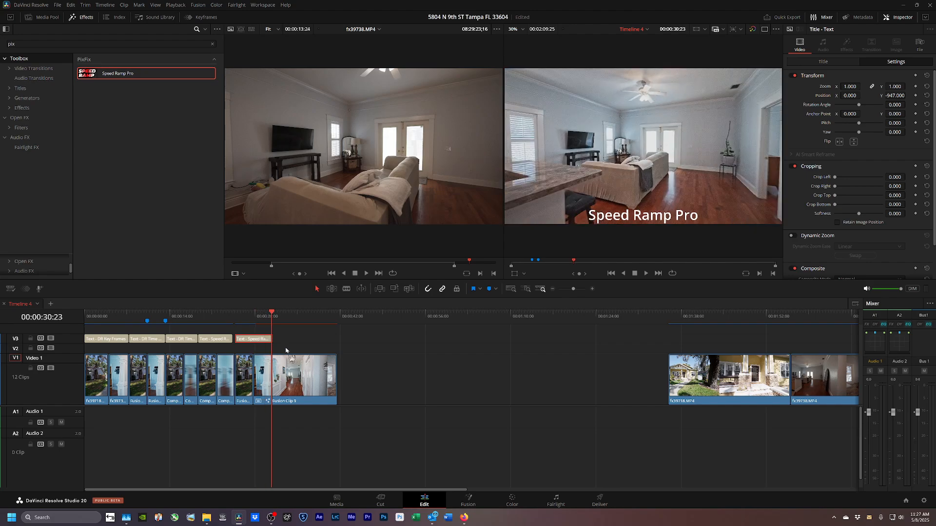
{"action": "left_click", "coordinate": [294, 374]}
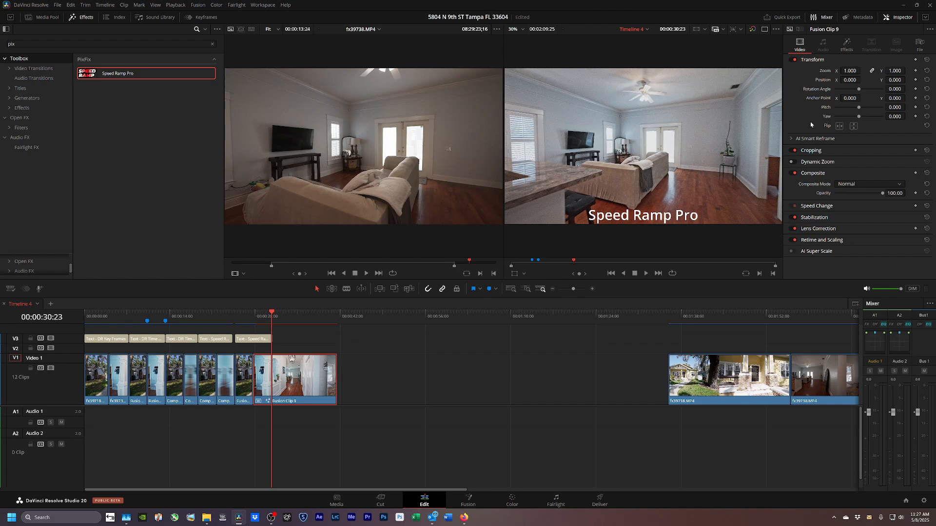
{"action": "left_click", "coordinate": [848, 48]}
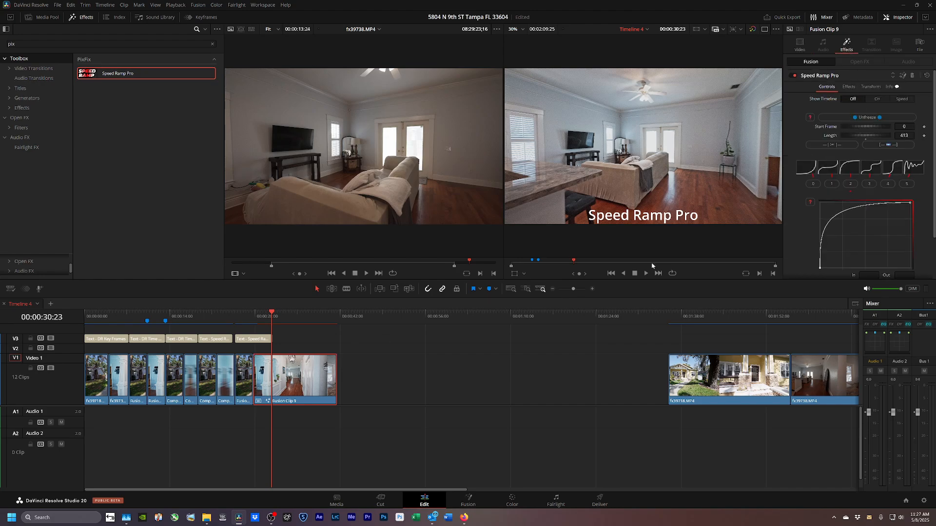
{"action": "left_click_drag", "start_coordinate": [335, 380], "coordinate": [274, 390]}
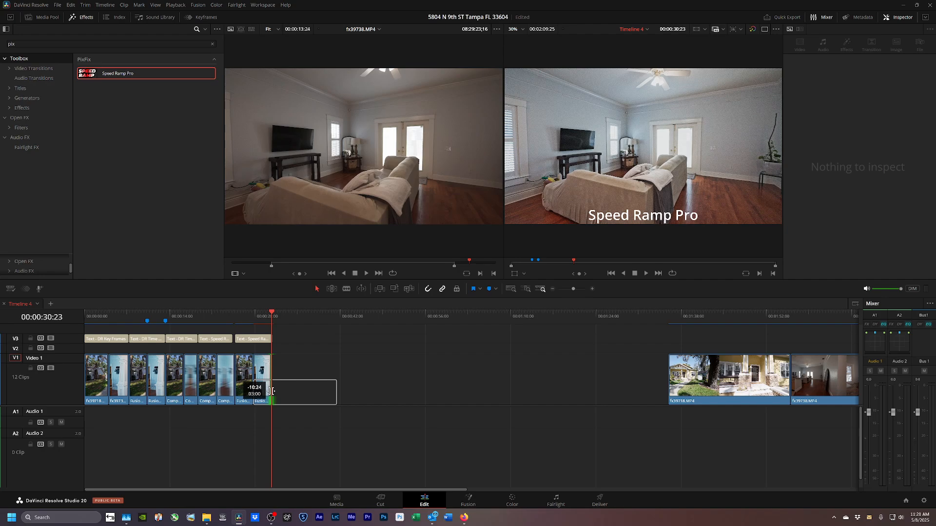
Finish trimming Fusion Clip 9's end and render it in place, baking its Speed Ramp Pro ramp.
{"action": "left_click_drag", "start_coordinate": [272, 391], "coordinate": [268, 392]}
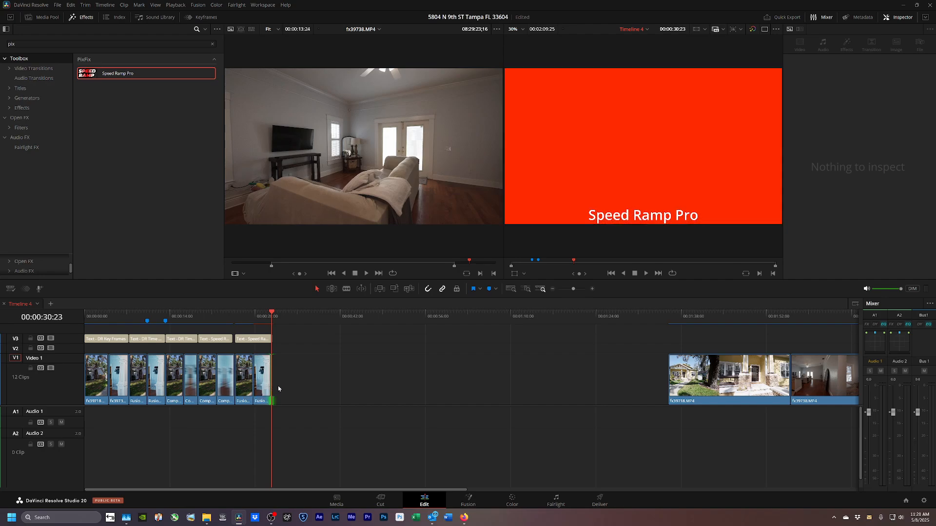
{"action": "left_click", "coordinate": [262, 393]}
{"action": "key", "text": "ctrl+shift+r"}
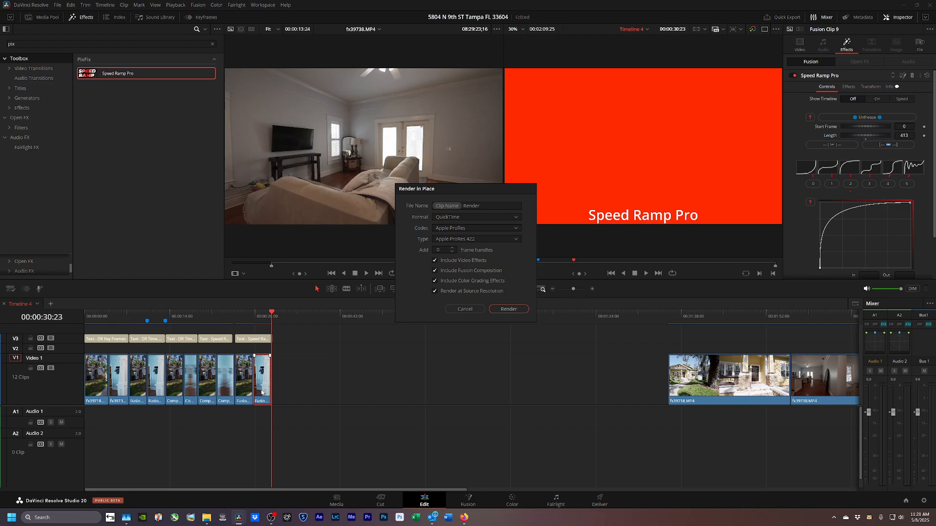
{"action": "key", "text": "Return"}
{"action": "key", "text": "Return"}
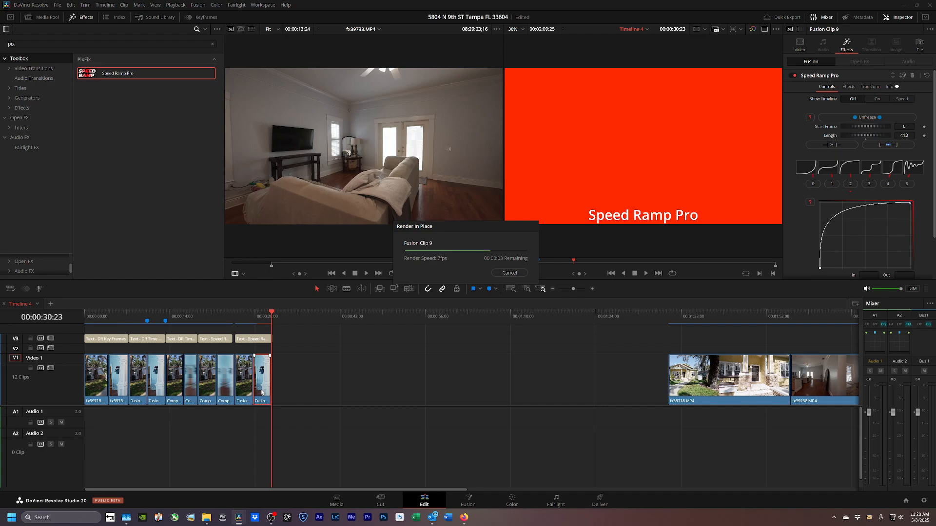
{"action": "key", "text": "Up"}
{"action": "key", "text": "Up"}
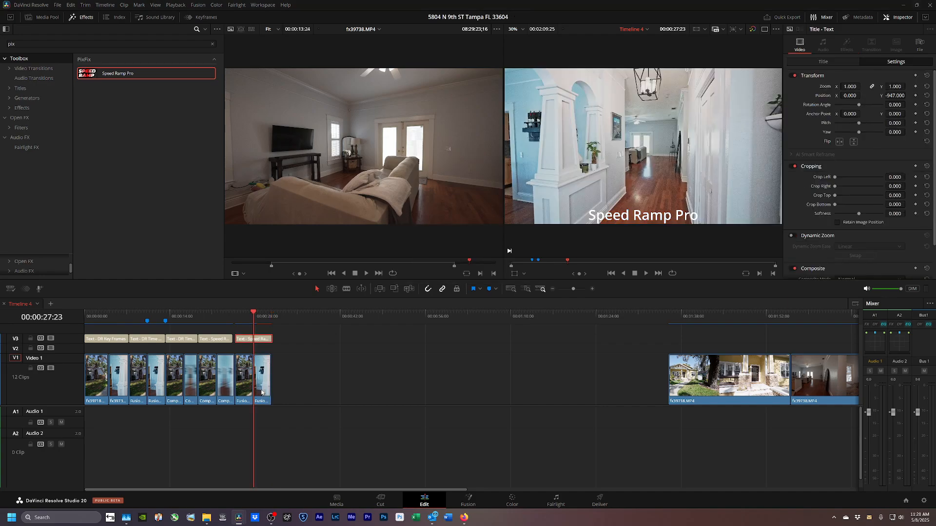
Preview the rendered ramp and copy the Speed Ramp Pro title further right on V3.
{"action": "key", "text": "space"}
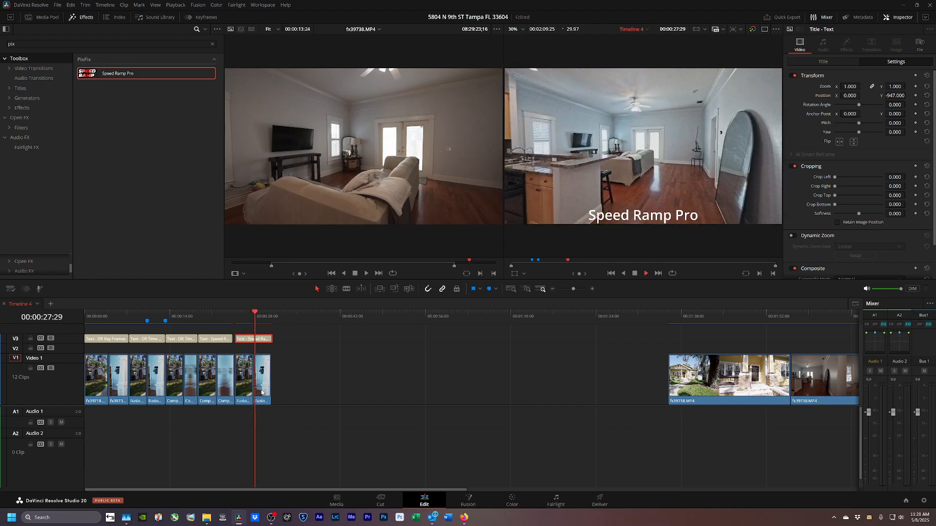
{"action": "key", "text": "space"}
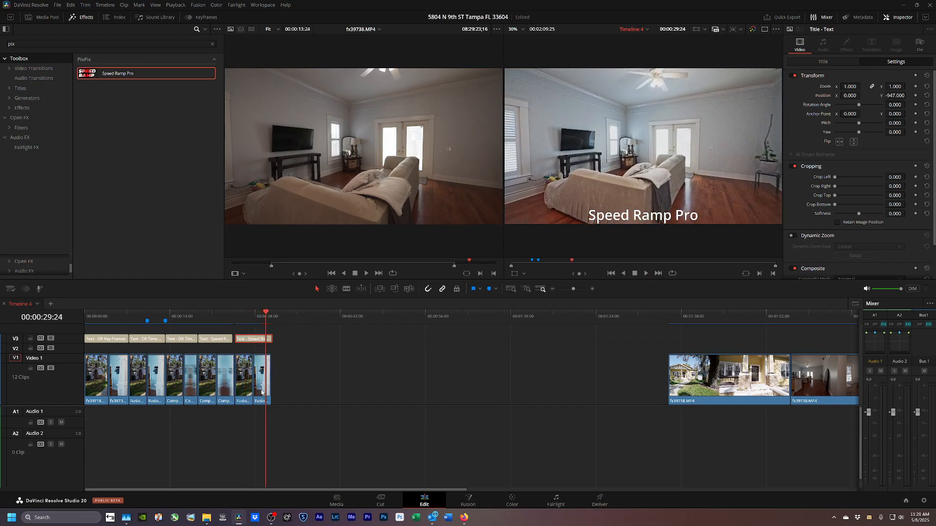
{"action": "left_click_drag", "start_coordinate": [299, 381], "coordinate": [280, 382]}
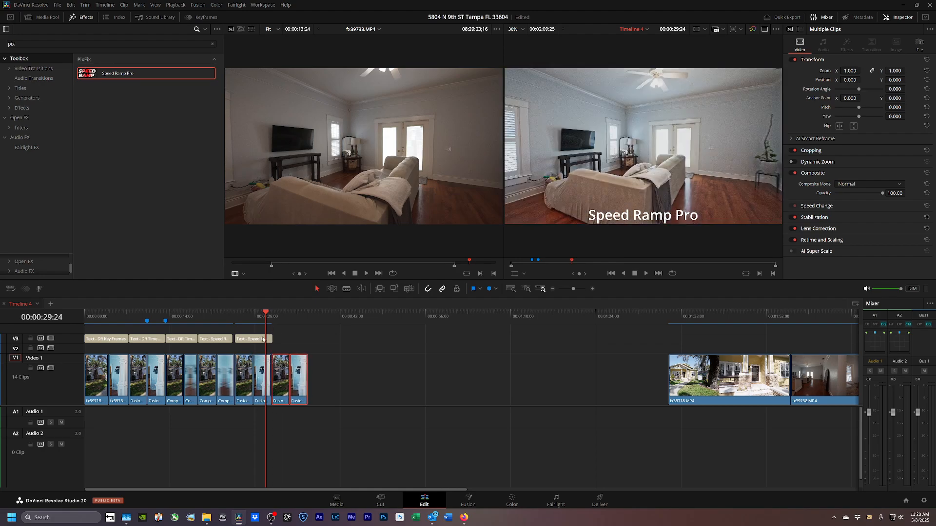
{"action": "left_click_drag", "start_coordinate": [253, 340], "coordinate": [283, 341]}
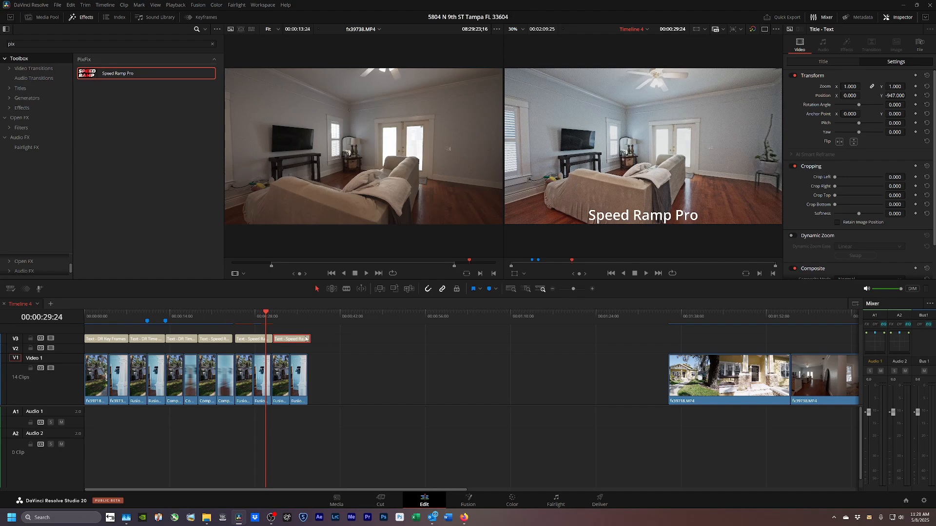
Change the last title's text to read "Speed Ramp Pro W Duoco".
{"action": "left_click", "coordinate": [441, 341]}
{"action": "left_click", "coordinate": [288, 342]}
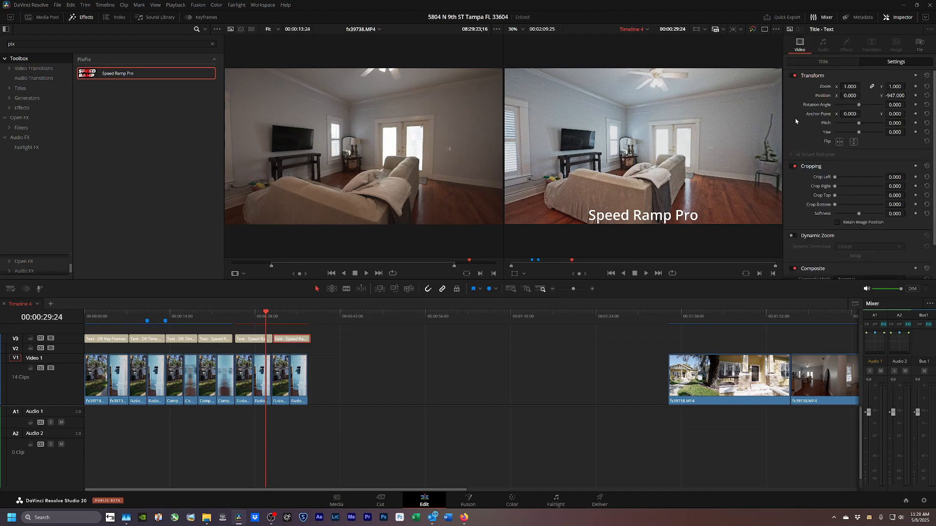
{"action": "left_click", "coordinate": [843, 63]}
{"action": "left_click", "coordinate": [853, 90]}
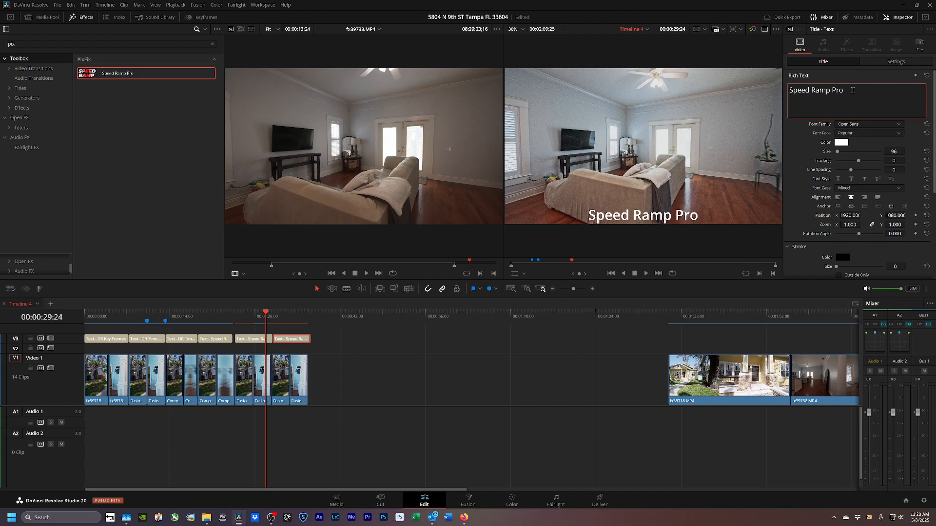
{"action": "type", "text": "W/Duoco"}
{"action": "left_click", "coordinate": [331, 361]}
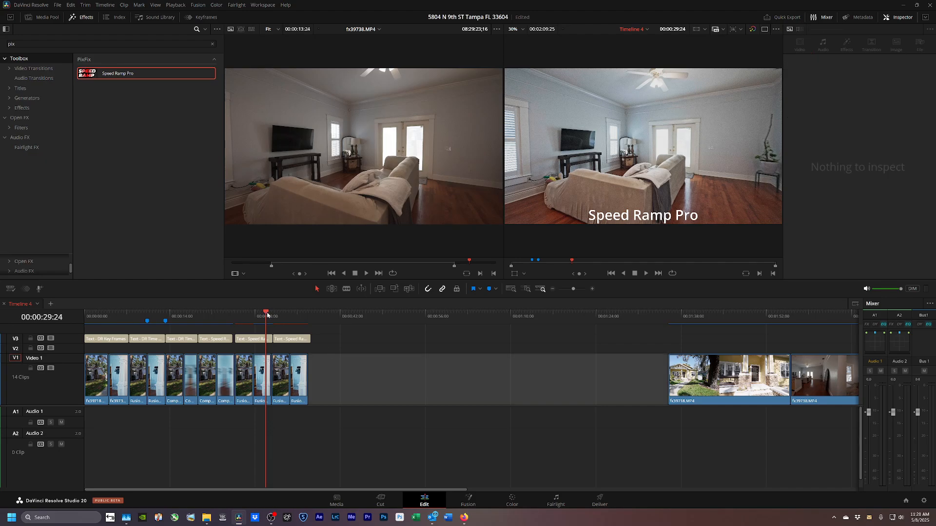
Move the final hallway clip right to leave a gap before it.
{"action": "left_click_drag", "start_coordinate": [267, 315], "coordinate": [290, 316]}
{"action": "left_click", "coordinate": [300, 372]}
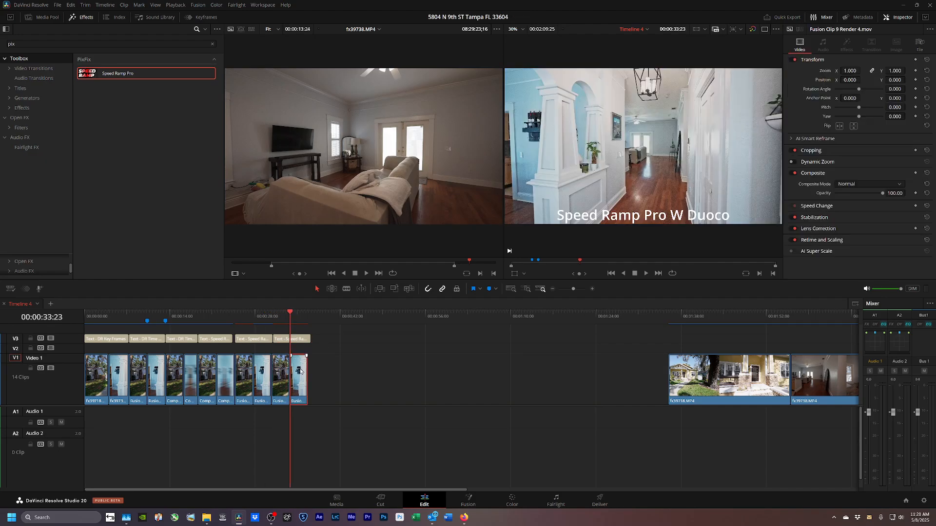
{"action": "left_click_drag", "start_coordinate": [301, 372], "coordinate": [314, 372]}
Turn the clip before the gap into Compound Clip 14.
{"action": "left_click", "coordinate": [283, 380]}
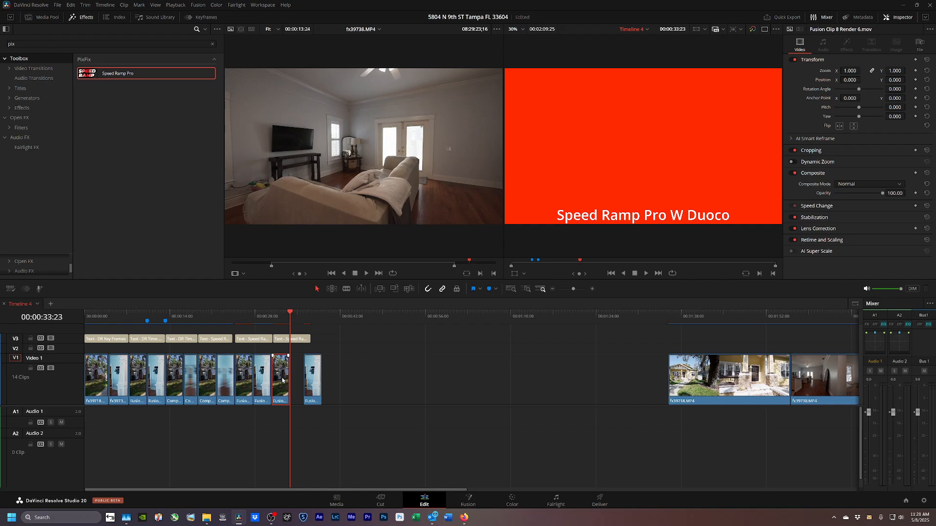
{"action": "key", "text": "alt+g"}
{"action": "key", "text": "Return"}
Add the DUOCO ZOOM IN 1 zoom-blur template to Compound Clip 14 in Fusion.
{"action": "left_click", "coordinate": [467, 502]}
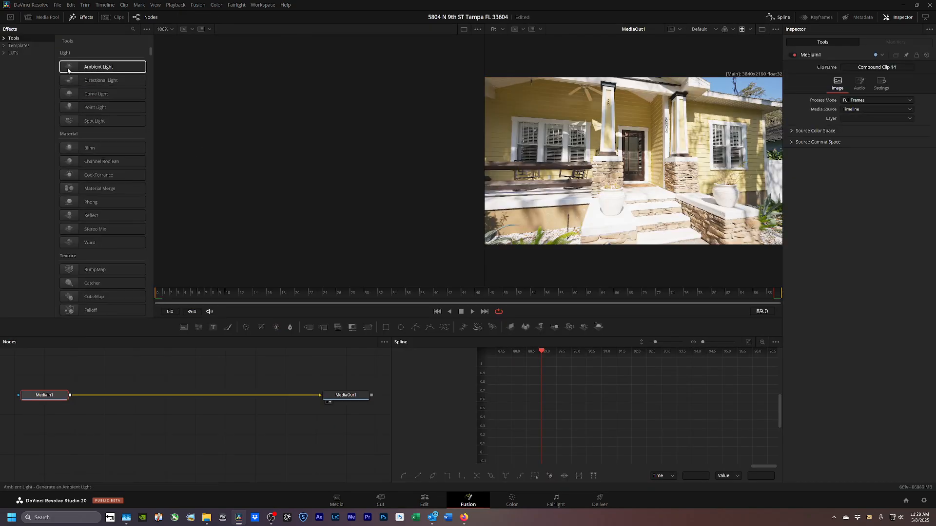
{"action": "left_click", "coordinate": [22, 46]}
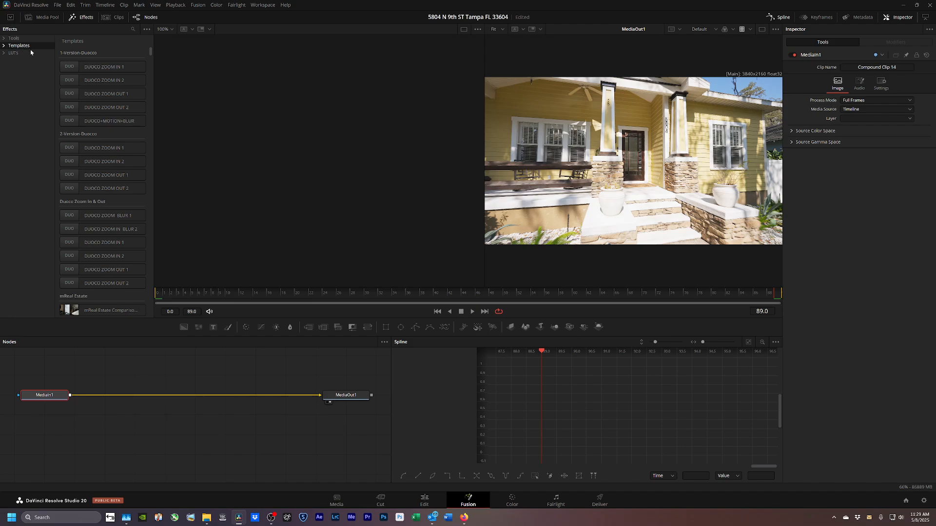
{"action": "double_click", "coordinate": [82, 148]}
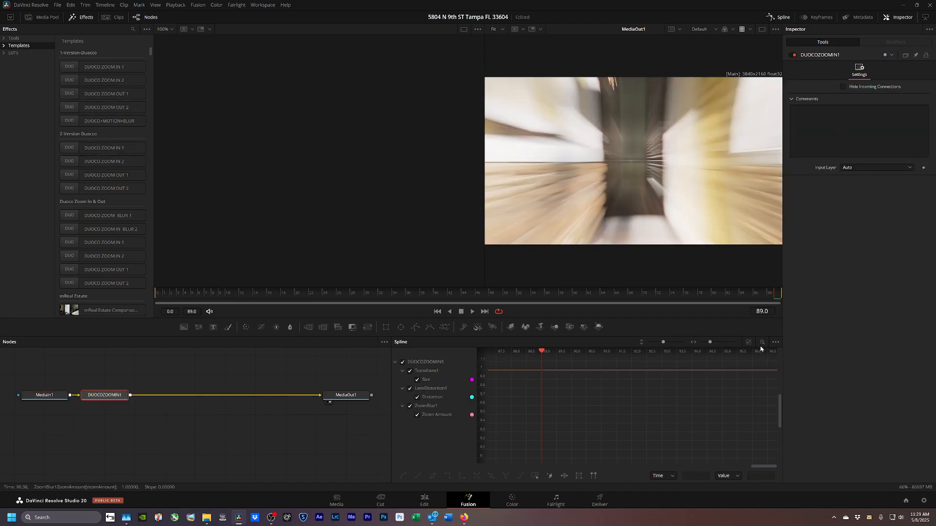
In the Spline graph, select all the zoom keyframes and shift them toward frame 89.
{"action": "scroll", "coordinate": [491, 371], "scroll_direction": "down", "scroll_amount": 5}
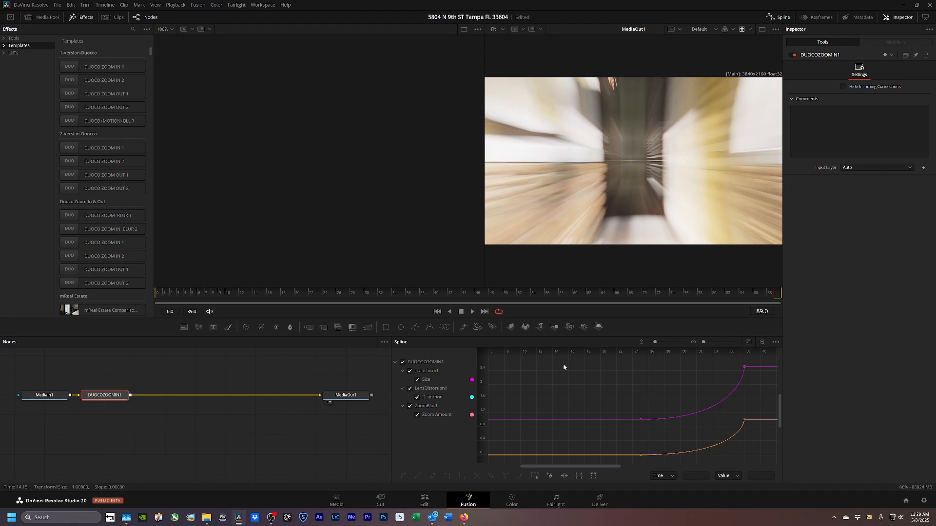
{"action": "left_click_drag", "start_coordinate": [486, 365], "coordinate": [485, 455]}
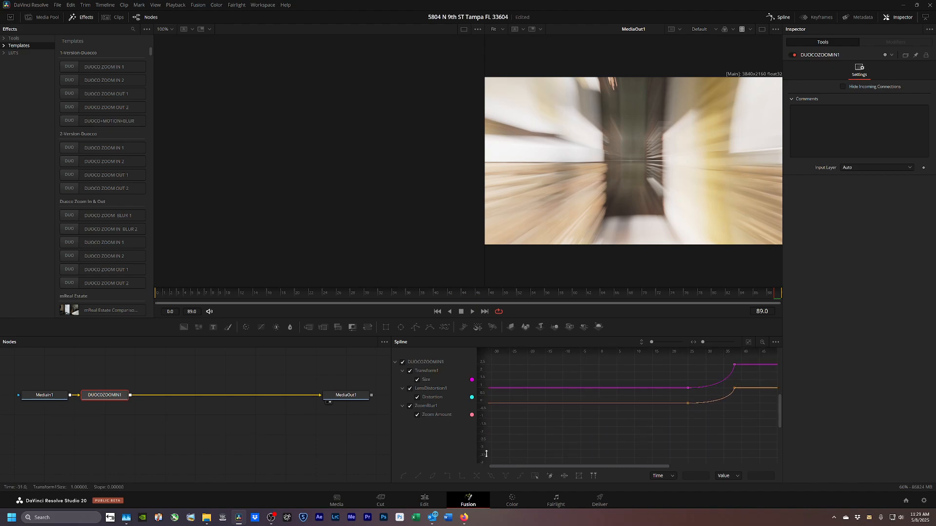
{"action": "left_click_drag", "start_coordinate": [719, 353], "coordinate": [682, 353]}
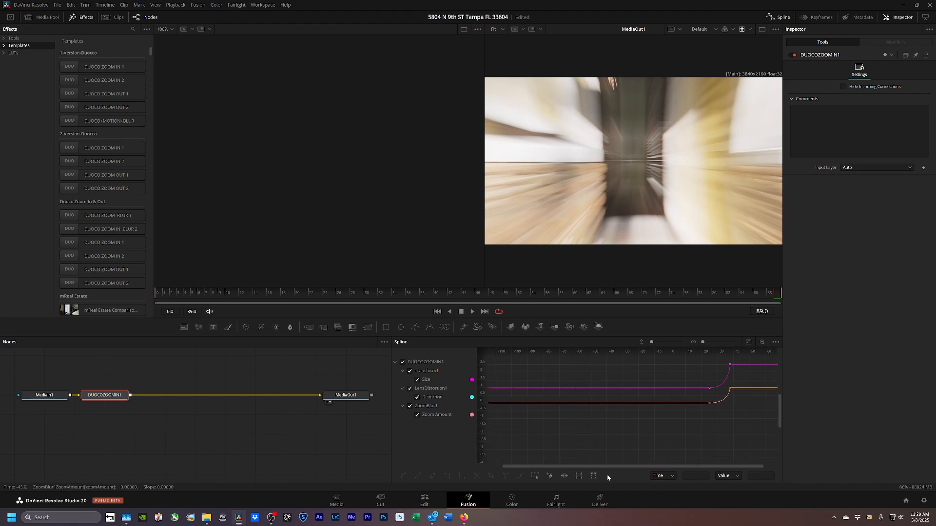
{"action": "left_click_drag", "start_coordinate": [633, 466], "coordinate": [717, 466]}
{"action": "left_click_drag", "start_coordinate": [745, 351], "coordinate": [548, 359]}
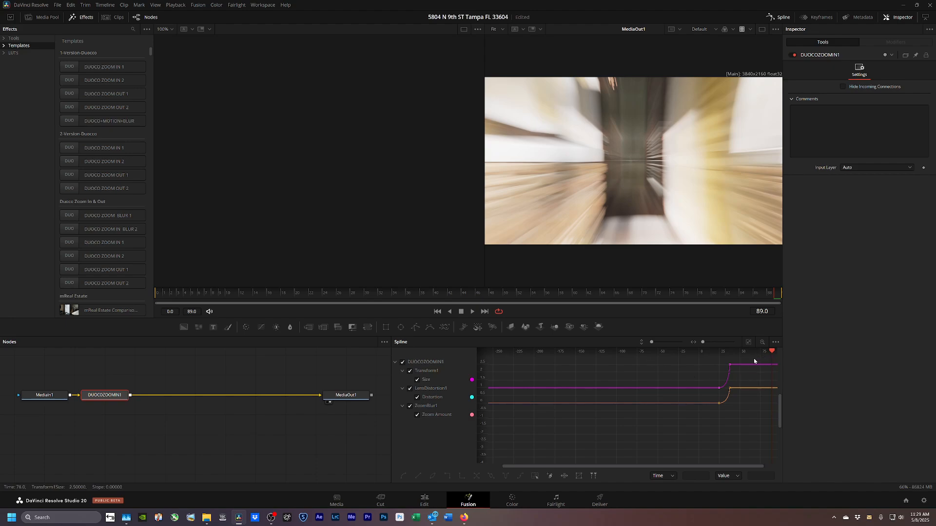
{"action": "left_click_drag", "start_coordinate": [752, 360], "coordinate": [676, 455]}
{"action": "left_click_drag", "start_coordinate": [708, 358], "coordinate": [700, 418]}
{"action": "left_click_drag", "start_coordinate": [701, 363], "coordinate": [777, 431]}
{"action": "left_click_drag", "start_coordinate": [728, 391], "coordinate": [759, 393]}
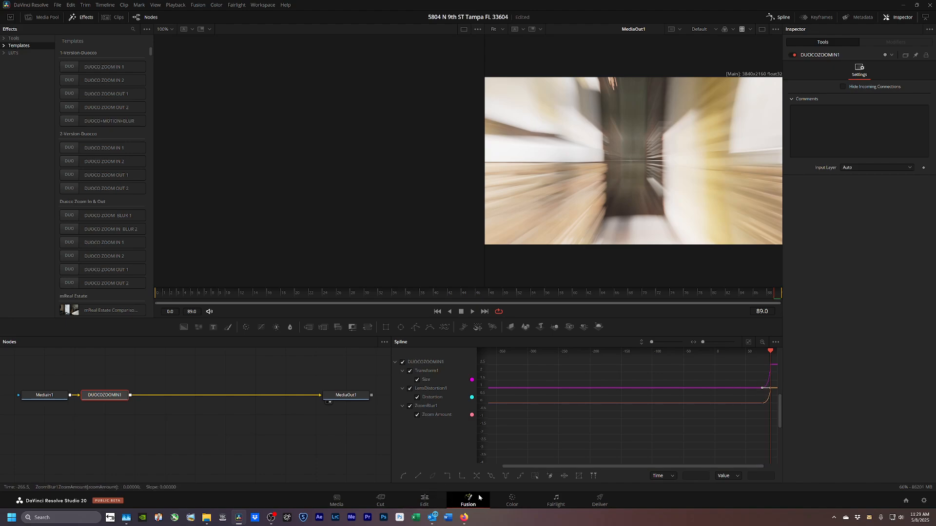
Render Compound Clip 14 in place on the Edit timeline.
{"action": "left_click", "coordinate": [424, 501]}
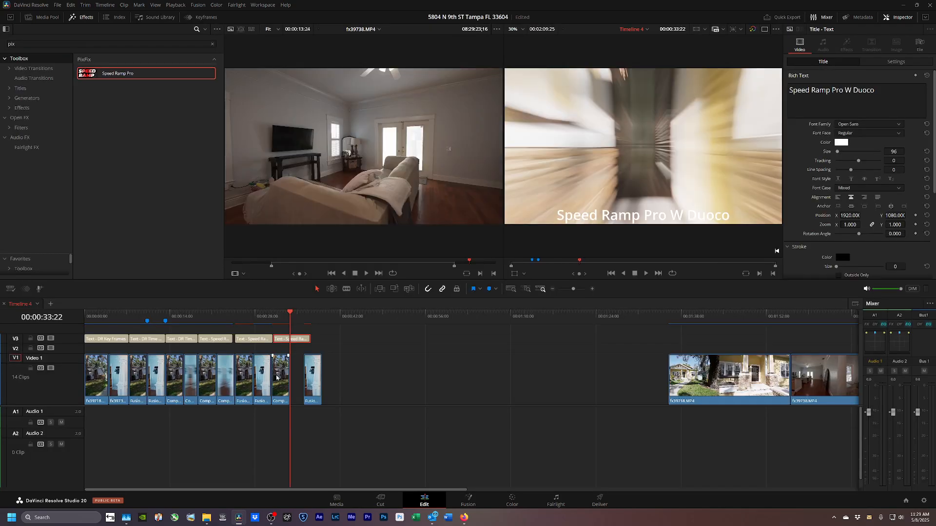
{"action": "left_click", "coordinate": [280, 379]}
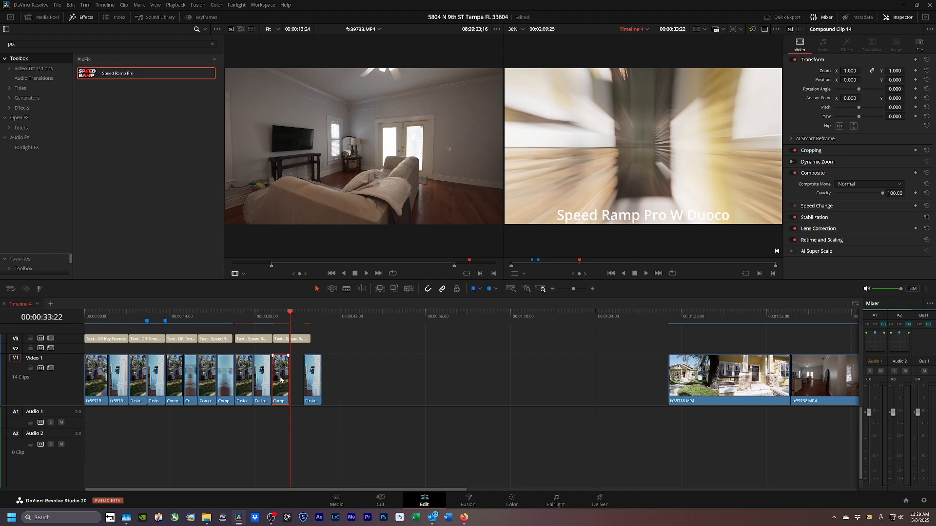
{"action": "key", "text": "ctrl+shift+r"}
{"action": "key", "text": "Return"}
{"action": "key", "text": "Return"}
Move the final hallway clip left to close the gap on the video track.
{"action": "left_click_drag", "start_coordinate": [312, 385], "coordinate": [299, 382]}
{"action": "left_click", "coordinate": [354, 392]}
{"action": "key", "text": "Right"}
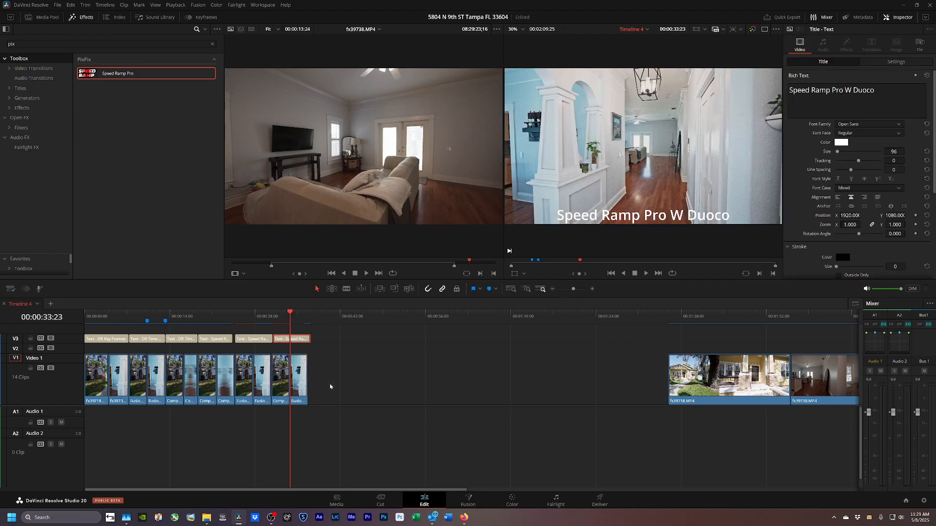
{"action": "key", "text": "Down"}
{"action": "key", "text": "Up"}
Turn the final hallway clip into Compound Clip 15.
{"action": "left_click", "coordinate": [301, 392]}
{"action": "key", "text": "alt+c"}
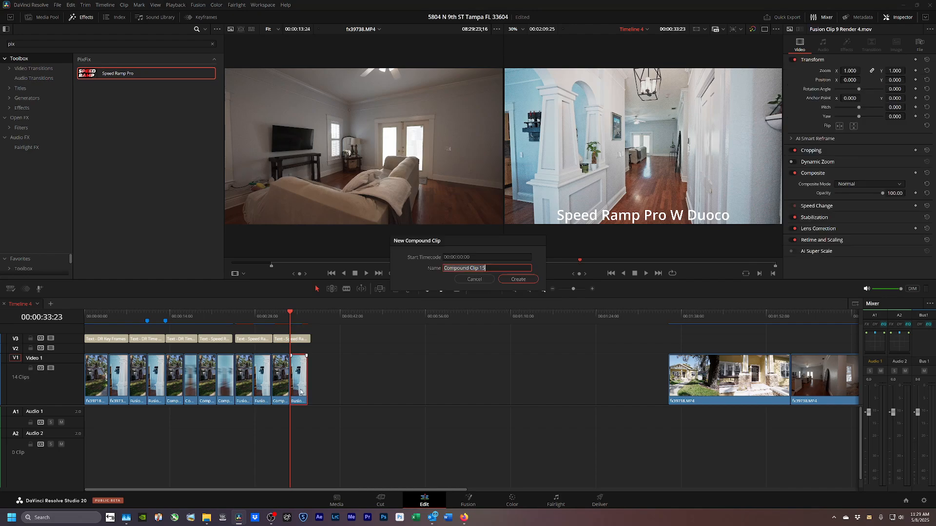
{"action": "key", "text": "Return"}
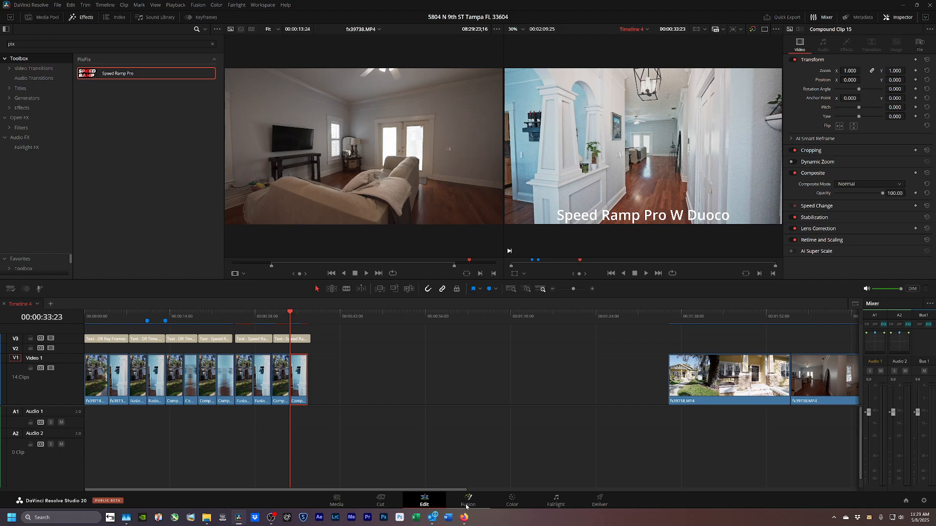
Add the DUOCO ZOOM IN 2 zoom blur to Compound Clip 15, then bring up its Render in Place settings.
{"action": "left_click", "coordinate": [466, 507]}
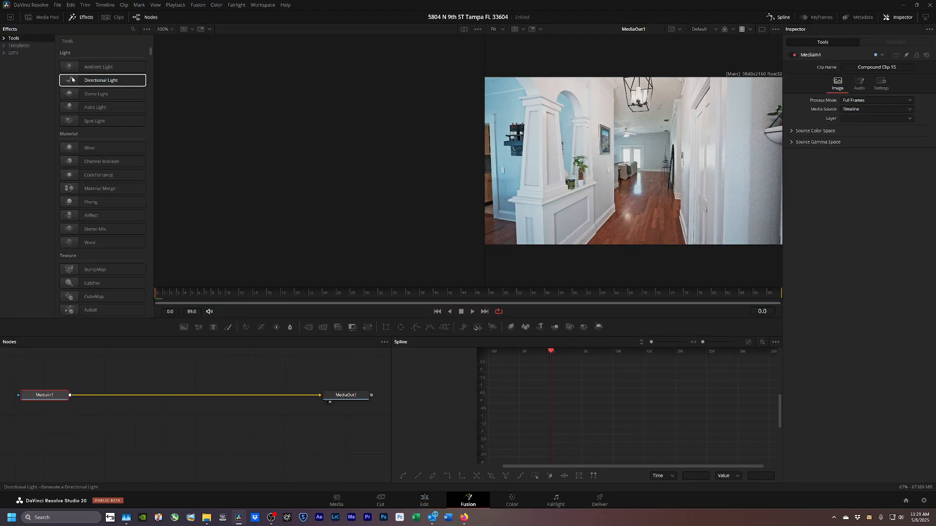
{"action": "left_click", "coordinate": [22, 46]}
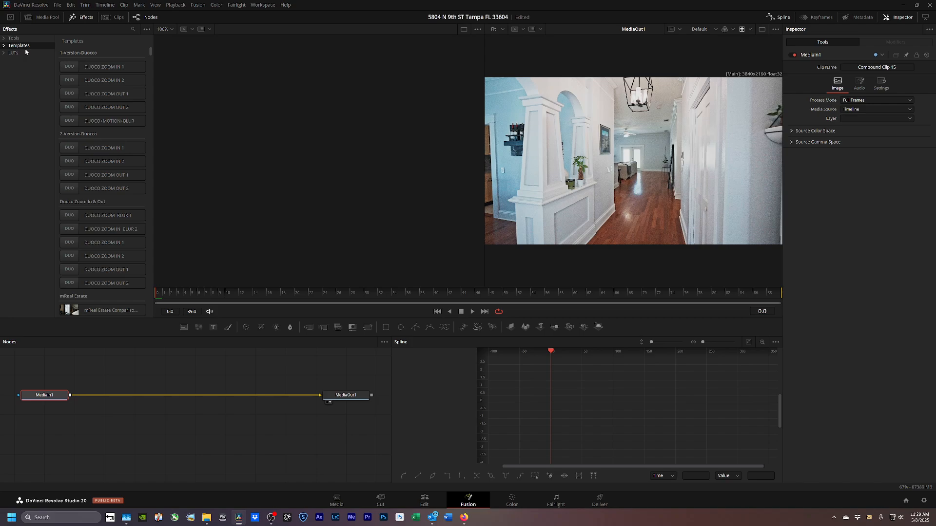
{"action": "double_click", "coordinate": [71, 165]}
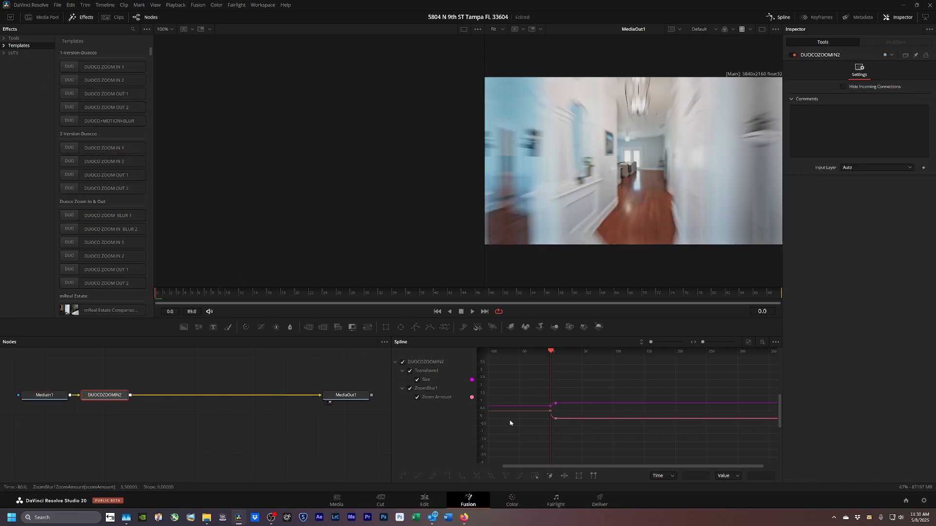
{"action": "left_click", "coordinate": [424, 500]}
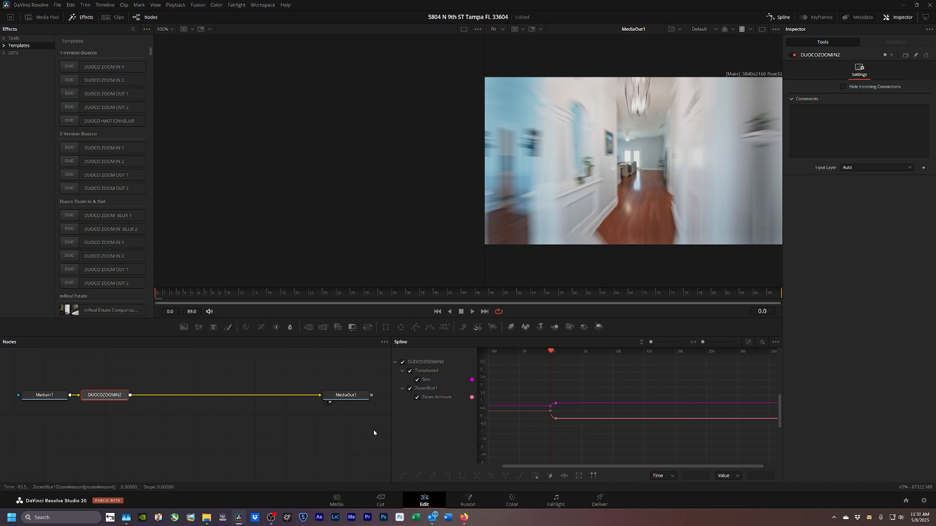
{"action": "key", "text": "alt+r"}
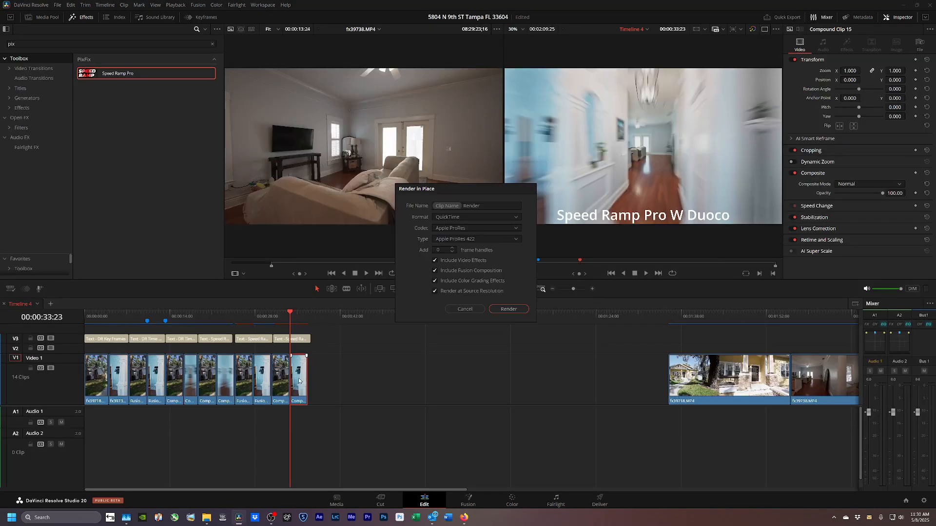
Render Compound Clip 15 in place and move fx39718.MP4 and fx39738.MP4 left near 00:00:54.
{"action": "key", "text": "Return"}
{"action": "key", "text": "Return"}
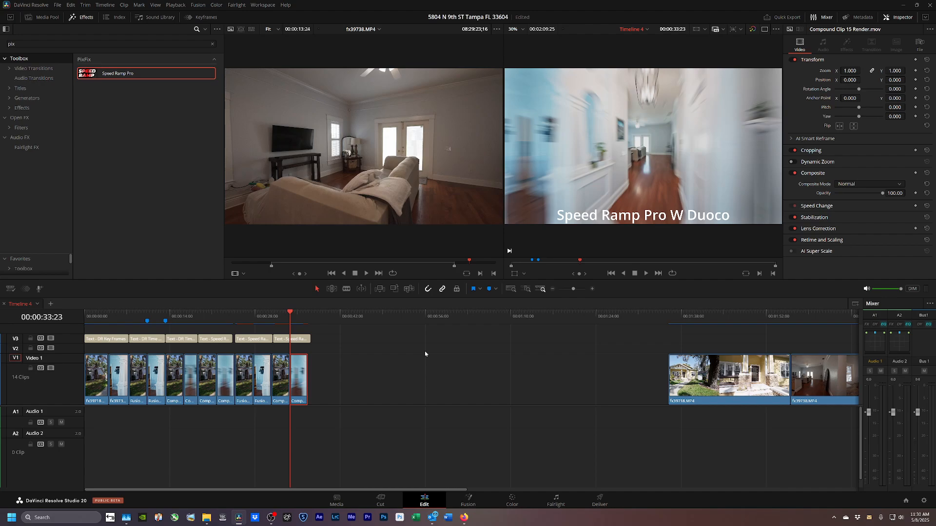
{"action": "left_click_drag", "start_coordinate": [744, 344], "coordinate": [807, 391]}
{"action": "left_click_drag", "start_coordinate": [741, 390], "coordinate": [510, 393]}
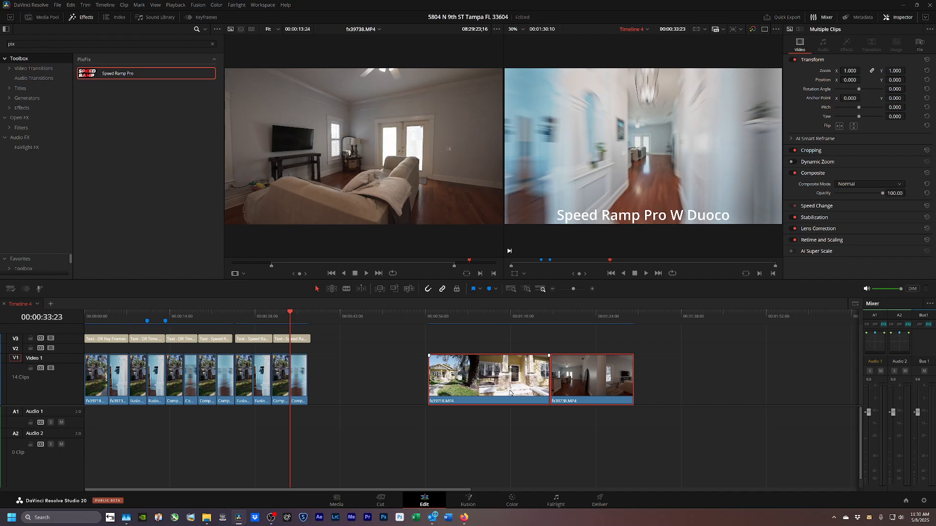
Delete the two spare clips, leaving 12, and play the timeline from 00:00:00:00.
{"action": "key", "text": "Delete"}
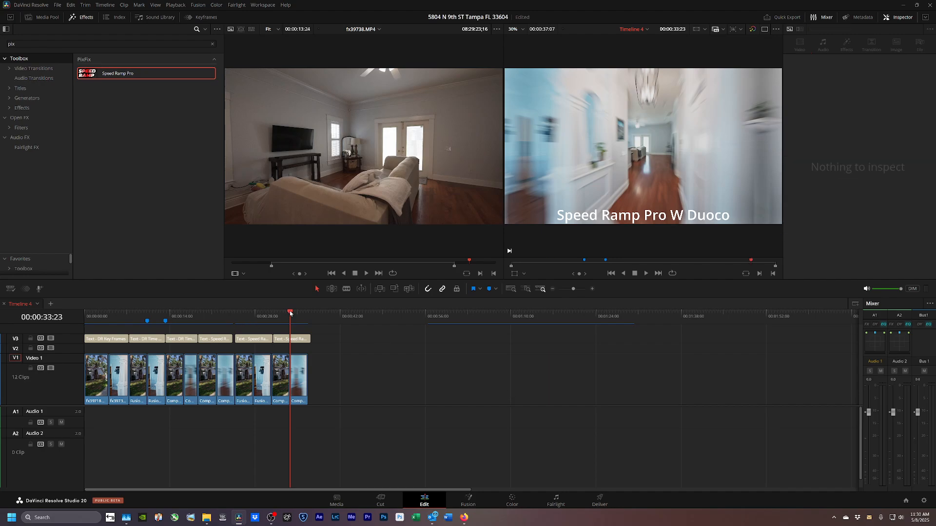
{"action": "left_click_drag", "start_coordinate": [290, 313], "coordinate": [75, 352]}
{"action": "key", "text": "space"}
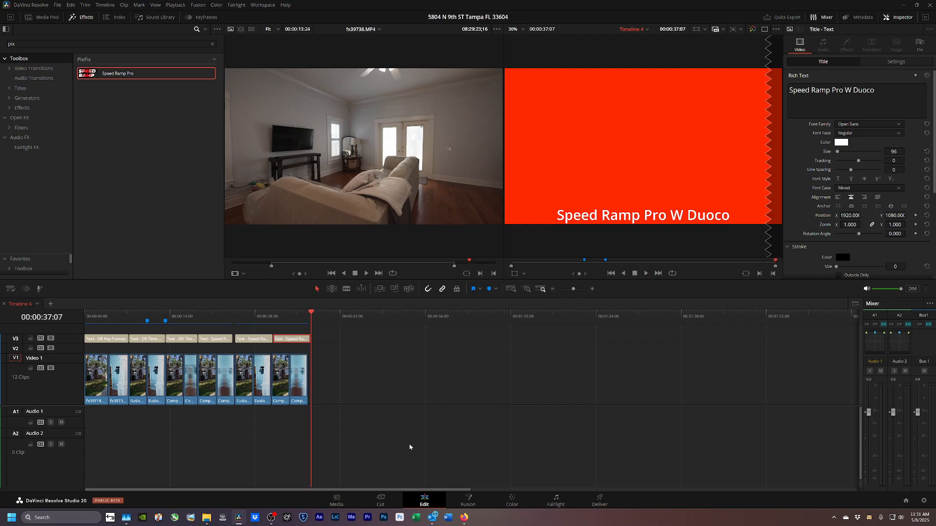
Trim the Speed Ramp Pro W Duoco title 14 frames shorter to end with the final clip.
{"action": "left_click_drag", "start_coordinate": [309, 339], "coordinate": [306, 339]}
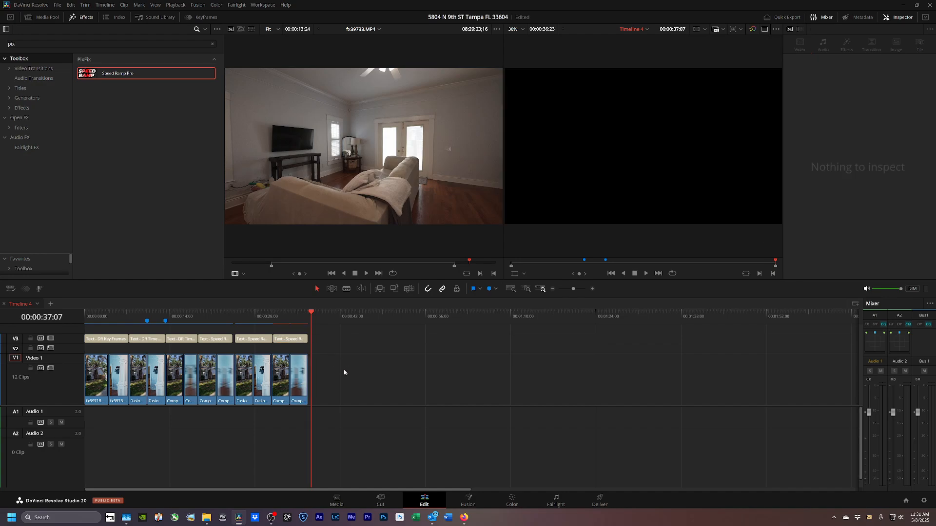